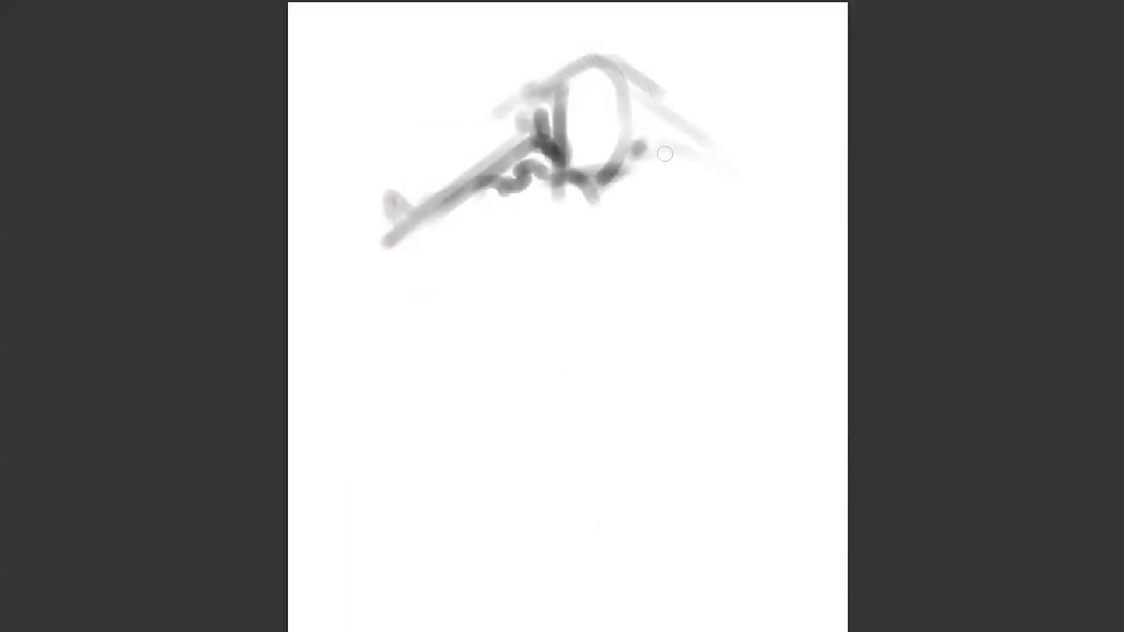
Sketch faint strokes beside the head and a small curve inside the face outline.
{"action": "mouse_move", "coordinate": [664, 154]}
{"action": "left_mouse_down"}
{"action": "mouse_move", "coordinate": [710, 173]}
{"action": "mouse_move", "coordinate": [684, 197]}
{"action": "left_mouse_up"}
{"action": "left_click", "coordinate": [570, 148]}
{"action": "mouse_move", "coordinate": [580, 159]}
{"action": "left_mouse_down"}
{"action": "mouse_move", "coordinate": [587, 146]}
{"action": "mouse_move", "coordinate": [620, 147]}
{"action": "left_mouse_up"}
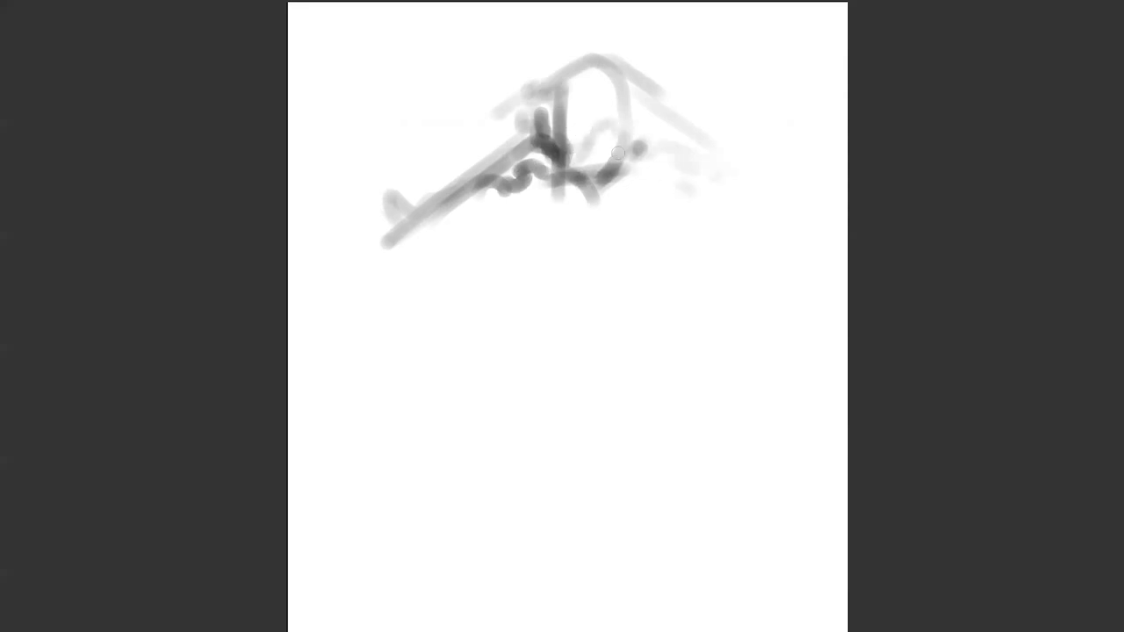
Sketch the neck, the sides of the upper torso and the bust underline beneath the head.
{"action": "left_click_drag", "start_coordinate": [568, 183], "coordinate": [572, 234]}
{"action": "left_click_drag", "start_coordinate": [562, 191], "coordinate": [531, 241]}
{"action": "mouse_move", "coordinate": [555, 176]}
{"action": "left_mouse_down"}
{"action": "mouse_move", "coordinate": [539, 251]}
{"action": "mouse_move", "coordinate": [536, 239]}
{"action": "mouse_move", "coordinate": [510, 275]}
{"action": "mouse_move", "coordinate": [539, 226]}
{"action": "mouse_move", "coordinate": [499, 284]}
{"action": "mouse_move", "coordinate": [517, 284]}
{"action": "mouse_move", "coordinate": [531, 315]}
{"action": "mouse_move", "coordinate": [566, 309]}
{"action": "left_mouse_up"}
{"action": "left_click_drag", "start_coordinate": [584, 311], "coordinate": [624, 331]}
{"action": "mouse_move", "coordinate": [618, 185]}
{"action": "left_mouse_down"}
{"action": "mouse_move", "coordinate": [611, 224]}
{"action": "mouse_move", "coordinate": [626, 258]}
{"action": "mouse_move", "coordinate": [616, 209]}
{"action": "mouse_move", "coordinate": [640, 294]}
{"action": "left_mouse_up"}
{"action": "left_click_drag", "start_coordinate": [563, 366], "coordinate": [549, 262]}
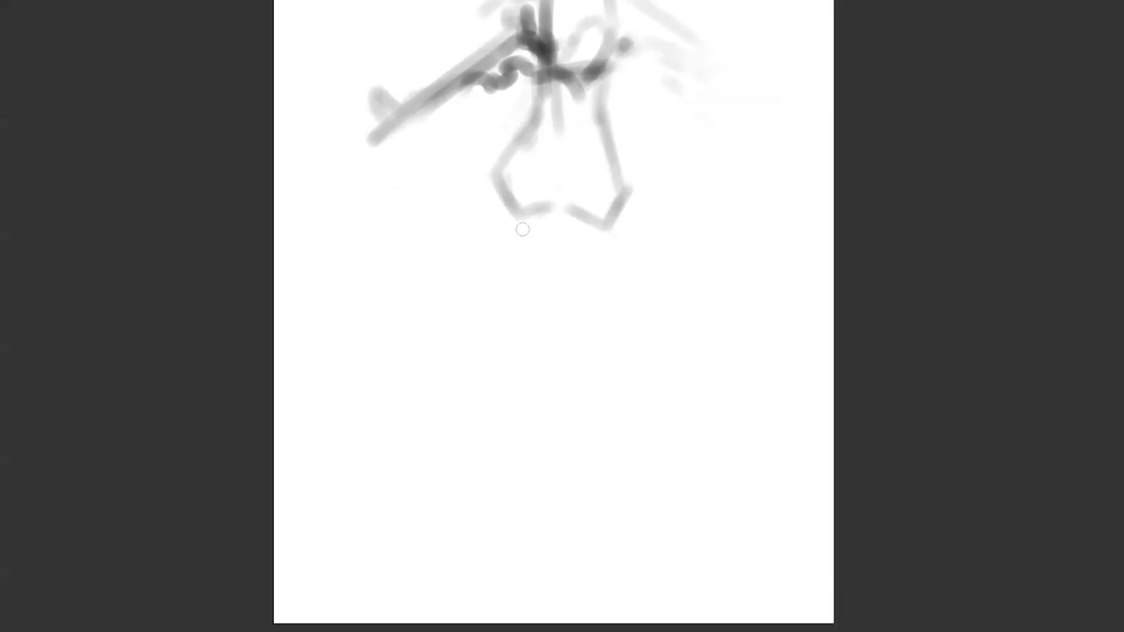
Extend the figure with loose lines for the waist, hips and both thighs.
{"action": "mouse_move", "coordinate": [498, 180]}
{"action": "left_mouse_down"}
{"action": "mouse_move", "coordinate": [520, 269]}
{"action": "mouse_move", "coordinate": [463, 335]}
{"action": "left_mouse_up"}
{"action": "mouse_move", "coordinate": [621, 194]}
{"action": "left_mouse_down"}
{"action": "mouse_move", "coordinate": [588, 276]}
{"action": "mouse_move", "coordinate": [639, 349]}
{"action": "left_mouse_up"}
{"action": "mouse_move", "coordinate": [471, 330]}
{"action": "left_mouse_down"}
{"action": "mouse_move", "coordinate": [486, 390]}
{"action": "mouse_move", "coordinate": [507, 426]}
{"action": "left_mouse_up"}
{"action": "left_click_drag", "start_coordinate": [639, 347], "coordinate": [640, 431]}
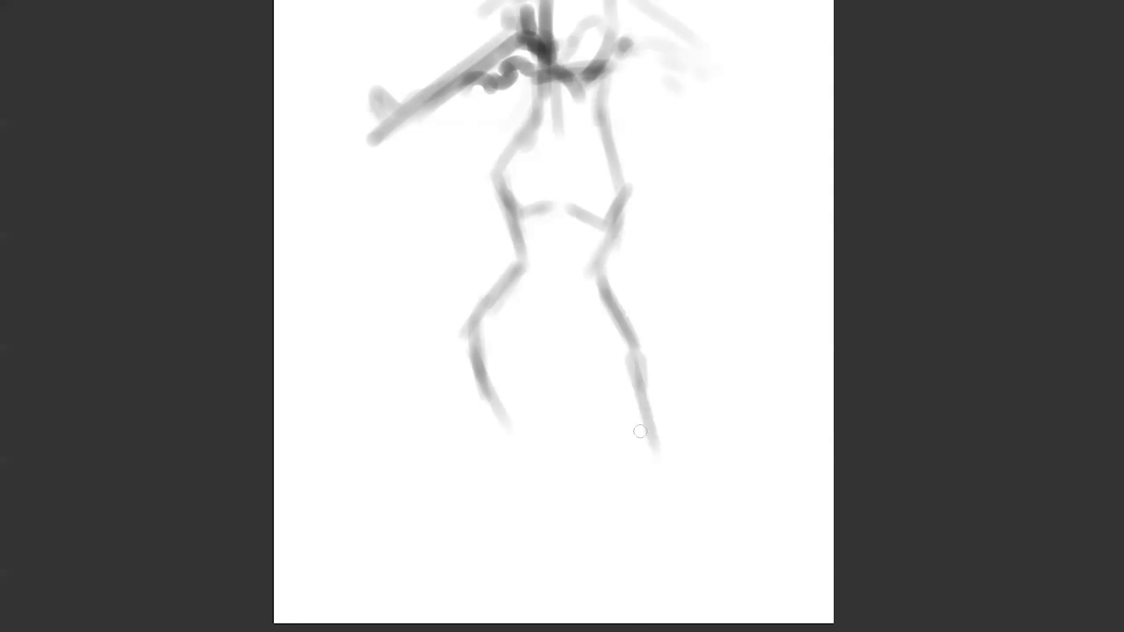
{"action": "left_click_drag", "start_coordinate": [600, 252], "coordinate": [628, 368]}
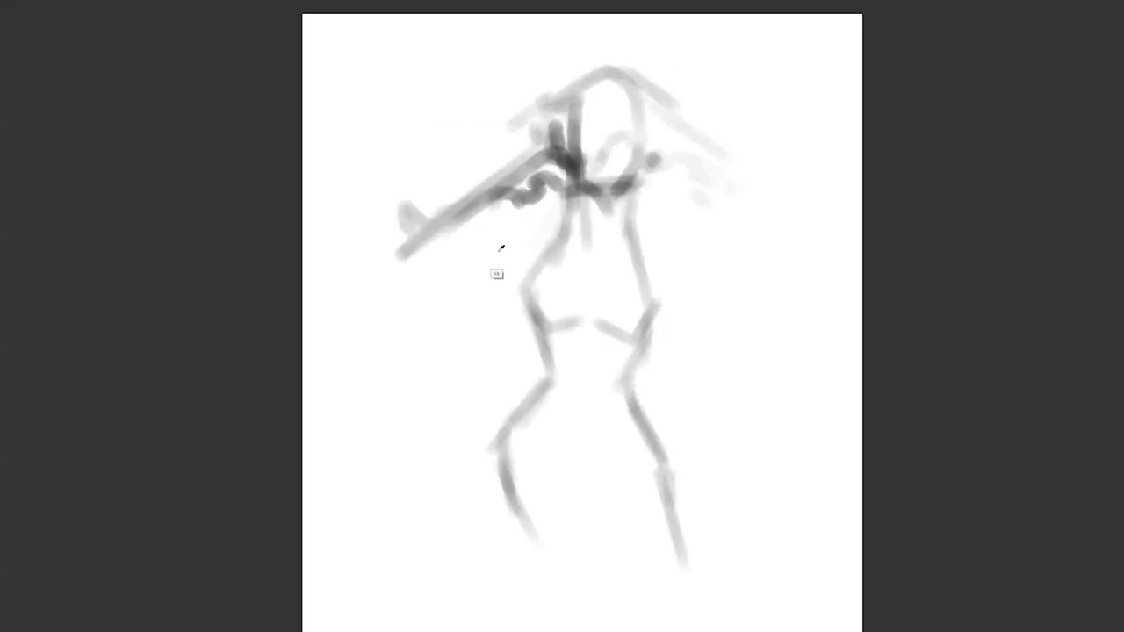
{"action": "mouse_move", "coordinate": [497, 207]}
{"action": "left_mouse_down"}
{"action": "mouse_move", "coordinate": [501, 118]}
{"action": "mouse_move", "coordinate": [524, 110]}
{"action": "mouse_move", "coordinate": [524, 202]}
{"action": "left_mouse_up"}
{"action": "left_click_drag", "start_coordinate": [531, 256], "coordinate": [518, 393]}
{"action": "mouse_move", "coordinate": [588, 157]}
{"action": "left_mouse_down"}
{"action": "mouse_move", "coordinate": [475, 337]}
{"action": "mouse_move", "coordinate": [562, 176]}
{"action": "left_mouse_up"}
{"action": "left_click_drag", "start_coordinate": [563, 176], "coordinate": [463, 351]}
{"action": "left_click_drag", "start_coordinate": [474, 336], "coordinate": [551, 275]}
{"action": "left_click_drag", "start_coordinate": [636, 176], "coordinate": [562, 264]}
{"action": "left_click_drag", "start_coordinate": [606, 154], "coordinate": [470, 355]}
{"action": "left_click_drag", "start_coordinate": [641, 171], "coordinate": [566, 255]}
{"action": "left_click_drag", "start_coordinate": [615, 154], "coordinate": [589, 237]}
{"action": "key", "text": "ctrl+z"}
{"action": "key", "text": "ctrl+z"}
{"action": "key", "text": "ctrl+z"}
{"action": "key", "text": "ctrl+z"}
{"action": "key", "text": "ctrl+z"}
{"action": "key", "text": "ctrl+z"}
{"action": "key", "text": "ctrl+z"}
{"action": "key", "text": "ctrl+z"}
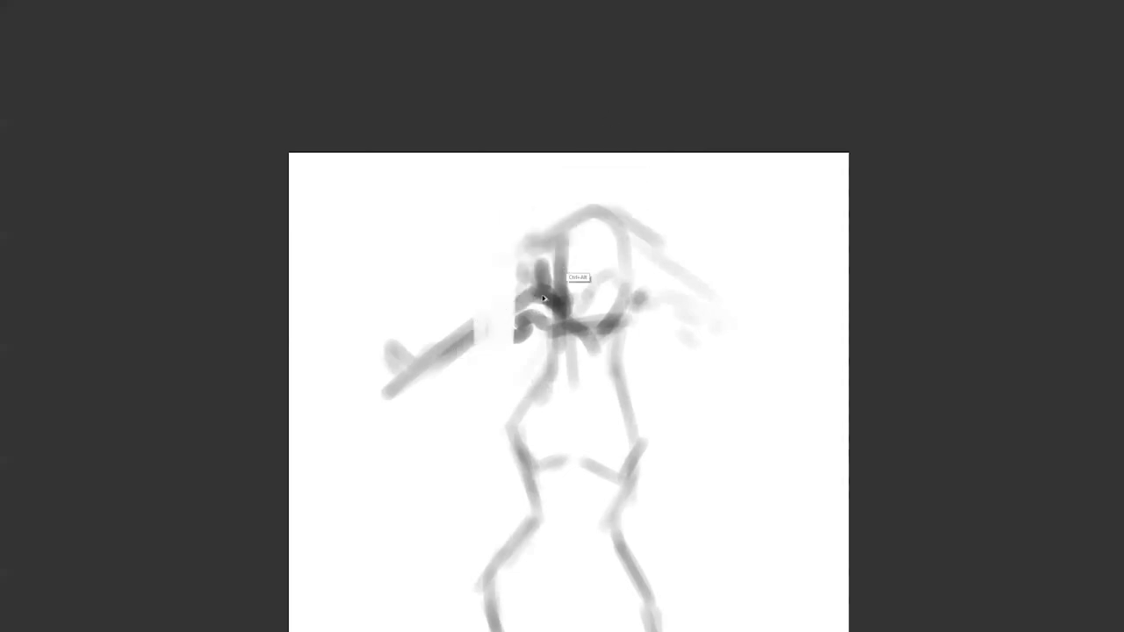
Erase the long diagonal shape beside the head and flip the canvas horizontally.
{"action": "mouse_move", "coordinate": [378, 326]}
{"action": "left_mouse_down"}
{"action": "mouse_move", "coordinate": [448, 377]}
{"action": "mouse_move", "coordinate": [449, 303]}
{"action": "left_mouse_up"}
{"action": "key", "text": "ctrl+f"}
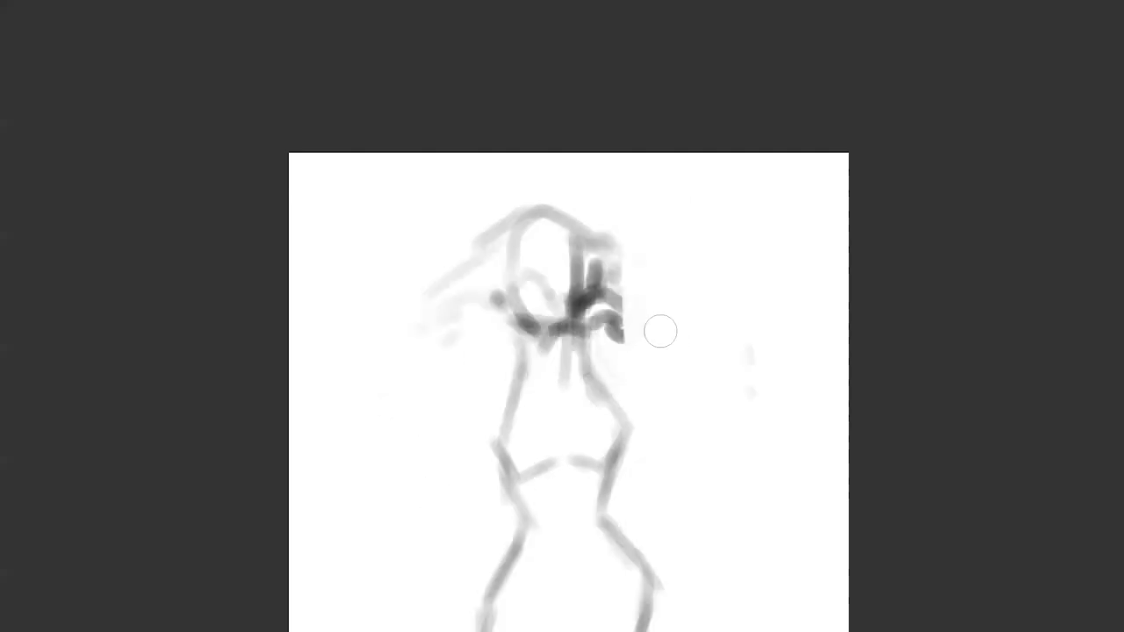
Sketch the shoulders and both arms hanging down beside the torso, including forearms and hands.
{"action": "left_click_drag", "start_coordinate": [589, 428], "coordinate": [610, 308]}
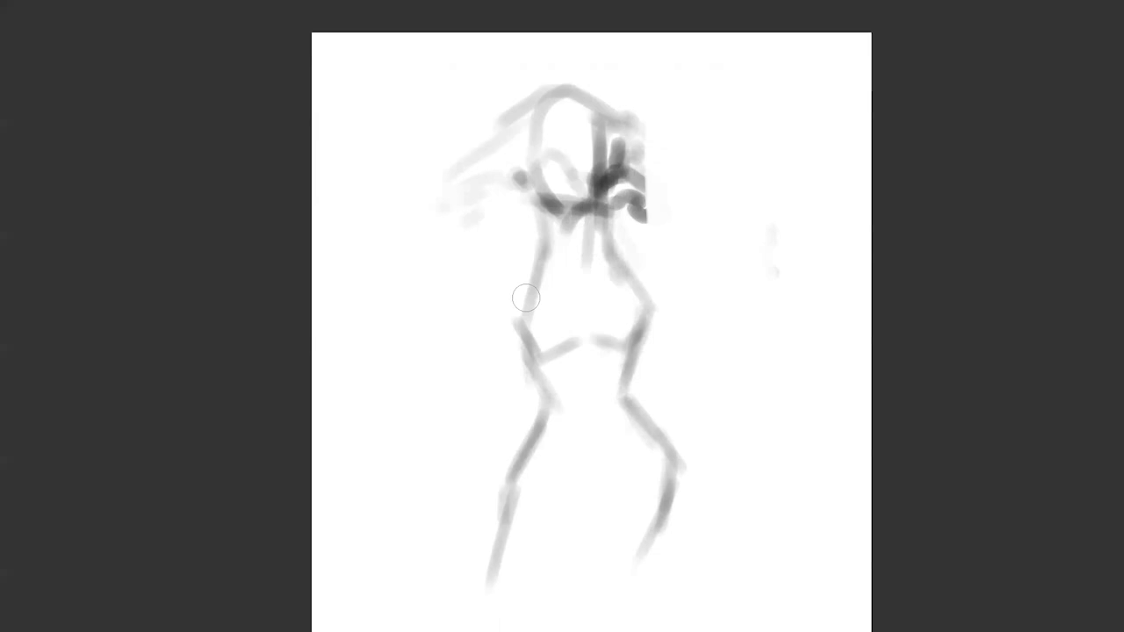
{"action": "mouse_move", "coordinate": [536, 271]}
{"action": "left_mouse_down"}
{"action": "mouse_move", "coordinate": [503, 279]}
{"action": "mouse_move", "coordinate": [479, 418]}
{"action": "left_mouse_up"}
{"action": "mouse_move", "coordinate": [622, 270]}
{"action": "left_mouse_down"}
{"action": "mouse_move", "coordinate": [650, 266]}
{"action": "mouse_move", "coordinate": [664, 322]}
{"action": "mouse_move", "coordinate": [664, 275]}
{"action": "mouse_move", "coordinate": [683, 369]}
{"action": "left_mouse_up"}
{"action": "mouse_move", "coordinate": [646, 331]}
{"action": "left_mouse_down"}
{"action": "mouse_move", "coordinate": [670, 400]}
{"action": "mouse_move", "coordinate": [655, 325]}
{"action": "mouse_move", "coordinate": [705, 410]}
{"action": "mouse_move", "coordinate": [666, 397]}
{"action": "mouse_move", "coordinate": [693, 387]}
{"action": "mouse_move", "coordinate": [721, 428]}
{"action": "mouse_move", "coordinate": [682, 396]}
{"action": "mouse_move", "coordinate": [670, 421]}
{"action": "mouse_move", "coordinate": [671, 405]}
{"action": "mouse_move", "coordinate": [689, 443]}
{"action": "mouse_move", "coordinate": [744, 495]}
{"action": "left_mouse_up"}
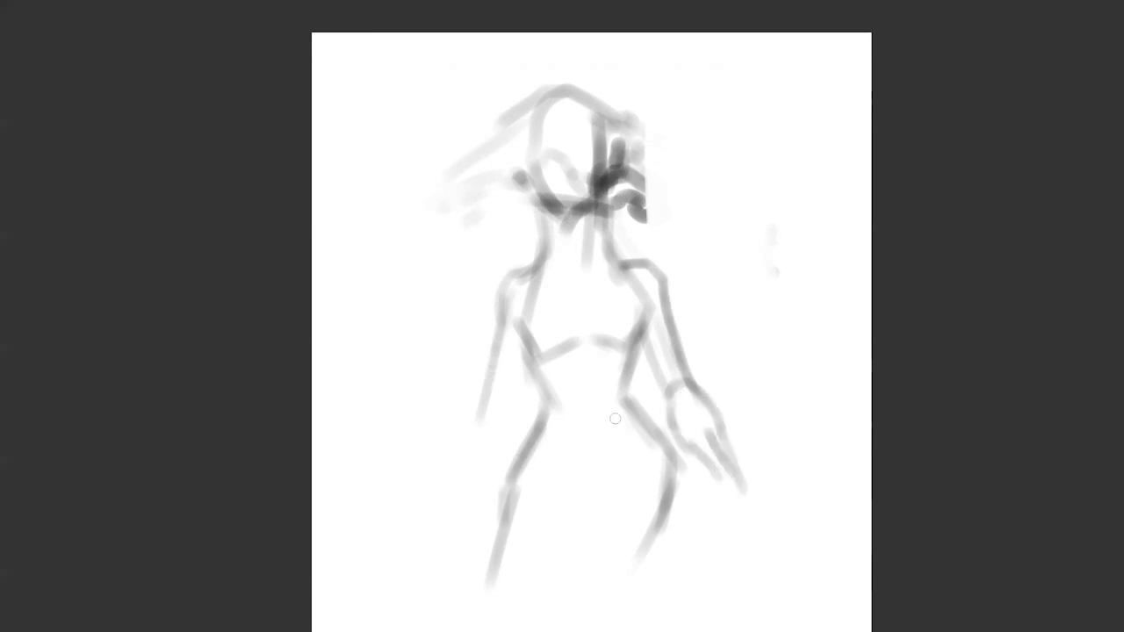
{"action": "mouse_move", "coordinate": [515, 386]}
{"action": "left_mouse_down"}
{"action": "mouse_move", "coordinate": [508, 413]}
{"action": "mouse_move", "coordinate": [524, 347]}
{"action": "mouse_move", "coordinate": [494, 411]}
{"action": "mouse_move", "coordinate": [481, 402]}
{"action": "mouse_move", "coordinate": [460, 445]}
{"action": "mouse_move", "coordinate": [456, 522]}
{"action": "left_mouse_up"}
{"action": "mouse_move", "coordinate": [509, 413]}
{"action": "left_mouse_down"}
{"action": "mouse_move", "coordinate": [508, 455]}
{"action": "mouse_move", "coordinate": [463, 553]}
{"action": "mouse_move", "coordinate": [459, 538]}
{"action": "mouse_move", "coordinate": [465, 548]}
{"action": "left_mouse_up"}
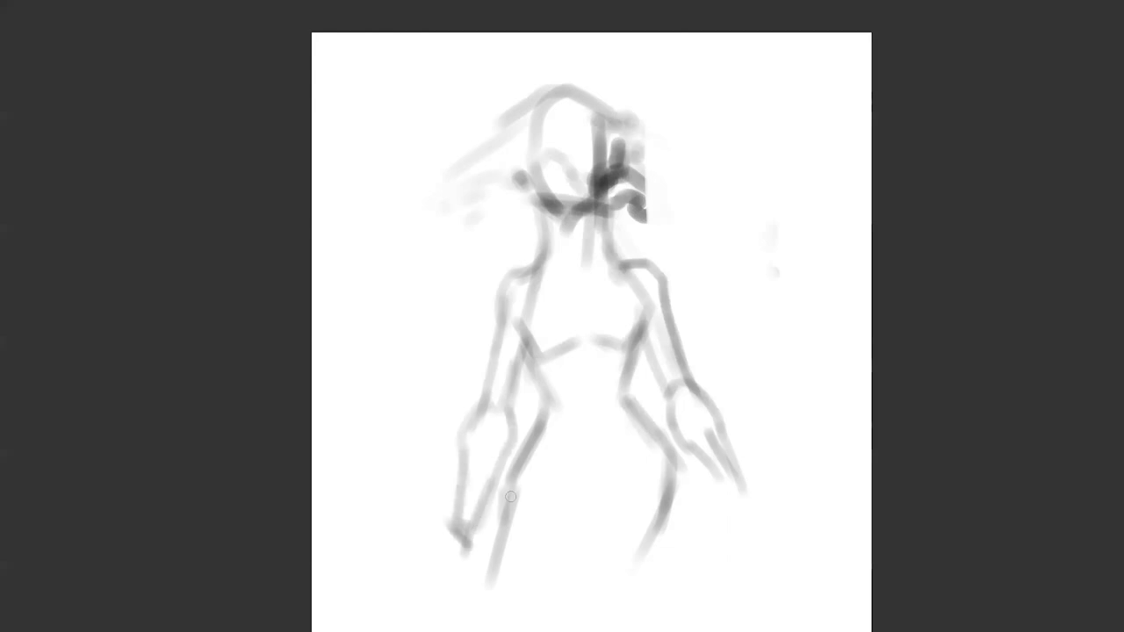
Darken the outer thigh lines and draw a horizontal waistband across the hips.
{"action": "mouse_move", "coordinate": [515, 483]}
{"action": "left_mouse_down"}
{"action": "mouse_move", "coordinate": [513, 568]}
{"action": "mouse_move", "coordinate": [499, 593]}
{"action": "mouse_move", "coordinate": [502, 562]}
{"action": "left_mouse_up"}
{"action": "scroll", "coordinate": [599, 453], "scroll_direction": "down", "scroll_amount": 3}
{"action": "left_click_drag", "start_coordinate": [672, 362], "coordinate": [623, 507]}
{"action": "left_click_drag", "start_coordinate": [542, 330], "coordinate": [660, 324]}
{"action": "key", "text": "ctrl+alt+z"}
{"action": "mouse_move", "coordinate": [545, 324]}
{"action": "left_mouse_down"}
{"action": "mouse_move", "coordinate": [657, 338]}
{"action": "mouse_move", "coordinate": [676, 319]}
{"action": "mouse_move", "coordinate": [544, 332]}
{"action": "mouse_move", "coordinate": [515, 456]}
{"action": "left_mouse_up"}
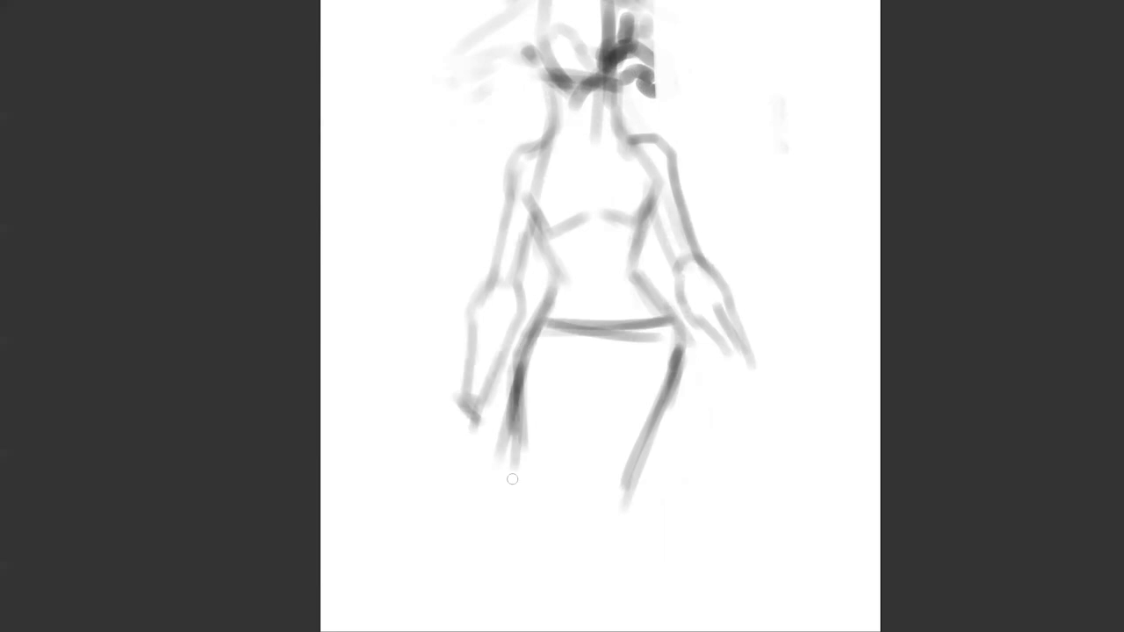
Draw curls beside the jaw, then shade a curly hair mass and a tall grey headdress column above it.
{"action": "scroll", "coordinate": [597, 437], "scroll_direction": "up", "scroll_amount": 2}
{"action": "mouse_move", "coordinate": [545, 348]}
{"action": "left_mouse_down"}
{"action": "mouse_move", "coordinate": [538, 305]}
{"action": "mouse_move", "coordinate": [551, 259]}
{"action": "left_mouse_up"}
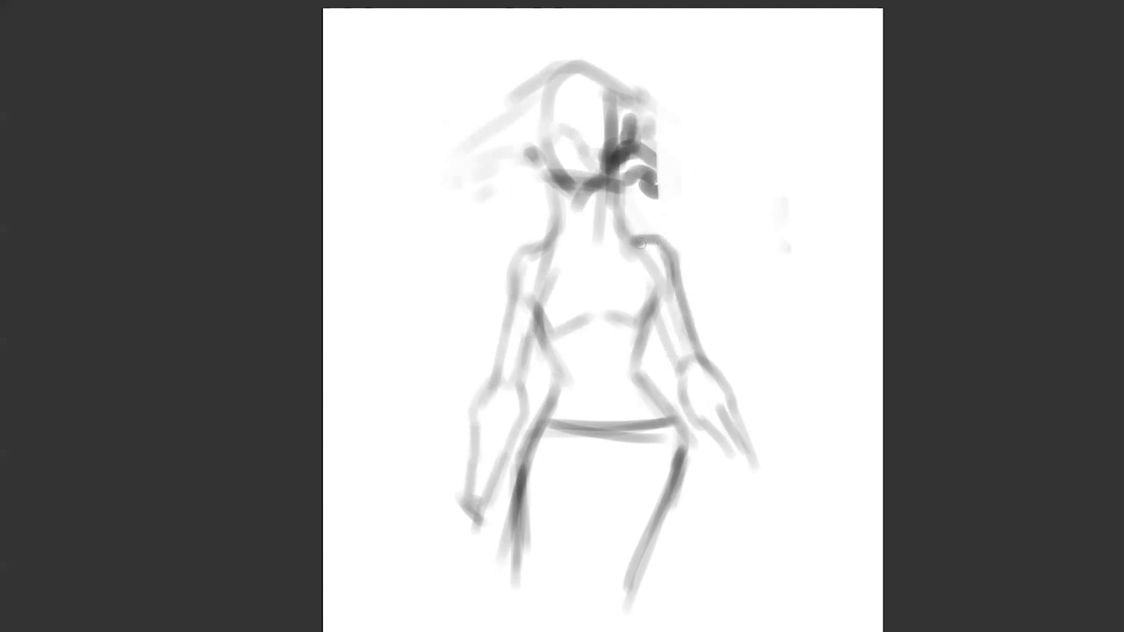
{"action": "mouse_move", "coordinate": [573, 222]}
{"action": "left_mouse_down"}
{"action": "mouse_move", "coordinate": [568, 172]}
{"action": "mouse_move", "coordinate": [565, 206]}
{"action": "mouse_move", "coordinate": [525, 173]}
{"action": "left_mouse_up"}
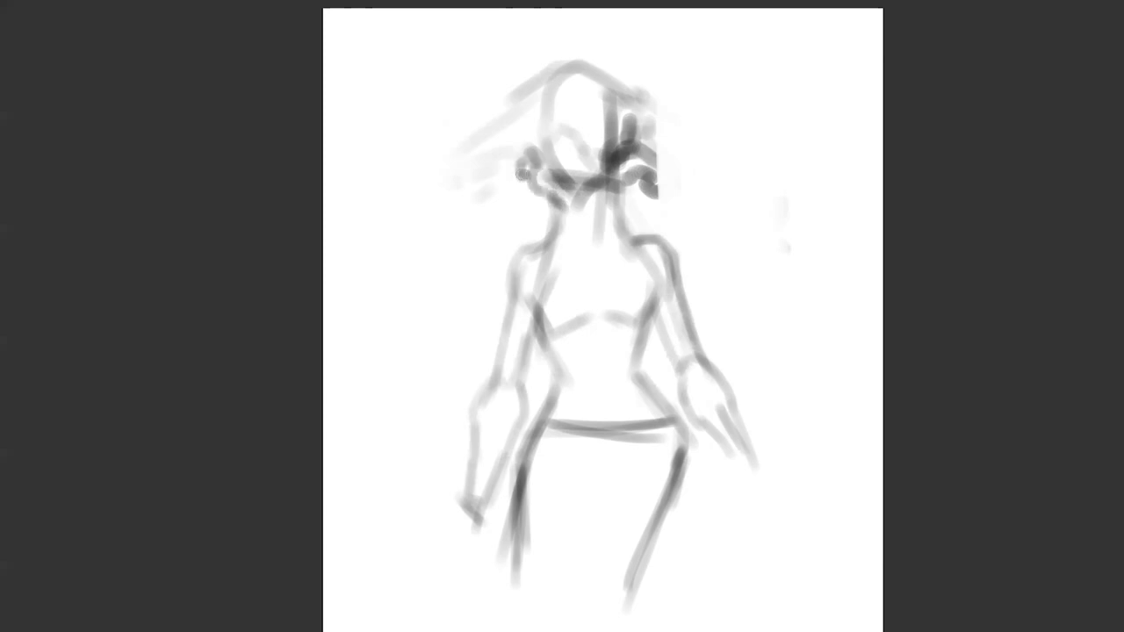
{"action": "mouse_move", "coordinate": [593, 196]}
{"action": "left_mouse_down"}
{"action": "mouse_move", "coordinate": [567, 213]}
{"action": "mouse_move", "coordinate": [567, 191]}
{"action": "mouse_move", "coordinate": [566, 205]}
{"action": "mouse_move", "coordinate": [591, 219]}
{"action": "mouse_move", "coordinate": [606, 178]}
{"action": "mouse_move", "coordinate": [598, 175]}
{"action": "mouse_move", "coordinate": [603, 192]}
{"action": "mouse_move", "coordinate": [575, 167]}
{"action": "mouse_move", "coordinate": [582, 202]}
{"action": "mouse_move", "coordinate": [619, 177]}
{"action": "mouse_move", "coordinate": [631, 189]}
{"action": "mouse_move", "coordinate": [597, 138]}
{"action": "mouse_move", "coordinate": [581, 151]}
{"action": "mouse_move", "coordinate": [622, 141]}
{"action": "mouse_move", "coordinate": [542, 158]}
{"action": "mouse_move", "coordinate": [597, 161]}
{"action": "mouse_move", "coordinate": [533, 212]}
{"action": "mouse_move", "coordinate": [569, 208]}
{"action": "mouse_move", "coordinate": [548, 156]}
{"action": "mouse_move", "coordinate": [566, 196]}
{"action": "mouse_move", "coordinate": [541, 188]}
{"action": "mouse_move", "coordinate": [548, 211]}
{"action": "mouse_move", "coordinate": [528, 179]}
{"action": "mouse_move", "coordinate": [510, 194]}
{"action": "mouse_move", "coordinate": [537, 202]}
{"action": "mouse_move", "coordinate": [543, 218]}
{"action": "mouse_move", "coordinate": [560, 213]}
{"action": "mouse_move", "coordinate": [533, 212]}
{"action": "mouse_move", "coordinate": [551, 229]}
{"action": "mouse_move", "coordinate": [568, 224]}
{"action": "mouse_move", "coordinate": [550, 226]}
{"action": "mouse_move", "coordinate": [568, 140]}
{"action": "mouse_move", "coordinate": [543, 131]}
{"action": "mouse_move", "coordinate": [543, 147]}
{"action": "mouse_move", "coordinate": [523, 158]}
{"action": "mouse_move", "coordinate": [532, 95]}
{"action": "mouse_move", "coordinate": [513, 198]}
{"action": "mouse_move", "coordinate": [575, 97]}
{"action": "mouse_move", "coordinate": [562, 176]}
{"action": "mouse_move", "coordinate": [537, 181]}
{"action": "mouse_move", "coordinate": [540, 97]}
{"action": "mouse_move", "coordinate": [562, 123]}
{"action": "mouse_move", "coordinate": [508, 210]}
{"action": "mouse_move", "coordinate": [538, 262]}
{"action": "left_mouse_up"}
{"action": "left_click_drag", "start_coordinate": [539, 220], "coordinate": [521, 206]}
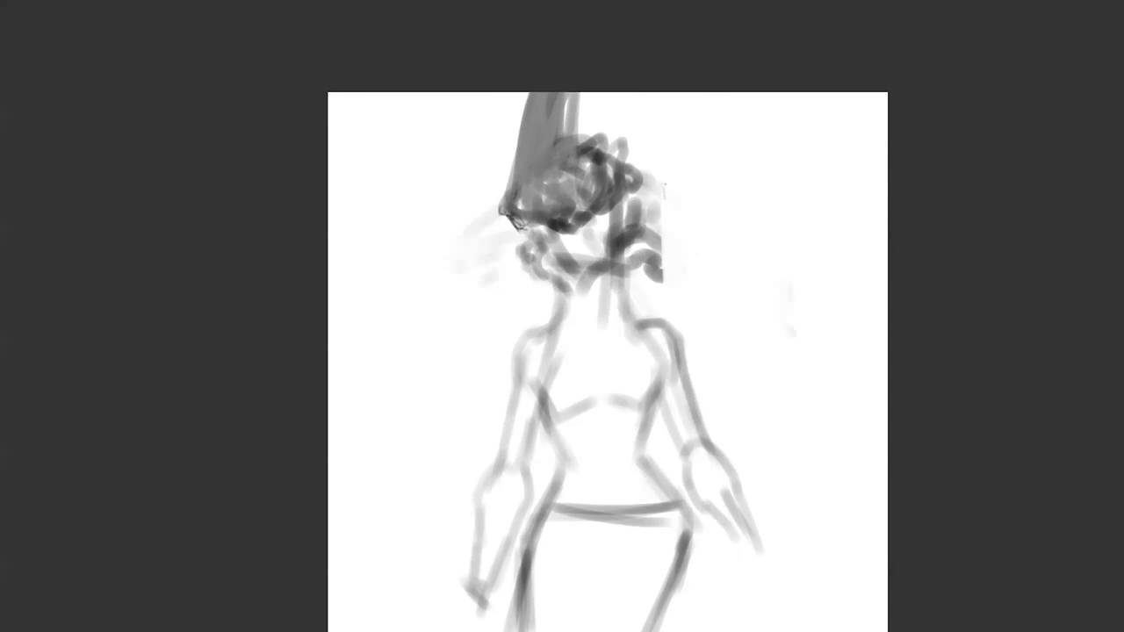
Outline a second headdress column with thin lines rising from the hair to the canvas edge.
{"action": "left_click_drag", "start_coordinate": [601, 120], "coordinate": [605, 142]}
{"action": "left_click_drag", "start_coordinate": [607, 93], "coordinate": [616, 163]}
{"action": "left_click_drag", "start_coordinate": [610, 92], "coordinate": [624, 167]}
{"action": "left_click_drag", "start_coordinate": [621, 121], "coordinate": [627, 160]}
{"action": "left_click_drag", "start_coordinate": [651, 92], "coordinate": [666, 195]}
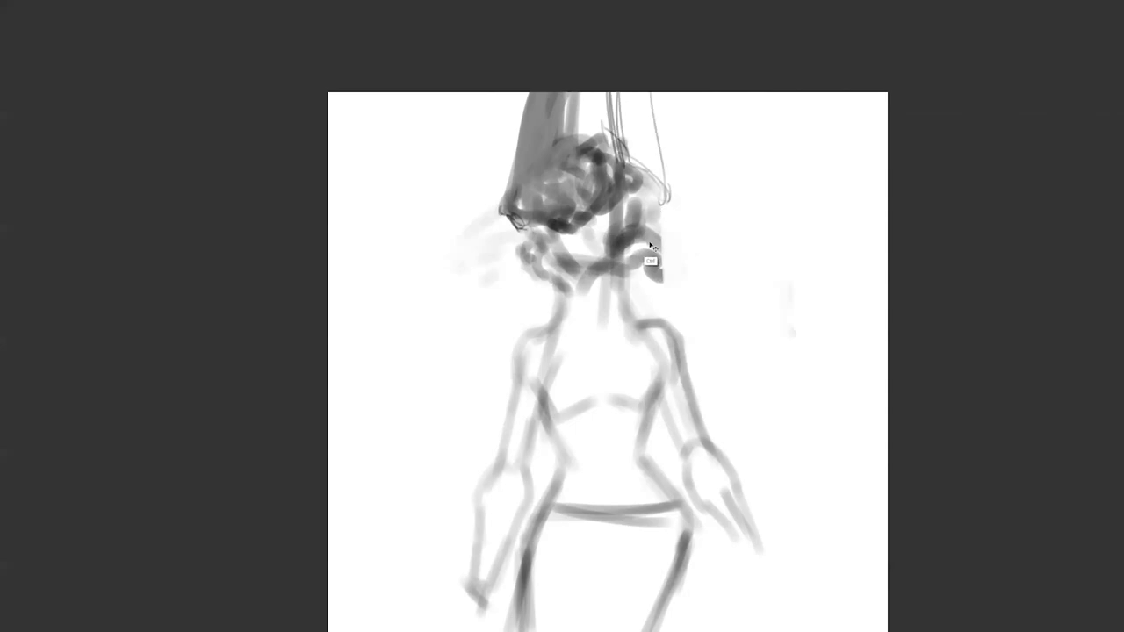
Flip the canvas horizontally and sketch a large curved horn arching from the head down beside the arm.
{"action": "key", "text": "ctrl+h"}
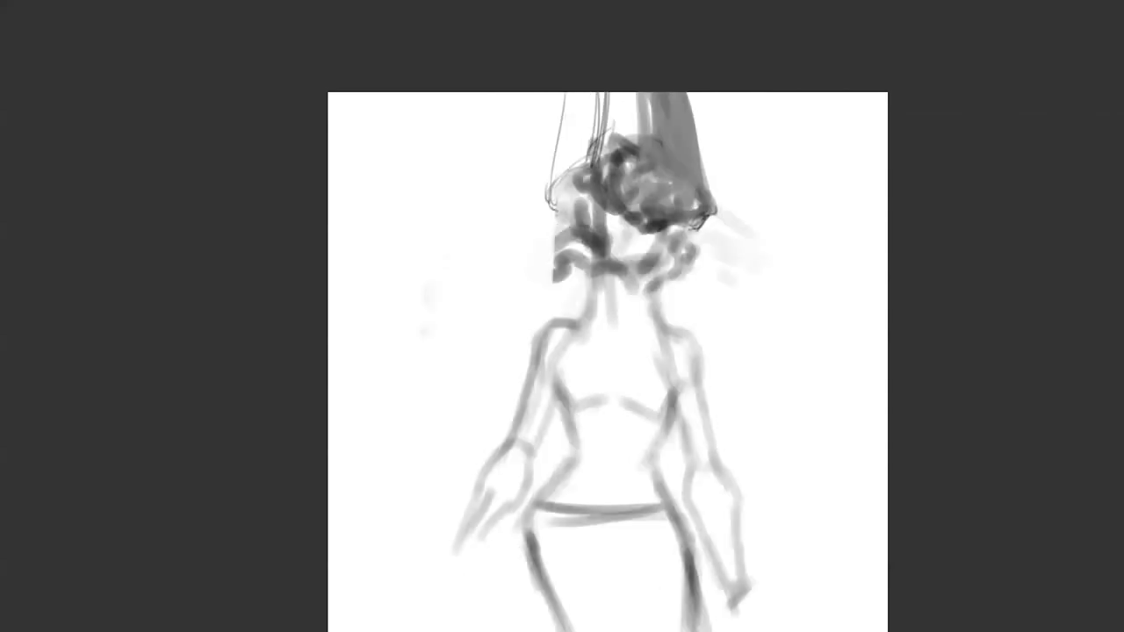
{"action": "mouse_move", "coordinate": [576, 226]}
{"action": "left_mouse_down"}
{"action": "mouse_move", "coordinate": [603, 122]}
{"action": "mouse_move", "coordinate": [509, 154]}
{"action": "mouse_move", "coordinate": [401, 217]}
{"action": "left_mouse_up"}
{"action": "key", "text": "ctrl+z"}
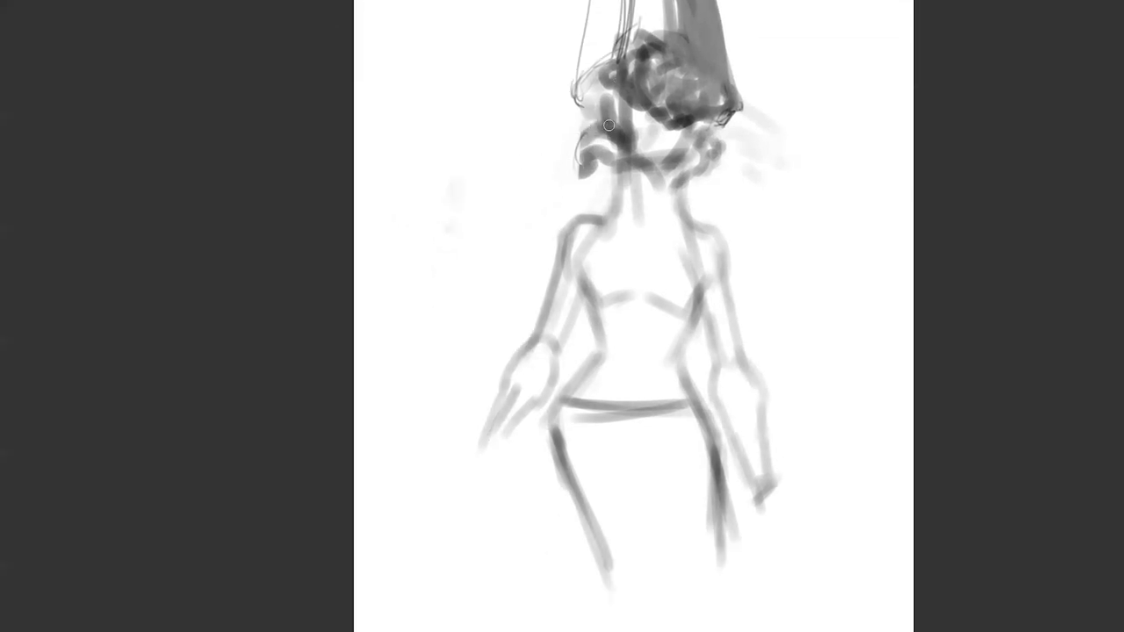
{"action": "left_click_drag", "start_coordinate": [609, 126], "coordinate": [462, 394]}
{"action": "key", "text": "ctrl+z"}
{"action": "mouse_move", "coordinate": [615, 123]}
{"action": "left_mouse_down"}
{"action": "mouse_move", "coordinate": [447, 370]}
{"action": "mouse_move", "coordinate": [474, 360]}
{"action": "mouse_move", "coordinate": [517, 197]}
{"action": "mouse_move", "coordinate": [605, 159]}
{"action": "left_mouse_up"}
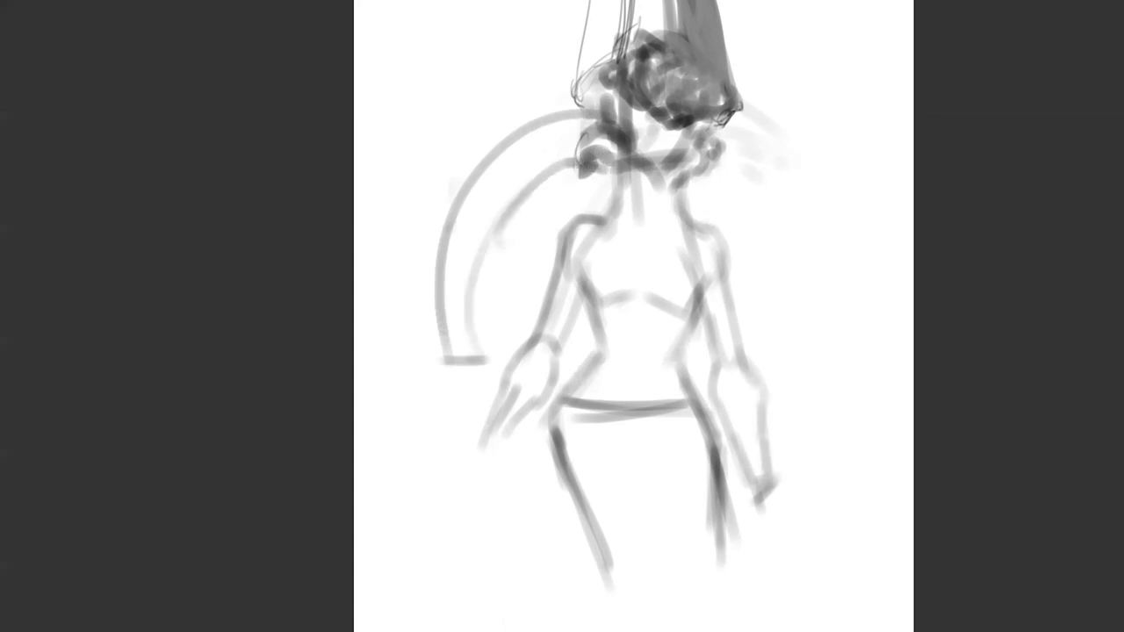
Sketch a matching curved horn on the opposite side of the head, closing its lower end.
{"action": "mouse_move", "coordinate": [730, 138]}
{"action": "left_mouse_down"}
{"action": "mouse_move", "coordinate": [817, 254]}
{"action": "mouse_move", "coordinate": [796, 382]}
{"action": "left_mouse_up"}
{"action": "left_click_drag", "start_coordinate": [828, 251], "coordinate": [799, 379]}
{"action": "left_click_drag", "start_coordinate": [823, 303], "coordinate": [799, 382]}
{"action": "mouse_move", "coordinate": [717, 179]}
{"action": "left_mouse_down"}
{"action": "mouse_move", "coordinate": [788, 290]}
{"action": "mouse_move", "coordinate": [782, 360]}
{"action": "mouse_move", "coordinate": [806, 364]}
{"action": "mouse_move", "coordinate": [795, 367]}
{"action": "left_mouse_up"}
Darken the curls and shadows beside the neck and draw the collar line across the shoulders.
{"action": "mouse_move", "coordinate": [602, 143]}
{"action": "left_mouse_down"}
{"action": "mouse_move", "coordinate": [569, 132]}
{"action": "mouse_move", "coordinate": [572, 158]}
{"action": "mouse_move", "coordinate": [607, 162]}
{"action": "mouse_move", "coordinate": [596, 165]}
{"action": "mouse_move", "coordinate": [606, 180]}
{"action": "mouse_move", "coordinate": [620, 164]}
{"action": "mouse_move", "coordinate": [617, 187]}
{"action": "mouse_move", "coordinate": [674, 204]}
{"action": "left_mouse_up"}
{"action": "mouse_move", "coordinate": [621, 174]}
{"action": "left_mouse_down"}
{"action": "mouse_move", "coordinate": [626, 212]}
{"action": "mouse_move", "coordinate": [642, 232]}
{"action": "mouse_move", "coordinate": [655, 223]}
{"action": "mouse_move", "coordinate": [602, 221]}
{"action": "mouse_move", "coordinate": [642, 237]}
{"action": "mouse_move", "coordinate": [701, 231]}
{"action": "left_mouse_up"}
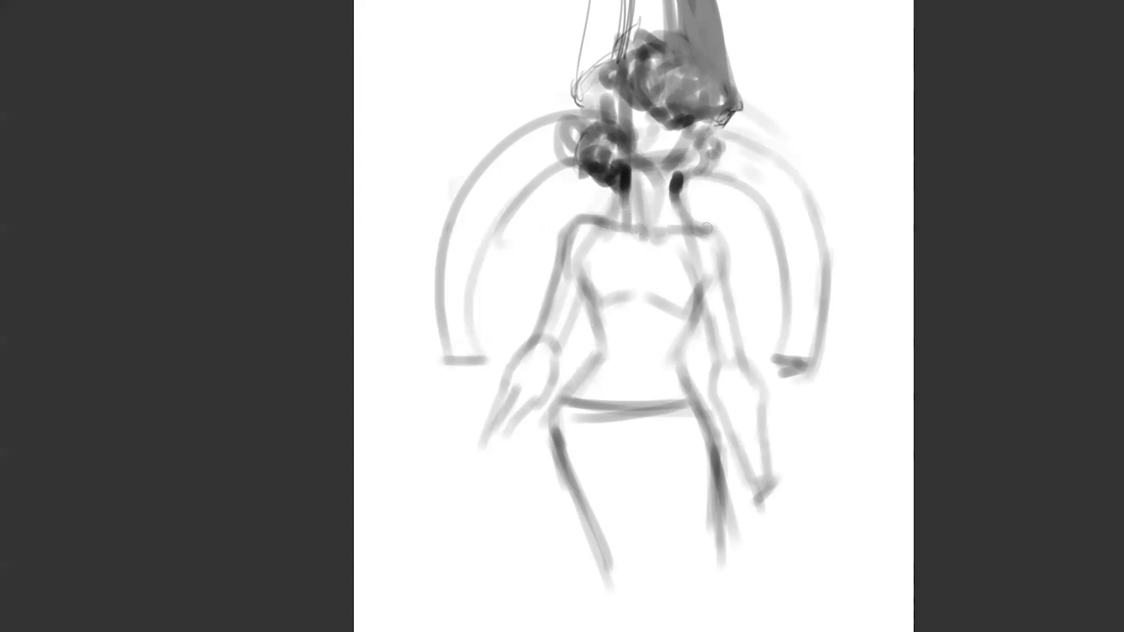
{"action": "left_click_drag", "start_coordinate": [598, 218], "coordinate": [703, 229]}
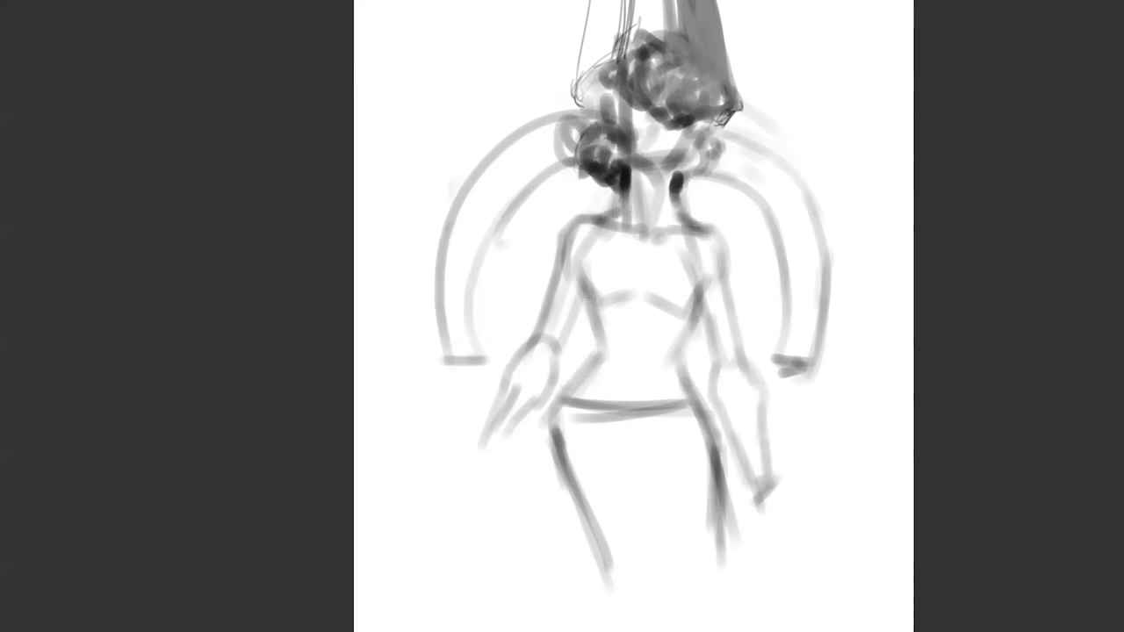
Strengthen the bust contours and shade the midriff above the waistband in light grey.
{"action": "mouse_move", "coordinate": [577, 284]}
{"action": "left_mouse_down"}
{"action": "mouse_move", "coordinate": [612, 307]}
{"action": "mouse_move", "coordinate": [642, 289]}
{"action": "mouse_move", "coordinate": [677, 312]}
{"action": "mouse_move", "coordinate": [704, 285]}
{"action": "left_mouse_up"}
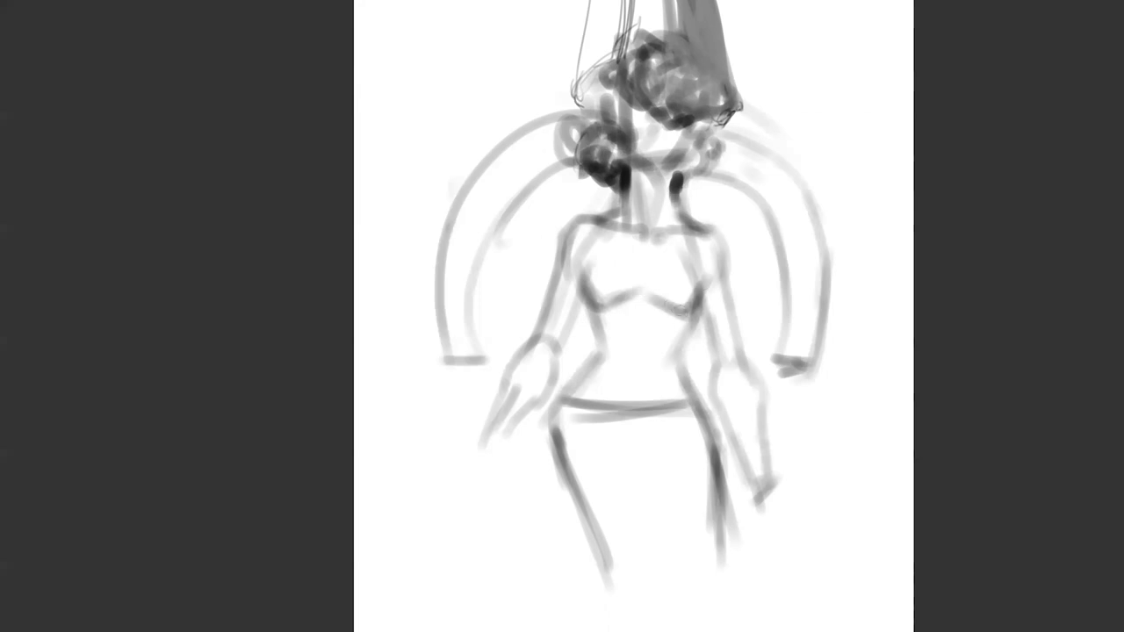
{"action": "mouse_move", "coordinate": [618, 305]}
{"action": "left_mouse_down"}
{"action": "mouse_move", "coordinate": [604, 318]}
{"action": "mouse_move", "coordinate": [650, 347]}
{"action": "mouse_move", "coordinate": [615, 341]}
{"action": "mouse_move", "coordinate": [611, 321]}
{"action": "mouse_move", "coordinate": [657, 336]}
{"action": "mouse_move", "coordinate": [601, 379]}
{"action": "mouse_move", "coordinate": [606, 352]}
{"action": "mouse_move", "coordinate": [636, 386]}
{"action": "mouse_move", "coordinate": [674, 380]}
{"action": "mouse_move", "coordinate": [678, 345]}
{"action": "left_mouse_up"}
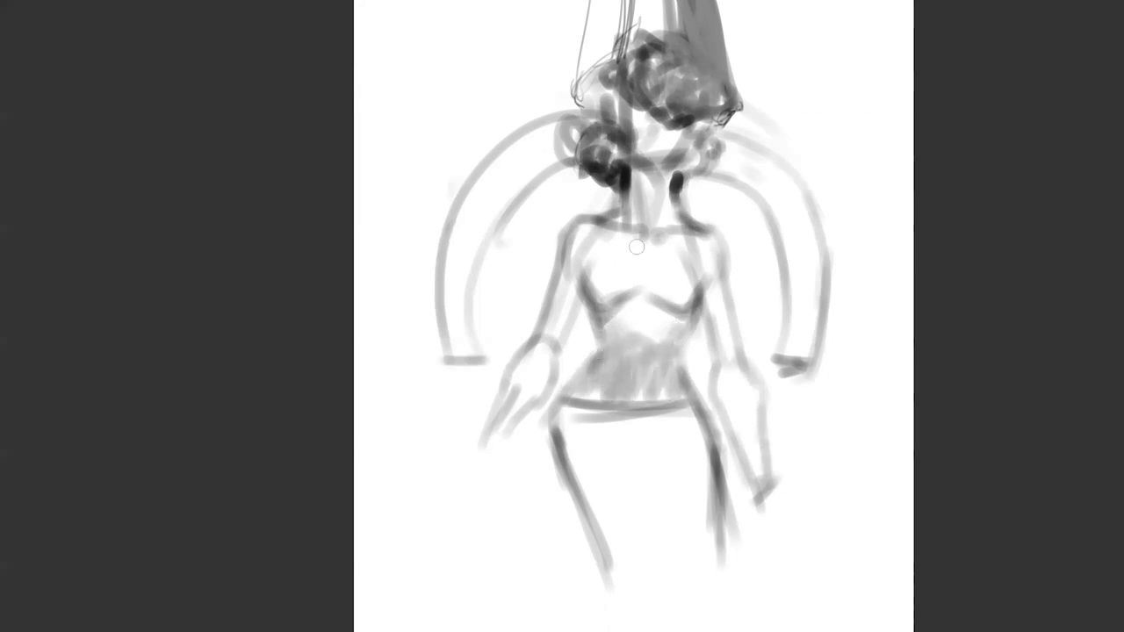
{"action": "mouse_move", "coordinate": [595, 282]}
{"action": "left_mouse_down"}
{"action": "mouse_move", "coordinate": [606, 241]}
{"action": "mouse_move", "coordinate": [611, 255]}
{"action": "left_mouse_up"}
{"action": "left_click_drag", "start_coordinate": [684, 239], "coordinate": [695, 302]}
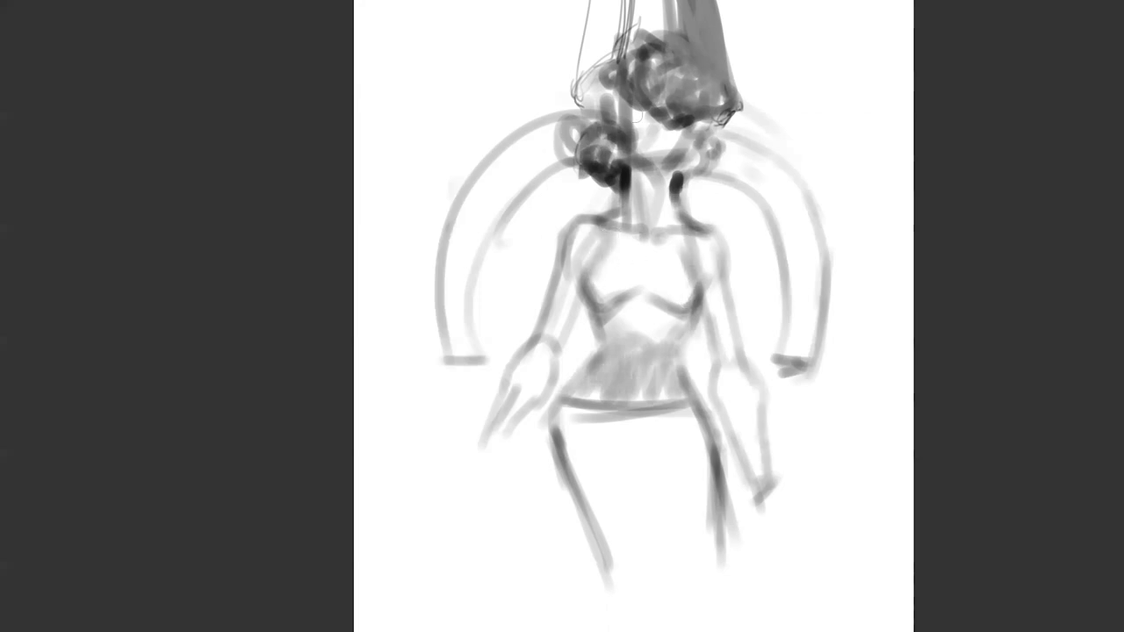
Add a dark brow stroke and hair curls, and darken the flared base of the unfilled headdress column.
{"action": "mouse_move", "coordinate": [625, 130]}
{"action": "left_mouse_down"}
{"action": "mouse_move", "coordinate": [665, 113]}
{"action": "mouse_move", "coordinate": [647, 116]}
{"action": "left_mouse_up"}
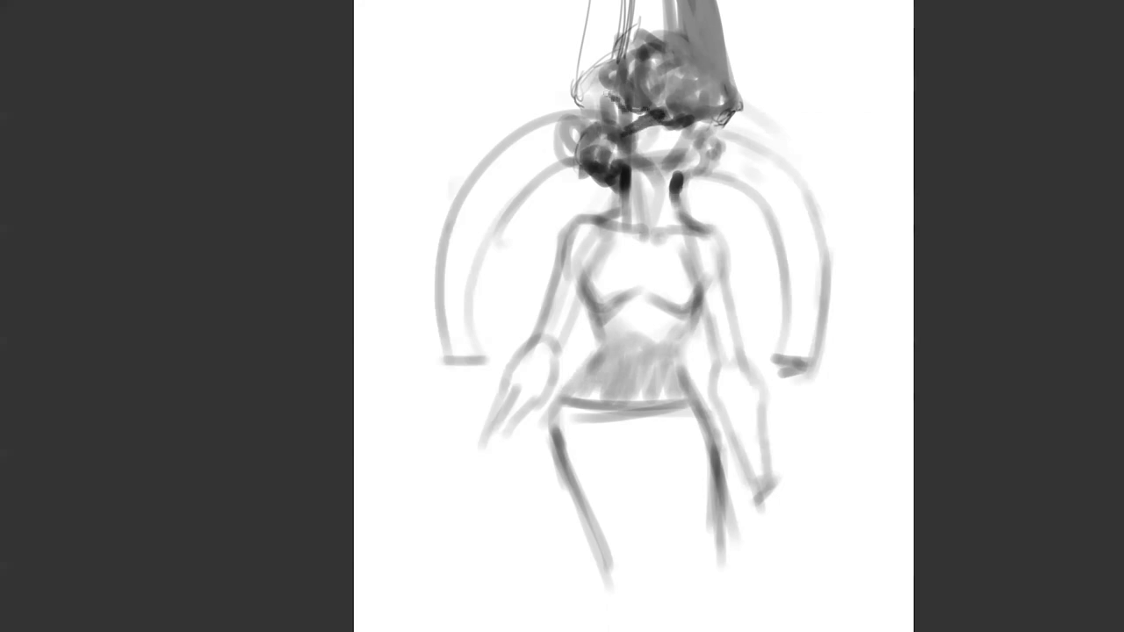
{"action": "mouse_move", "coordinate": [616, 121]}
{"action": "left_mouse_down"}
{"action": "mouse_move", "coordinate": [574, 94]}
{"action": "mouse_move", "coordinate": [569, 111]}
{"action": "mouse_move", "coordinate": [590, 75]}
{"action": "left_mouse_up"}
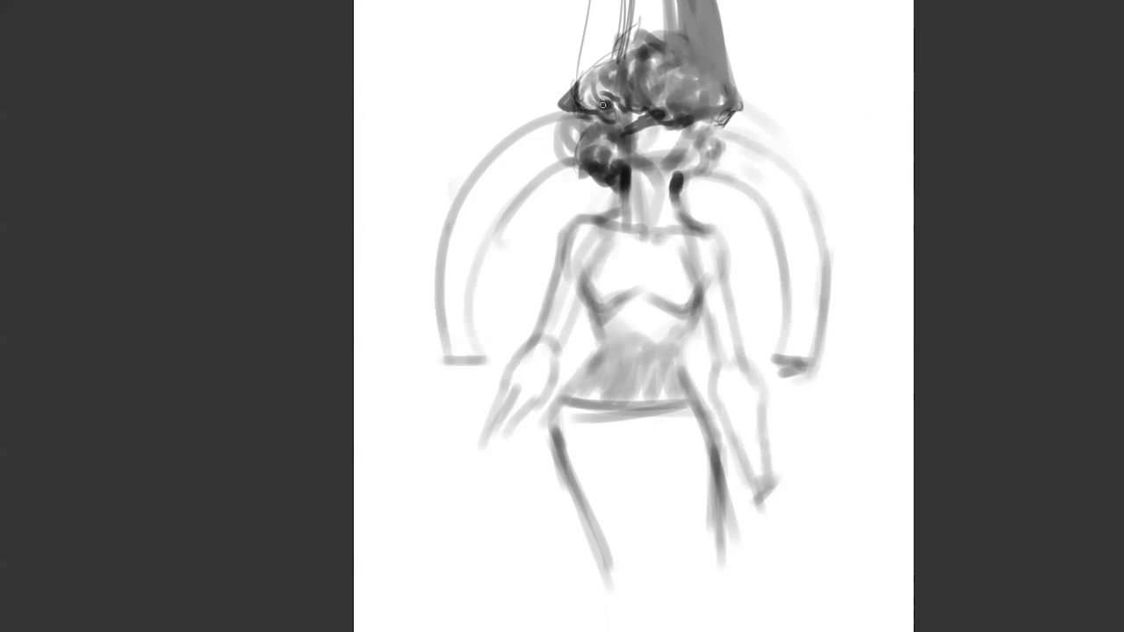
{"action": "left_click_drag", "start_coordinate": [615, 115], "coordinate": [599, 213]}
{"action": "mouse_move", "coordinate": [562, 172]}
{"action": "left_mouse_down"}
{"action": "mouse_move", "coordinate": [577, 88]}
{"action": "mouse_move", "coordinate": [566, 195]}
{"action": "mouse_move", "coordinate": [586, 88]}
{"action": "mouse_move", "coordinate": [578, 197]}
{"action": "left_mouse_up"}
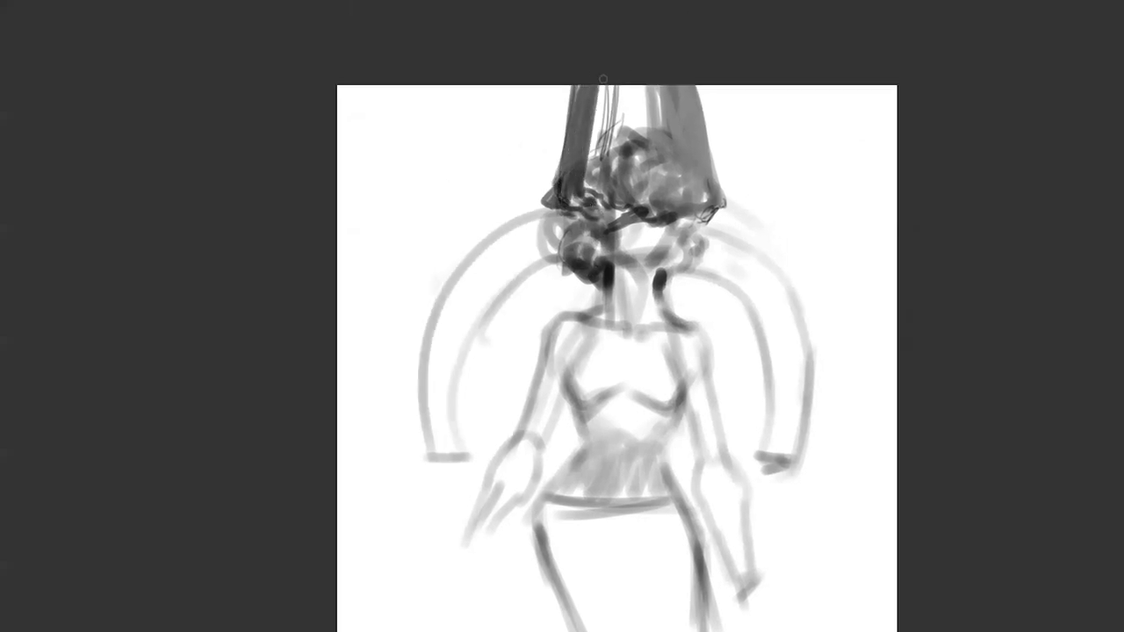
Shade both headdress columns with dark vertical strokes and add a pointed dark peak between them.
{"action": "left_click_drag", "start_coordinate": [605, 84], "coordinate": [597, 200]}
{"action": "left_click_drag", "start_coordinate": [660, 88], "coordinate": [655, 201]}
{"action": "mouse_move", "coordinate": [663, 84]}
{"action": "left_mouse_down"}
{"action": "mouse_move", "coordinate": [658, 205]}
{"action": "mouse_move", "coordinate": [669, 209]}
{"action": "left_mouse_up"}
{"action": "mouse_move", "coordinate": [676, 85]}
{"action": "left_mouse_down"}
{"action": "mouse_move", "coordinate": [671, 202]}
{"action": "mouse_move", "coordinate": [653, 156]}
{"action": "mouse_move", "coordinate": [678, 201]}
{"action": "left_mouse_up"}
{"action": "mouse_move", "coordinate": [694, 84]}
{"action": "left_mouse_down"}
{"action": "mouse_move", "coordinate": [689, 207]}
{"action": "mouse_move", "coordinate": [714, 209]}
{"action": "left_mouse_up"}
{"action": "left_click_drag", "start_coordinate": [703, 111], "coordinate": [709, 205]}
{"action": "mouse_move", "coordinate": [618, 138]}
{"action": "left_mouse_down"}
{"action": "mouse_move", "coordinate": [641, 113]}
{"action": "mouse_move", "coordinate": [625, 144]}
{"action": "mouse_move", "coordinate": [640, 142]}
{"action": "left_mouse_up"}
{"action": "left_click_drag", "start_coordinate": [624, 168], "coordinate": [612, 170]}
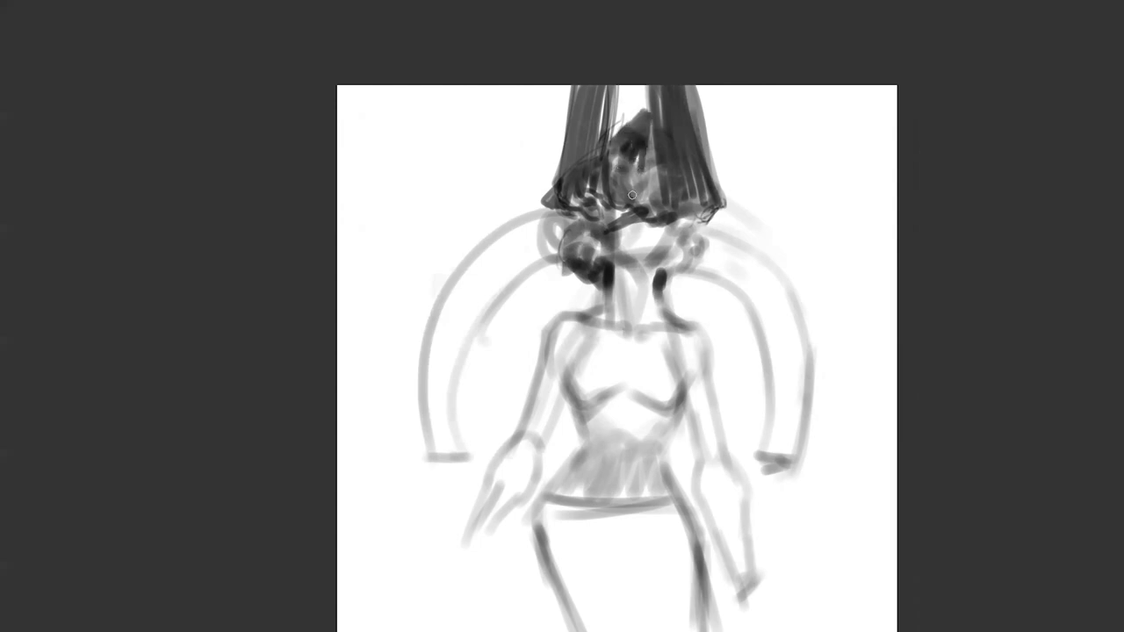
Darken the brows and side hair, and fill one curved horn with dark grey and segment bands.
{"action": "mouse_move", "coordinate": [610, 235]}
{"action": "left_mouse_down"}
{"action": "mouse_move", "coordinate": [681, 220]}
{"action": "mouse_move", "coordinate": [683, 247]}
{"action": "mouse_move", "coordinate": [681, 230]}
{"action": "mouse_move", "coordinate": [701, 238]}
{"action": "mouse_move", "coordinate": [702, 228]}
{"action": "left_mouse_up"}
{"action": "mouse_move", "coordinate": [571, 230]}
{"action": "left_mouse_down"}
{"action": "mouse_move", "coordinate": [530, 230]}
{"action": "mouse_move", "coordinate": [542, 213]}
{"action": "mouse_move", "coordinate": [530, 235]}
{"action": "mouse_move", "coordinate": [542, 261]}
{"action": "mouse_move", "coordinate": [526, 250]}
{"action": "mouse_move", "coordinate": [504, 278]}
{"action": "mouse_move", "coordinate": [543, 271]}
{"action": "mouse_move", "coordinate": [640, 184]}
{"action": "mouse_move", "coordinate": [609, 191]}
{"action": "mouse_move", "coordinate": [609, 147]}
{"action": "mouse_move", "coordinate": [573, 173]}
{"action": "mouse_move", "coordinate": [602, 155]}
{"action": "mouse_move", "coordinate": [592, 204]}
{"action": "mouse_move", "coordinate": [578, 167]}
{"action": "mouse_move", "coordinate": [574, 195]}
{"action": "mouse_move", "coordinate": [552, 191]}
{"action": "mouse_move", "coordinate": [583, 207]}
{"action": "mouse_move", "coordinate": [612, 190]}
{"action": "mouse_move", "coordinate": [560, 281]}
{"action": "mouse_move", "coordinate": [564, 256]}
{"action": "mouse_move", "coordinate": [554, 342]}
{"action": "left_mouse_up"}
{"action": "mouse_move", "coordinate": [565, 269]}
{"action": "left_mouse_down"}
{"action": "mouse_move", "coordinate": [560, 377]}
{"action": "mouse_move", "coordinate": [535, 374]}
{"action": "mouse_move", "coordinate": [519, 395]}
{"action": "mouse_move", "coordinate": [538, 376]}
{"action": "mouse_move", "coordinate": [520, 321]}
{"action": "mouse_move", "coordinate": [519, 381]}
{"action": "mouse_move", "coordinate": [549, 203]}
{"action": "mouse_move", "coordinate": [537, 246]}
{"action": "mouse_move", "coordinate": [562, 189]}
{"action": "mouse_move", "coordinate": [562, 264]}
{"action": "mouse_move", "coordinate": [527, 255]}
{"action": "mouse_move", "coordinate": [537, 274]}
{"action": "mouse_move", "coordinate": [516, 272]}
{"action": "mouse_move", "coordinate": [535, 290]}
{"action": "mouse_move", "coordinate": [519, 300]}
{"action": "mouse_move", "coordinate": [527, 321]}
{"action": "mouse_move", "coordinate": [540, 314]}
{"action": "mouse_move", "coordinate": [532, 353]}
{"action": "mouse_move", "coordinate": [545, 366]}
{"action": "mouse_move", "coordinate": [523, 369]}
{"action": "mouse_move", "coordinate": [531, 380]}
{"action": "left_mouse_up"}
{"action": "mouse_move", "coordinate": [824, 204]}
{"action": "left_mouse_down"}
{"action": "mouse_move", "coordinate": [708, 240]}
{"action": "mouse_move", "coordinate": [664, 237]}
{"action": "left_mouse_up"}
{"action": "mouse_move", "coordinate": [621, 196]}
{"action": "left_mouse_down"}
{"action": "mouse_move", "coordinate": [614, 225]}
{"action": "mouse_move", "coordinate": [598, 230]}
{"action": "left_mouse_up"}
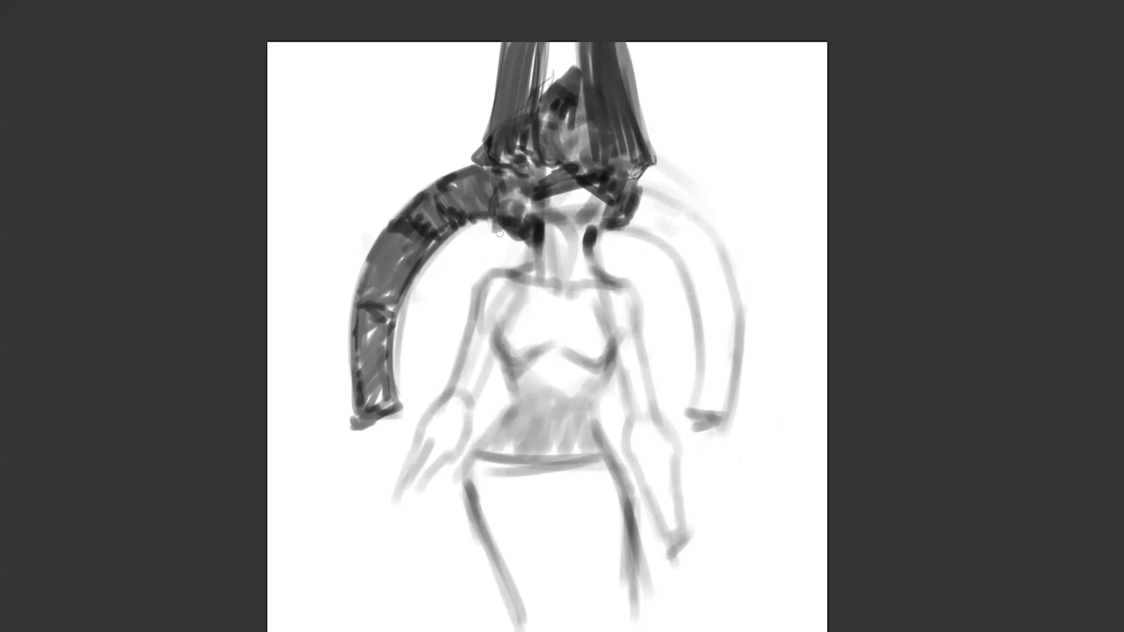
Paint solid dark hair blocks on both sides of the neck and flip the canvas horizontally.
{"action": "mouse_move", "coordinate": [505, 227]}
{"action": "left_mouse_down"}
{"action": "mouse_move", "coordinate": [496, 263]}
{"action": "mouse_move", "coordinate": [510, 229]}
{"action": "mouse_move", "coordinate": [527, 266]}
{"action": "left_mouse_up"}
{"action": "key", "text": "m"}
{"action": "mouse_move", "coordinate": [475, 227]}
{"action": "left_mouse_down"}
{"action": "mouse_move", "coordinate": [475, 280]}
{"action": "mouse_move", "coordinate": [474, 235]}
{"action": "mouse_move", "coordinate": [479, 274]}
{"action": "mouse_move", "coordinate": [498, 235]}
{"action": "mouse_move", "coordinate": [506, 267]}
{"action": "left_mouse_up"}
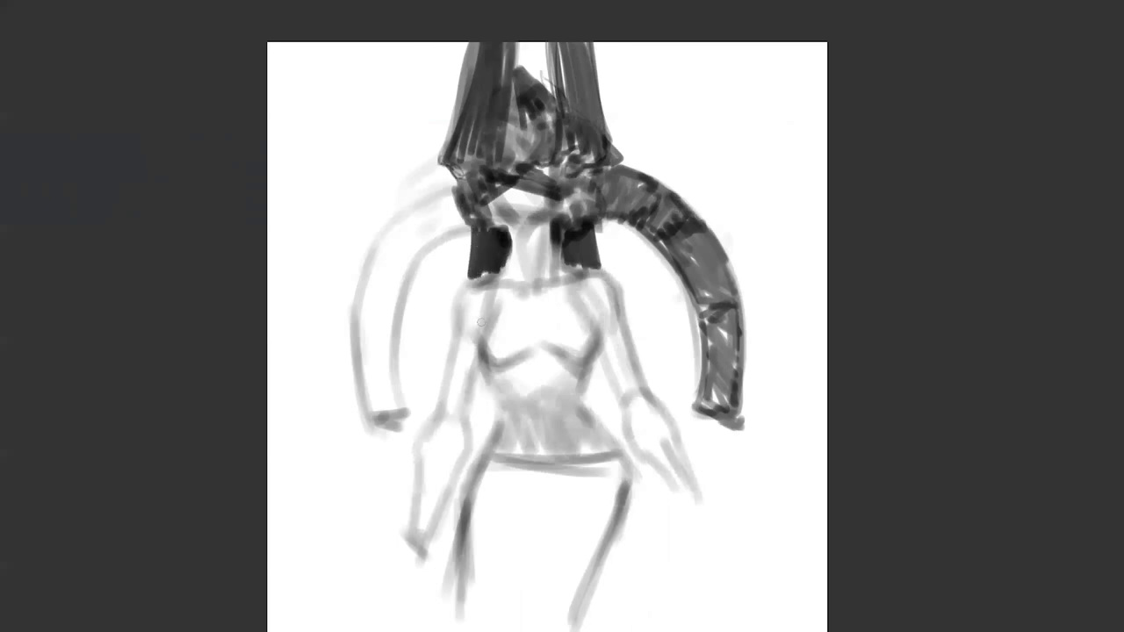
Darken the hair beside the face and shade the lower face around the chin.
{"action": "left_click_drag", "start_coordinate": [623, 396], "coordinate": [710, 348]}
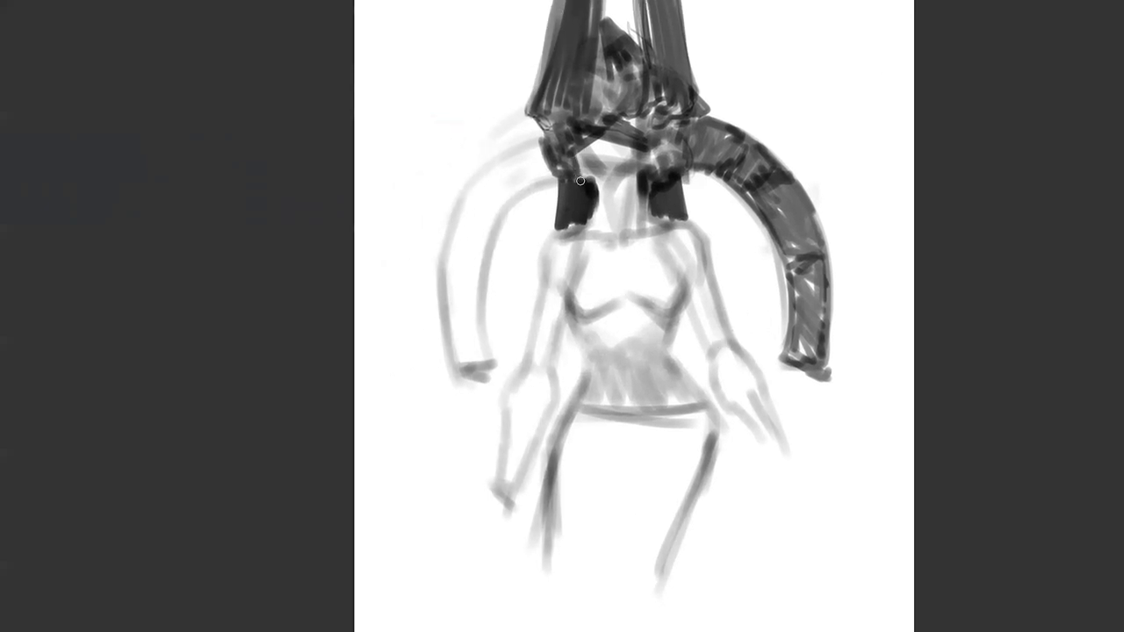
{"action": "mouse_move", "coordinate": [592, 185]}
{"action": "left_mouse_down"}
{"action": "mouse_move", "coordinate": [586, 174]}
{"action": "mouse_move", "coordinate": [610, 187]}
{"action": "mouse_move", "coordinate": [602, 174]}
{"action": "mouse_move", "coordinate": [630, 166]}
{"action": "mouse_move", "coordinate": [615, 188]}
{"action": "mouse_move", "coordinate": [632, 204]}
{"action": "left_mouse_up"}
{"action": "left_click_drag", "start_coordinate": [596, 132], "coordinate": [581, 165]}
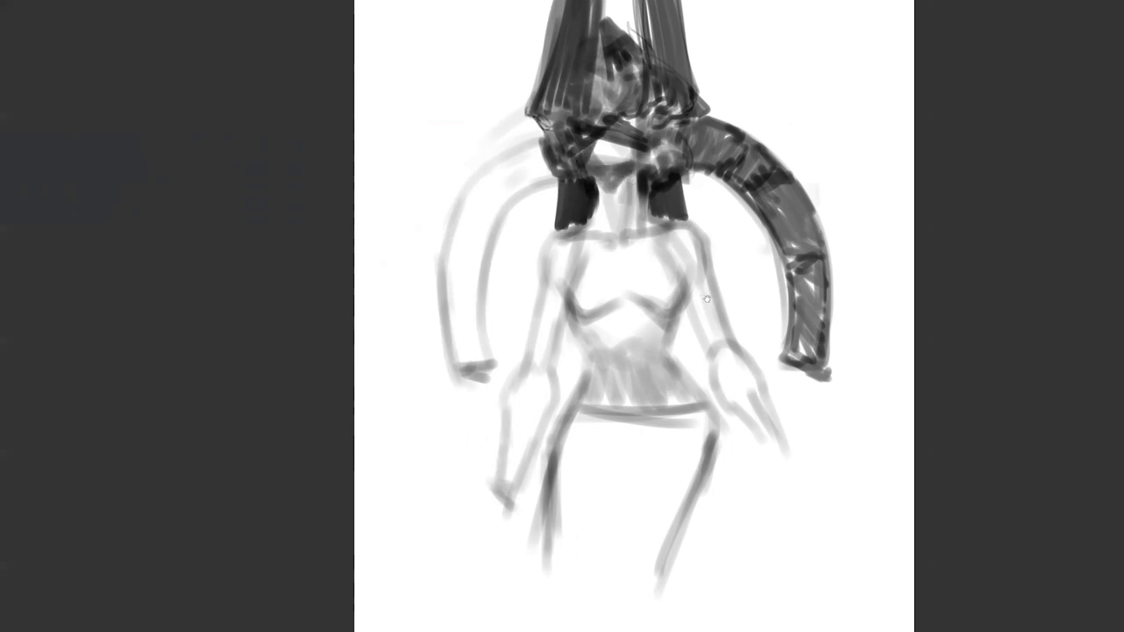
{"action": "left_click_drag", "start_coordinate": [703, 316], "coordinate": [712, 352]}
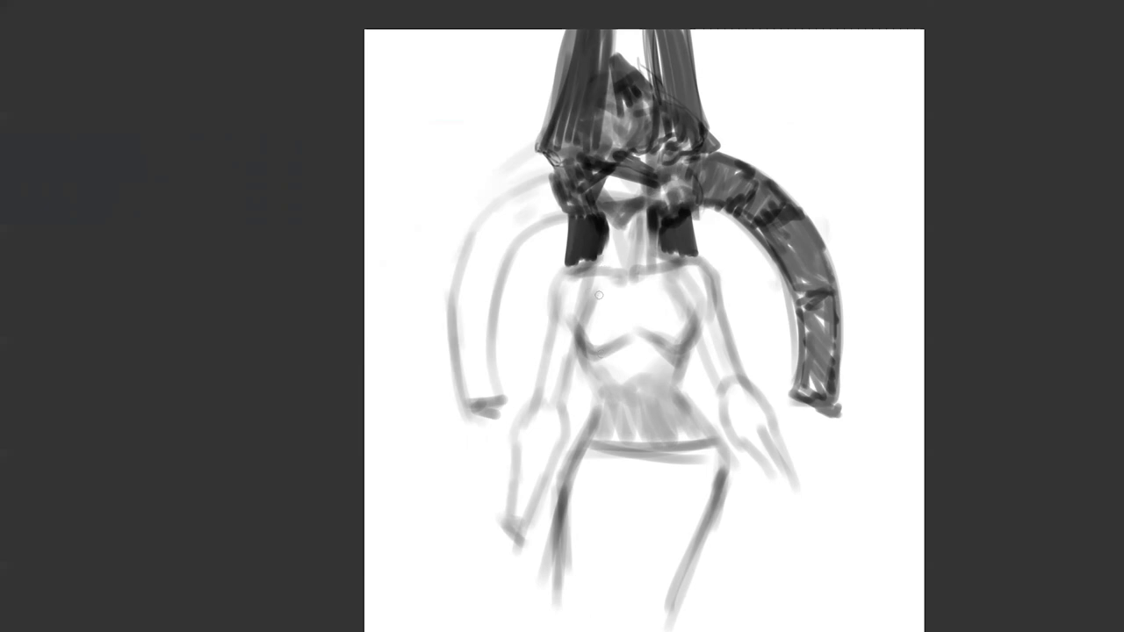
{"action": "left_click_drag", "start_coordinate": [642, 395], "coordinate": [624, 373]}
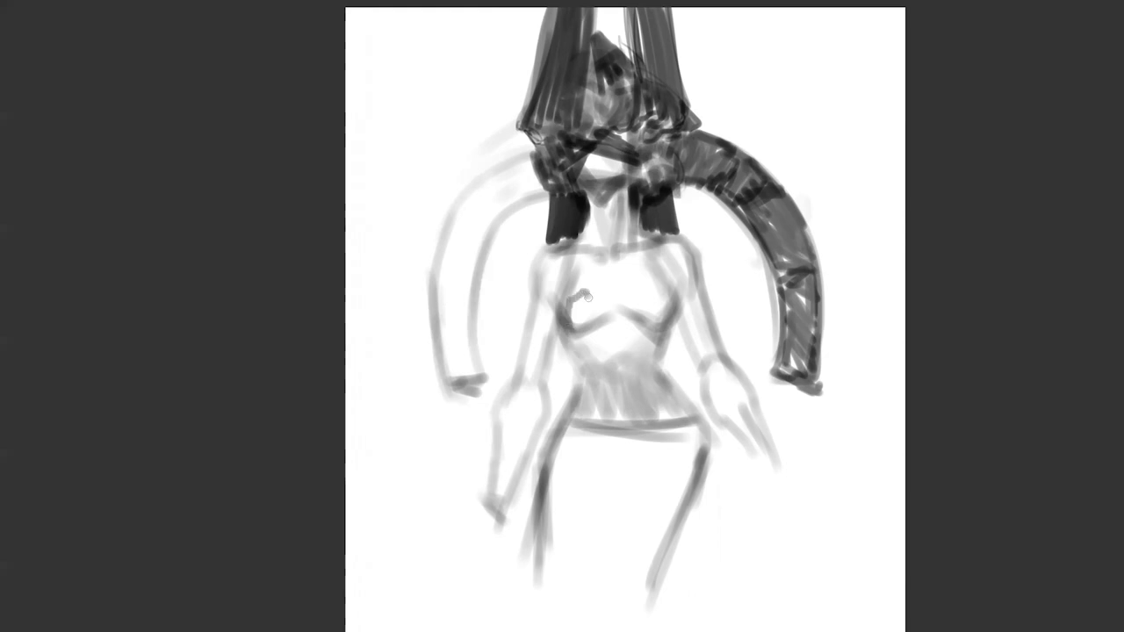
{"action": "key", "text": "ctrl+z"}
{"action": "mouse_move", "coordinate": [569, 302]}
{"action": "left_mouse_down"}
{"action": "mouse_move", "coordinate": [593, 295]}
{"action": "mouse_move", "coordinate": [597, 323]}
{"action": "mouse_move", "coordinate": [640, 323]}
{"action": "left_mouse_up"}
{"action": "key", "text": "ctrl+z"}
{"action": "key", "text": "ctrl+z"}
Paint two dark tapering bands running from the neck over the bust down to the waistband.
{"action": "left_click_drag", "start_coordinate": [569, 298], "coordinate": [604, 414]}
{"action": "left_click_drag", "start_coordinate": [576, 293], "coordinate": [611, 430]}
{"action": "mouse_move", "coordinate": [605, 406]}
{"action": "left_mouse_down"}
{"action": "mouse_move", "coordinate": [573, 293]}
{"action": "mouse_move", "coordinate": [590, 223]}
{"action": "left_mouse_up"}
{"action": "mouse_move", "coordinate": [590, 223]}
{"action": "left_mouse_down"}
{"action": "mouse_move", "coordinate": [576, 293]}
{"action": "mouse_move", "coordinate": [583, 328]}
{"action": "mouse_move", "coordinate": [569, 308]}
{"action": "mouse_move", "coordinate": [572, 237]}
{"action": "mouse_move", "coordinate": [563, 303]}
{"action": "mouse_move", "coordinate": [569, 323]}
{"action": "mouse_move", "coordinate": [565, 293]}
{"action": "mouse_move", "coordinate": [593, 365]}
{"action": "left_mouse_up"}
{"action": "left_click_drag", "start_coordinate": [576, 318], "coordinate": [593, 369]}
{"action": "left_click_drag", "start_coordinate": [583, 330], "coordinate": [611, 428]}
{"action": "mouse_move", "coordinate": [635, 221]}
{"action": "left_mouse_down"}
{"action": "mouse_move", "coordinate": [660, 289]}
{"action": "mouse_move", "coordinate": [647, 416]}
{"action": "left_mouse_up"}
{"action": "mouse_move", "coordinate": [650, 323]}
{"action": "left_mouse_down"}
{"action": "mouse_move", "coordinate": [645, 419]}
{"action": "mouse_move", "coordinate": [658, 337]}
{"action": "left_mouse_up"}
{"action": "mouse_move", "coordinate": [674, 293]}
{"action": "left_mouse_down"}
{"action": "mouse_move", "coordinate": [660, 336]}
{"action": "mouse_move", "coordinate": [654, 247]}
{"action": "mouse_move", "coordinate": [669, 294]}
{"action": "left_mouse_up"}
{"action": "mouse_move", "coordinate": [648, 246]}
{"action": "left_mouse_down"}
{"action": "mouse_move", "coordinate": [657, 310]}
{"action": "mouse_move", "coordinate": [669, 298]}
{"action": "mouse_move", "coordinate": [649, 337]}
{"action": "mouse_move", "coordinate": [654, 441]}
{"action": "left_mouse_up"}
Darken the waist contours on both sides and shade the chest between the two bands light grey.
{"action": "left_click_drag", "start_coordinate": [557, 316], "coordinate": [580, 369]}
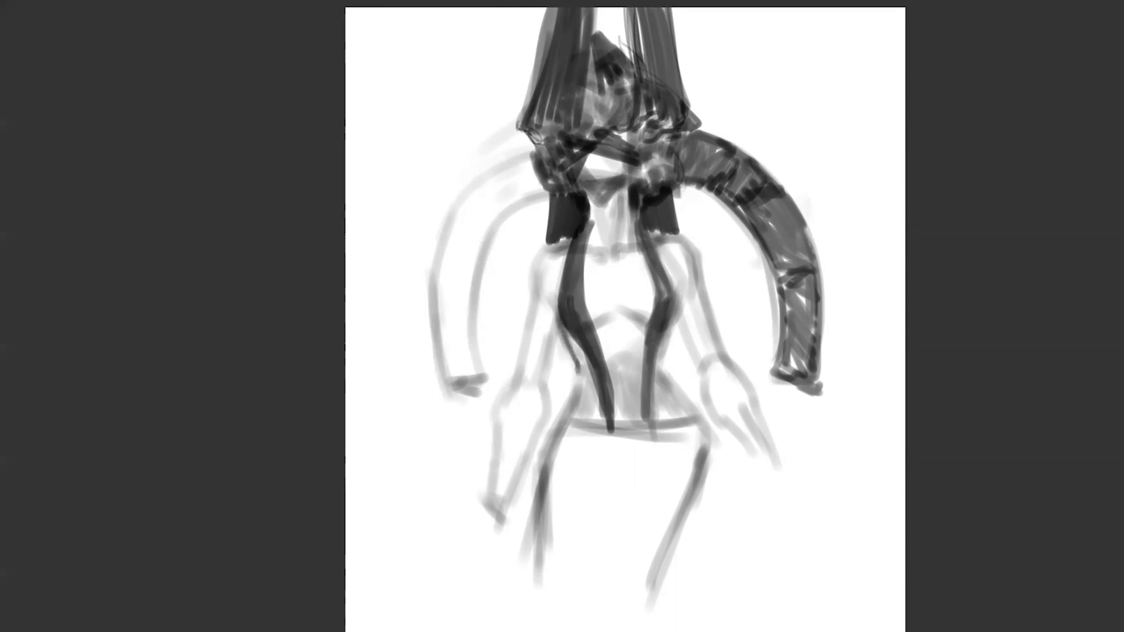
{"action": "left_click_drag", "start_coordinate": [573, 384], "coordinate": [562, 420]}
{"action": "left_click_drag", "start_coordinate": [664, 361], "coordinate": [665, 337]}
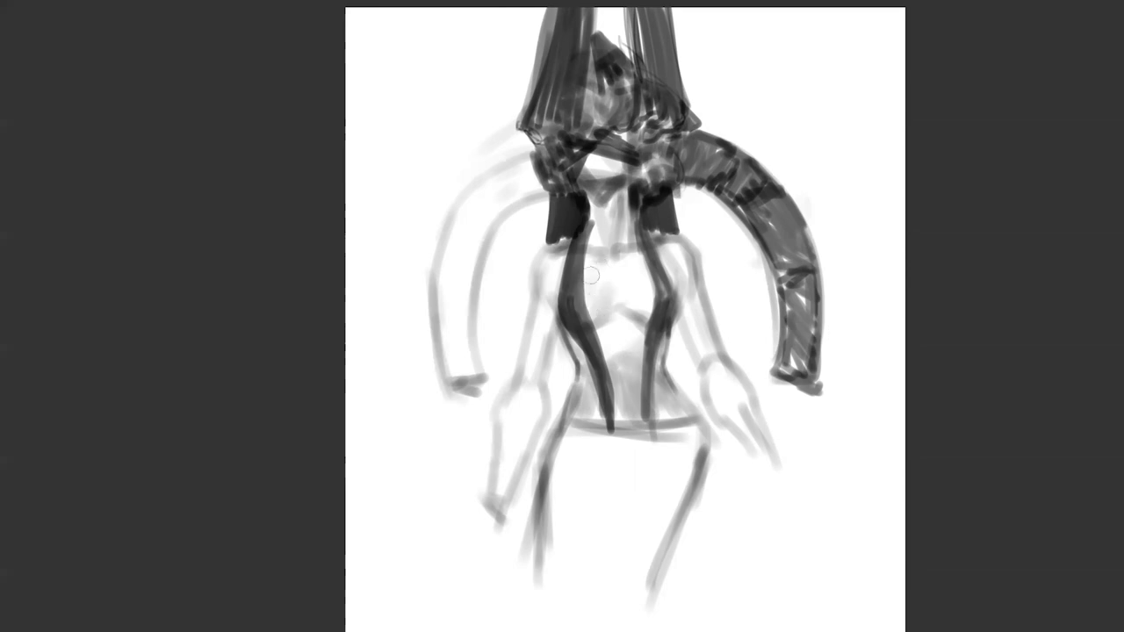
{"action": "mouse_move", "coordinate": [619, 267]}
{"action": "left_mouse_down"}
{"action": "mouse_move", "coordinate": [654, 307]}
{"action": "mouse_move", "coordinate": [619, 354]}
{"action": "mouse_move", "coordinate": [604, 326]}
{"action": "left_mouse_up"}
{"action": "left_click_drag", "start_coordinate": [557, 464], "coordinate": [578, 363]}
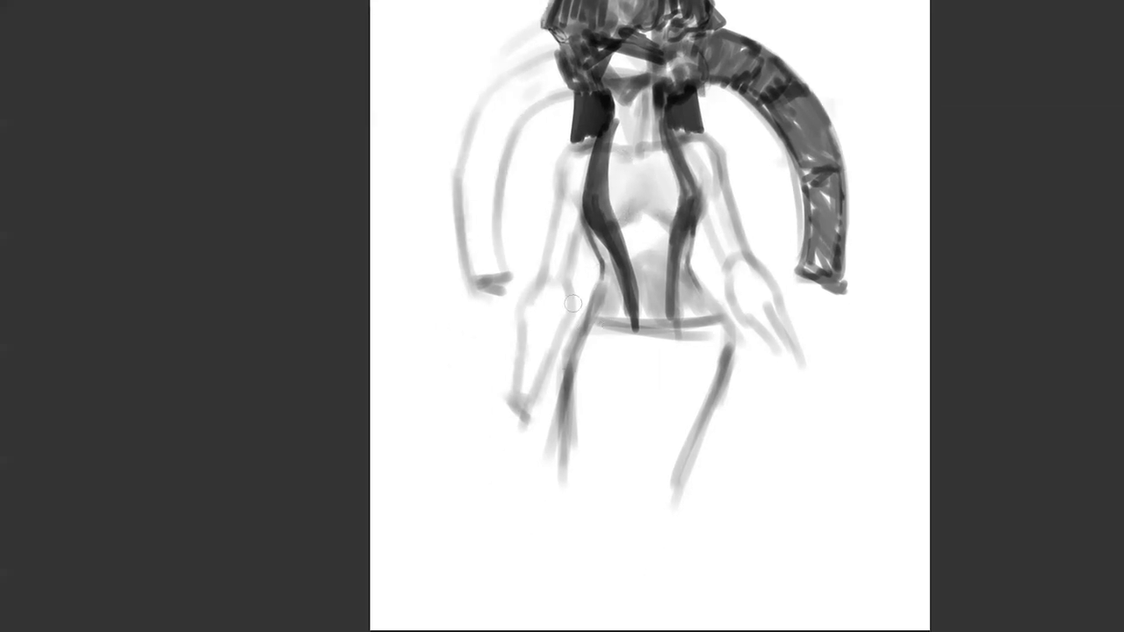
Erase the lowered forearms and sketch bent arms reaching outward with open hands beneath both horn tips.
{"action": "mouse_move", "coordinate": [524, 272]}
{"action": "left_mouse_down"}
{"action": "mouse_move", "coordinate": [559, 309]}
{"action": "mouse_move", "coordinate": [566, 293]}
{"action": "mouse_move", "coordinate": [525, 340]}
{"action": "mouse_move", "coordinate": [571, 293]}
{"action": "mouse_move", "coordinate": [531, 366]}
{"action": "left_mouse_up"}
{"action": "key", "text": "m"}
{"action": "left_click_drag", "start_coordinate": [727, 314], "coordinate": [596, 404]}
{"action": "mouse_move", "coordinate": [453, 387]}
{"action": "left_mouse_down"}
{"action": "mouse_move", "coordinate": [487, 403]}
{"action": "mouse_move", "coordinate": [436, 417]}
{"action": "left_mouse_up"}
{"action": "mouse_move", "coordinate": [481, 345]}
{"action": "left_mouse_down"}
{"action": "mouse_move", "coordinate": [458, 359]}
{"action": "mouse_move", "coordinate": [469, 349]}
{"action": "mouse_move", "coordinate": [391, 391]}
{"action": "mouse_move", "coordinate": [493, 369]}
{"action": "left_mouse_up"}
{"action": "mouse_move", "coordinate": [644, 361]}
{"action": "left_mouse_down"}
{"action": "mouse_move", "coordinate": [660, 390]}
{"action": "mouse_move", "coordinate": [690, 358]}
{"action": "mouse_move", "coordinate": [650, 369]}
{"action": "mouse_move", "coordinate": [738, 388]}
{"action": "mouse_move", "coordinate": [764, 382]}
{"action": "mouse_move", "coordinate": [756, 397]}
{"action": "mouse_move", "coordinate": [816, 368]}
{"action": "left_mouse_up"}
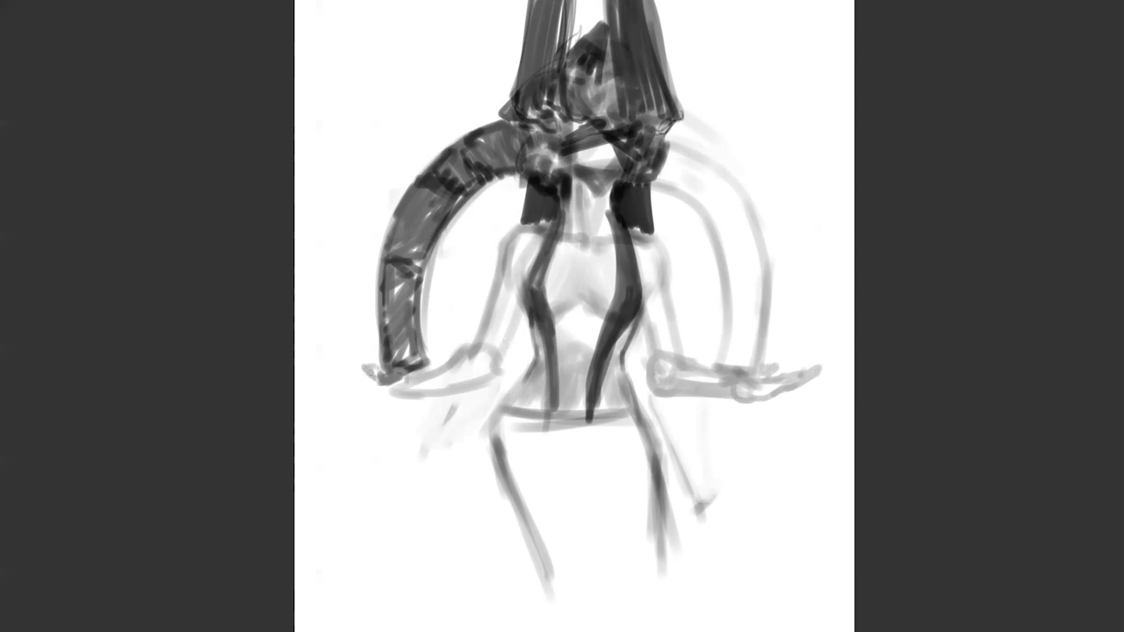
Draw the raised fingers and palm edge of the hand under the filled horn, and flip the canvas horizontally.
{"action": "left_click_drag", "start_coordinate": [352, 360], "coordinate": [376, 393]}
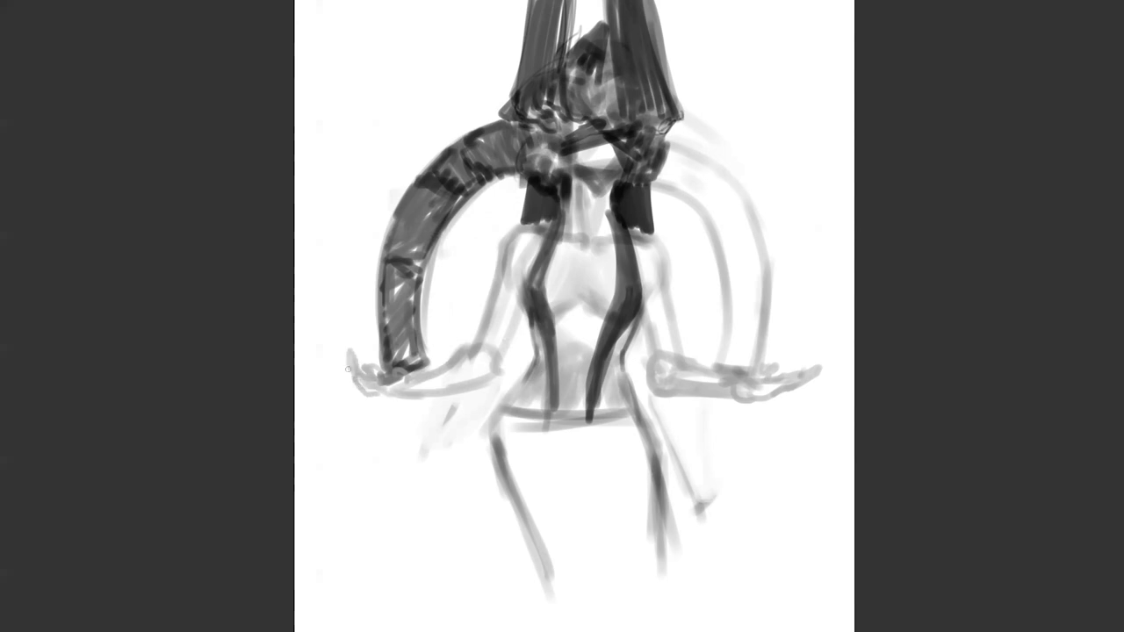
{"action": "mouse_move", "coordinate": [354, 386]}
{"action": "left_mouse_down"}
{"action": "mouse_move", "coordinate": [385, 402]}
{"action": "mouse_move", "coordinate": [402, 396]}
{"action": "mouse_move", "coordinate": [389, 398]}
{"action": "left_mouse_up"}
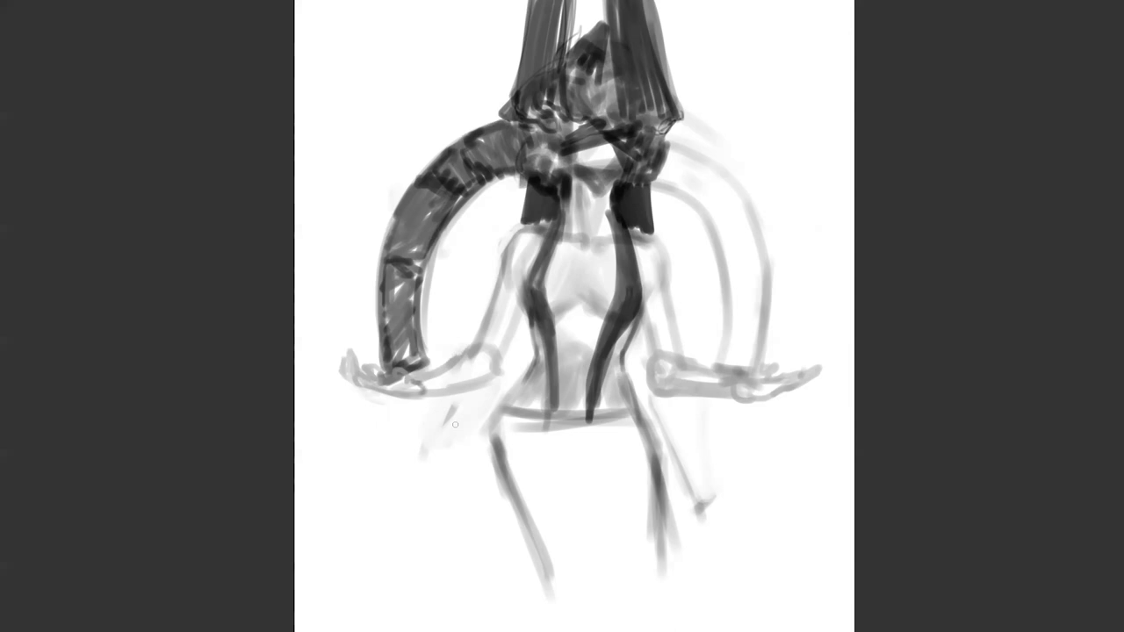
{"action": "key", "text": "m"}
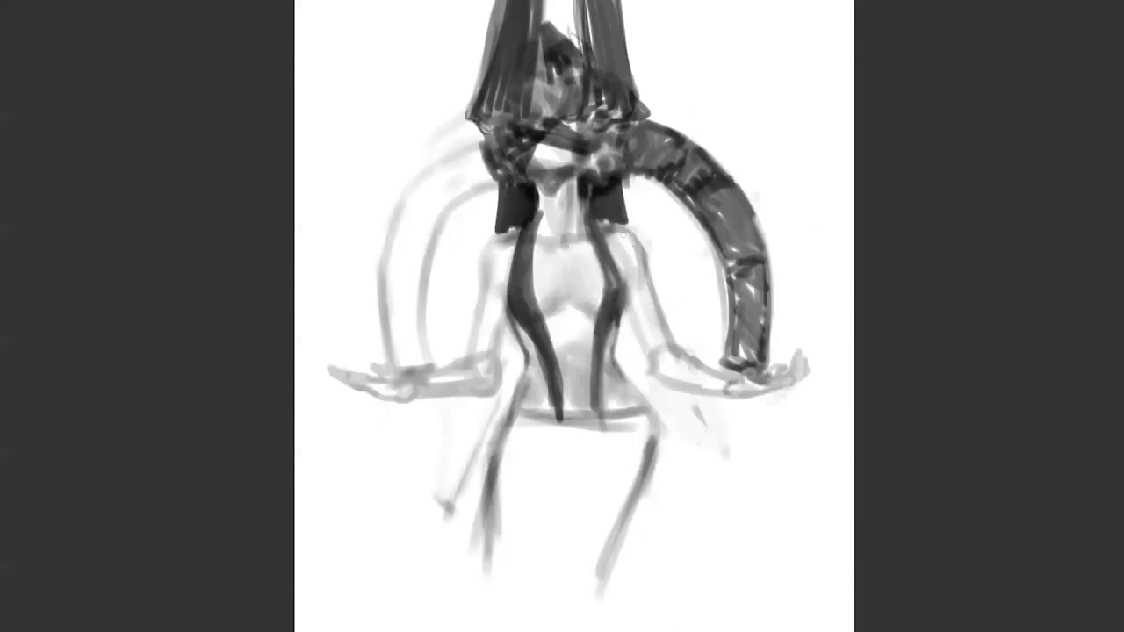
Fill the outlined horn with dark grey from the hair down to the hand, adding darker ridge bands across it.
{"action": "mouse_move", "coordinate": [488, 148]}
{"action": "left_mouse_down"}
{"action": "mouse_move", "coordinate": [489, 182]}
{"action": "mouse_move", "coordinate": [474, 188]}
{"action": "mouse_move", "coordinate": [441, 152]}
{"action": "mouse_move", "coordinate": [462, 147]}
{"action": "mouse_move", "coordinate": [411, 188]}
{"action": "mouse_move", "coordinate": [471, 184]}
{"action": "mouse_move", "coordinate": [435, 220]}
{"action": "mouse_move", "coordinate": [453, 168]}
{"action": "mouse_move", "coordinate": [433, 187]}
{"action": "mouse_move", "coordinate": [437, 202]}
{"action": "mouse_move", "coordinate": [418, 188]}
{"action": "mouse_move", "coordinate": [391, 233]}
{"action": "mouse_move", "coordinate": [433, 216]}
{"action": "mouse_move", "coordinate": [395, 230]}
{"action": "mouse_move", "coordinate": [393, 249]}
{"action": "left_mouse_up"}
{"action": "left_click_drag", "start_coordinate": [438, 220], "coordinate": [416, 258]}
{"action": "left_click_drag", "start_coordinate": [396, 220], "coordinate": [385, 272]}
{"action": "mouse_move", "coordinate": [421, 239]}
{"action": "left_mouse_down"}
{"action": "mouse_move", "coordinate": [383, 269]}
{"action": "mouse_move", "coordinate": [411, 262]}
{"action": "left_mouse_up"}
{"action": "left_click_drag", "start_coordinate": [414, 261], "coordinate": [420, 343]}
{"action": "mouse_move", "coordinate": [425, 275]}
{"action": "left_mouse_down"}
{"action": "mouse_move", "coordinate": [381, 277]}
{"action": "mouse_move", "coordinate": [420, 314]}
{"action": "left_mouse_up"}
{"action": "left_click_drag", "start_coordinate": [427, 227], "coordinate": [431, 314]}
{"action": "key", "text": "ctrl+z"}
{"action": "left_click_drag", "start_coordinate": [410, 277], "coordinate": [411, 334]}
{"action": "mouse_move", "coordinate": [401, 276]}
{"action": "left_mouse_down"}
{"action": "mouse_move", "coordinate": [391, 335]}
{"action": "mouse_move", "coordinate": [397, 350]}
{"action": "mouse_move", "coordinate": [413, 324]}
{"action": "mouse_move", "coordinate": [411, 355]}
{"action": "left_mouse_up"}
{"action": "mouse_move", "coordinate": [406, 351]}
{"action": "left_mouse_down"}
{"action": "mouse_move", "coordinate": [390, 344]}
{"action": "mouse_move", "coordinate": [400, 367]}
{"action": "mouse_move", "coordinate": [389, 338]}
{"action": "mouse_move", "coordinate": [422, 371]}
{"action": "mouse_move", "coordinate": [416, 328]}
{"action": "mouse_move", "coordinate": [423, 367]}
{"action": "left_mouse_up"}
{"action": "left_click_drag", "start_coordinate": [421, 304], "coordinate": [429, 353]}
{"action": "key", "text": "ctrl+z"}
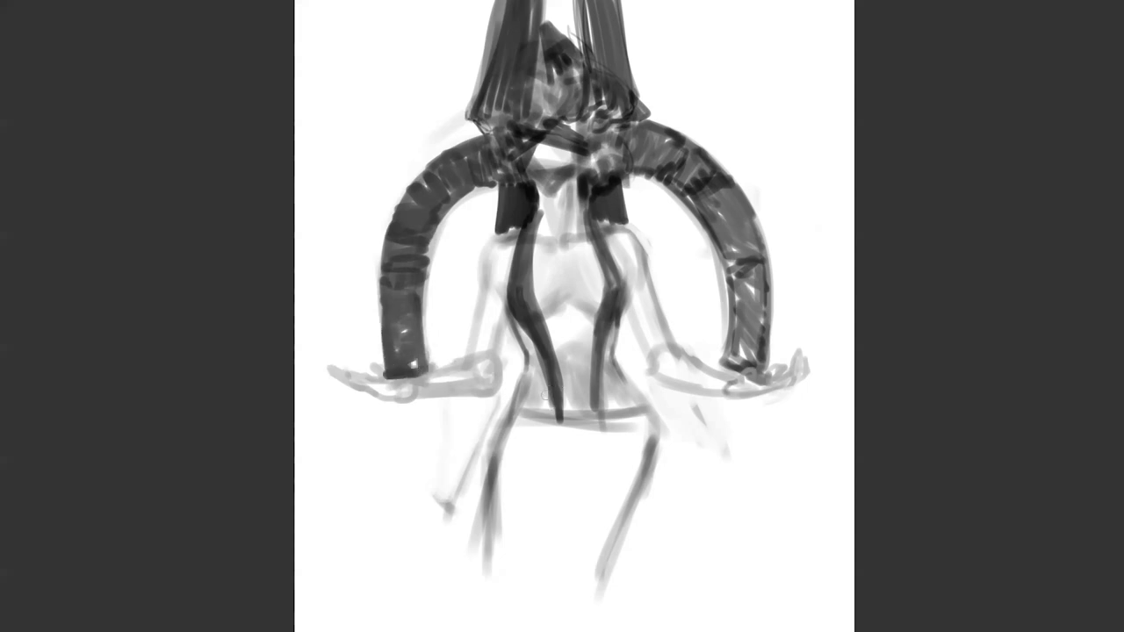
Flip the canvas horizontally and darken the base of the lighter, unevenly filled horn where it meets the hair.
{"action": "key", "text": "ctrl+h"}
{"action": "mouse_move", "coordinate": [481, 156]}
{"action": "left_mouse_down"}
{"action": "mouse_move", "coordinate": [453, 190]}
{"action": "mouse_move", "coordinate": [509, 166]}
{"action": "mouse_move", "coordinate": [504, 137]}
{"action": "mouse_move", "coordinate": [474, 143]}
{"action": "mouse_move", "coordinate": [493, 130]}
{"action": "mouse_move", "coordinate": [503, 136]}
{"action": "mouse_move", "coordinate": [477, 170]}
{"action": "mouse_move", "coordinate": [483, 138]}
{"action": "mouse_move", "coordinate": [505, 150]}
{"action": "mouse_move", "coordinate": [528, 140]}
{"action": "mouse_move", "coordinate": [529, 157]}
{"action": "mouse_move", "coordinate": [547, 135]}
{"action": "mouse_move", "coordinate": [550, 169]}
{"action": "mouse_move", "coordinate": [562, 163]}
{"action": "mouse_move", "coordinate": [558, 142]}
{"action": "mouse_move", "coordinate": [562, 168]}
{"action": "mouse_move", "coordinate": [544, 180]}
{"action": "mouse_move", "coordinate": [510, 173]}
{"action": "mouse_move", "coordinate": [471, 148]}
{"action": "mouse_move", "coordinate": [540, 164]}
{"action": "mouse_move", "coordinate": [492, 147]}
{"action": "left_mouse_up"}
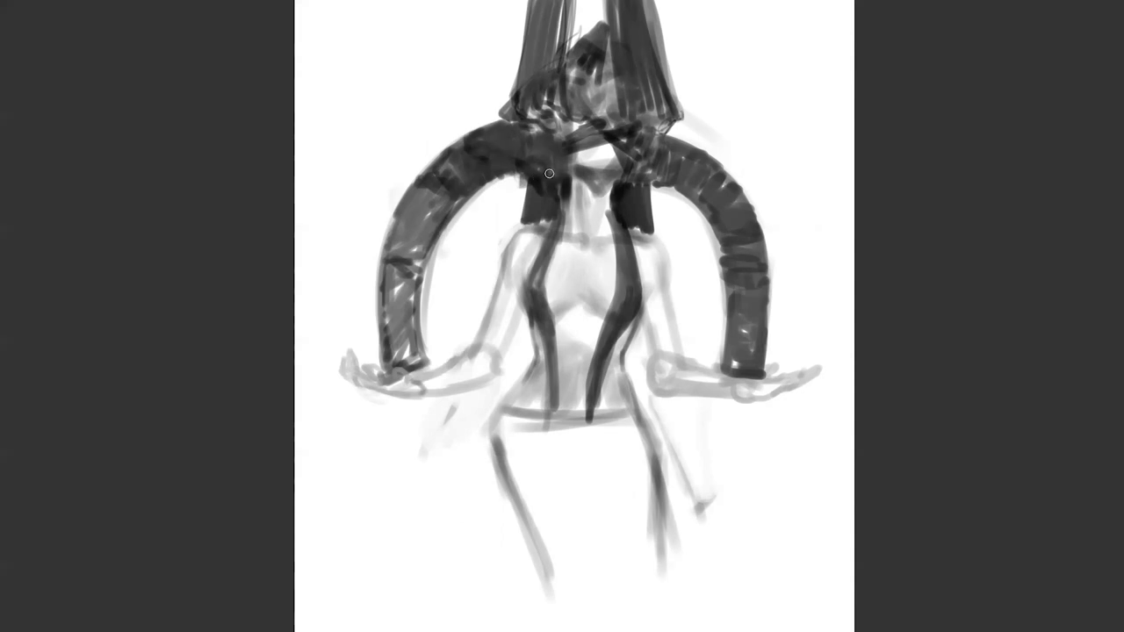
{"action": "mouse_move", "coordinate": [529, 155]}
{"action": "left_mouse_down"}
{"action": "mouse_move", "coordinate": [560, 169]}
{"action": "mouse_move", "coordinate": [539, 143]}
{"action": "mouse_move", "coordinate": [500, 149]}
{"action": "mouse_move", "coordinate": [539, 145]}
{"action": "left_mouse_up"}
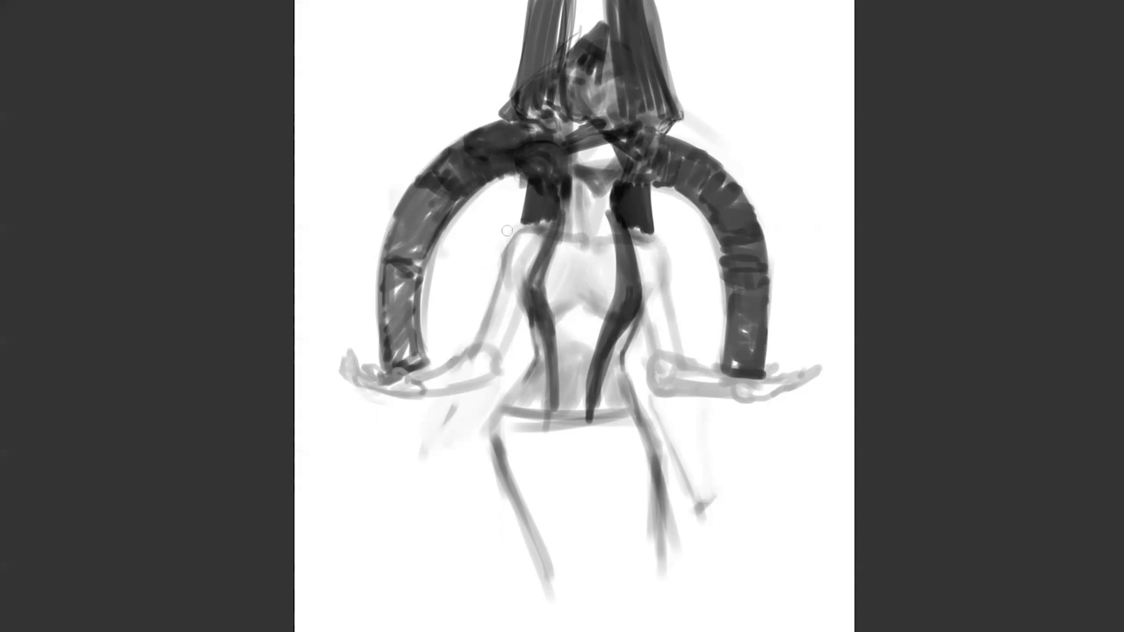
Shade the arm beside the uneven horn light grey and erase the leftover forearm lines below the opposite hand.
{"action": "mouse_move", "coordinate": [505, 283]}
{"action": "left_mouse_down"}
{"action": "mouse_move", "coordinate": [530, 239]}
{"action": "mouse_move", "coordinate": [490, 340]}
{"action": "mouse_move", "coordinate": [512, 301]}
{"action": "mouse_move", "coordinate": [500, 342]}
{"action": "mouse_move", "coordinate": [505, 325]}
{"action": "mouse_move", "coordinate": [434, 381]}
{"action": "mouse_move", "coordinate": [492, 369]}
{"action": "mouse_move", "coordinate": [458, 372]}
{"action": "mouse_move", "coordinate": [480, 365]}
{"action": "left_mouse_up"}
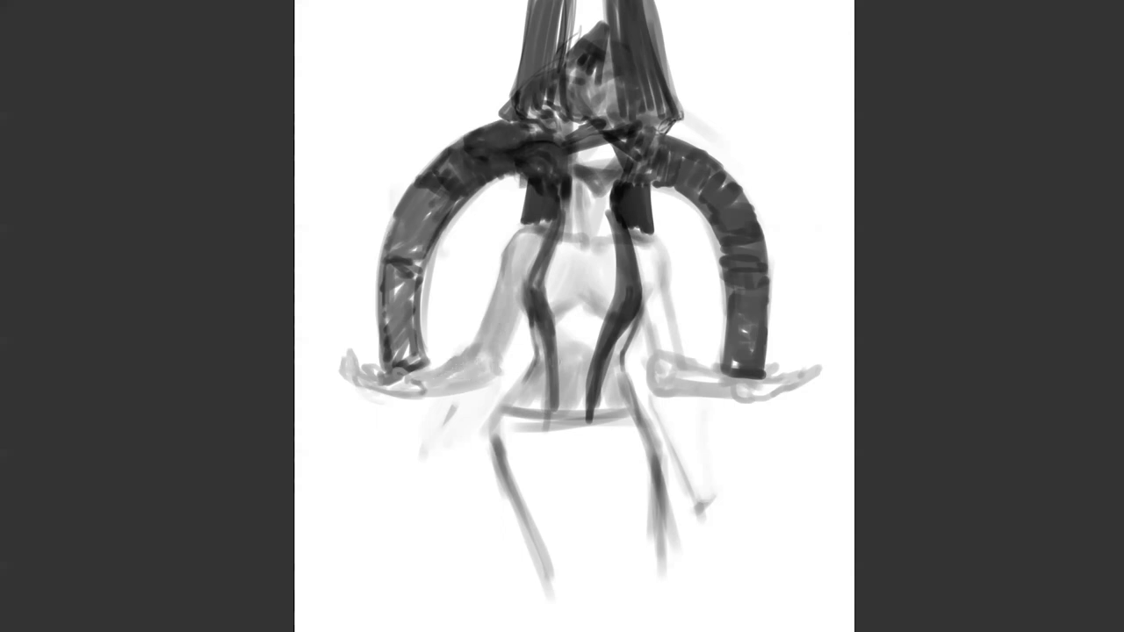
{"action": "mouse_move", "coordinate": [665, 362]}
{"action": "left_mouse_down"}
{"action": "mouse_move", "coordinate": [651, 301]}
{"action": "mouse_move", "coordinate": [650, 413]}
{"action": "left_mouse_up"}
{"action": "left_click_drag", "start_coordinate": [644, 356], "coordinate": [685, 492]}
{"action": "mouse_move", "coordinate": [671, 439]}
{"action": "left_mouse_down"}
{"action": "mouse_move", "coordinate": [703, 534]}
{"action": "mouse_move", "coordinate": [705, 511]}
{"action": "left_mouse_up"}
{"action": "left_click_drag", "start_coordinate": [706, 413], "coordinate": [709, 483]}
{"action": "left_click_drag", "start_coordinate": [653, 420], "coordinate": [710, 518]}
Paint dark cloth along both hips below the waistband as the start of a wrapped skirt.
{"action": "mouse_move", "coordinate": [502, 419]}
{"action": "left_mouse_down"}
{"action": "mouse_move", "coordinate": [510, 473]}
{"action": "mouse_move", "coordinate": [506, 421]}
{"action": "mouse_move", "coordinate": [527, 381]}
{"action": "mouse_move", "coordinate": [489, 425]}
{"action": "left_mouse_up"}
{"action": "left_click", "coordinate": [514, 374], "text": "alt"}
{"action": "left_click_drag", "start_coordinate": [512, 381], "coordinate": [489, 456]}
{"action": "left_click_drag", "start_coordinate": [500, 407], "coordinate": [495, 447]}
{"action": "left_click", "coordinate": [639, 383], "text": "alt"}
{"action": "left_click_drag", "start_coordinate": [633, 370], "coordinate": [675, 535]}
Build up the wrapped skirt with dark diagonal folds fanning from the hip and a lighter wrap across the opposite thigh.
{"action": "mouse_move", "coordinate": [535, 480]}
{"action": "left_mouse_down"}
{"action": "mouse_move", "coordinate": [543, 352]}
{"action": "mouse_move", "coordinate": [523, 303]}
{"action": "mouse_move", "coordinate": [537, 309]}
{"action": "mouse_move", "coordinate": [555, 293]}
{"action": "mouse_move", "coordinate": [520, 290]}
{"action": "mouse_move", "coordinate": [551, 288]}
{"action": "mouse_move", "coordinate": [509, 309]}
{"action": "mouse_move", "coordinate": [520, 295]}
{"action": "mouse_move", "coordinate": [585, 304]}
{"action": "left_mouse_up"}
{"action": "mouse_move", "coordinate": [562, 288]}
{"action": "left_mouse_down"}
{"action": "mouse_move", "coordinate": [653, 315]}
{"action": "mouse_move", "coordinate": [559, 302]}
{"action": "mouse_move", "coordinate": [527, 325]}
{"action": "mouse_move", "coordinate": [562, 303]}
{"action": "mouse_move", "coordinate": [594, 309]}
{"action": "mouse_move", "coordinate": [584, 303]}
{"action": "mouse_move", "coordinate": [527, 351]}
{"action": "mouse_move", "coordinate": [527, 371]}
{"action": "mouse_move", "coordinate": [587, 315]}
{"action": "mouse_move", "coordinate": [525, 386]}
{"action": "mouse_move", "coordinate": [590, 312]}
{"action": "mouse_move", "coordinate": [566, 383]}
{"action": "left_mouse_up"}
{"action": "mouse_move", "coordinate": [590, 323]}
{"action": "left_mouse_down"}
{"action": "mouse_move", "coordinate": [550, 425]}
{"action": "mouse_move", "coordinate": [611, 318]}
{"action": "mouse_move", "coordinate": [562, 437]}
{"action": "left_mouse_up"}
{"action": "left_click_drag", "start_coordinate": [590, 330], "coordinate": [561, 434]}
{"action": "mouse_move", "coordinate": [638, 316]}
{"action": "left_mouse_down"}
{"action": "mouse_move", "coordinate": [600, 333]}
{"action": "mouse_move", "coordinate": [655, 327]}
{"action": "mouse_move", "coordinate": [615, 349]}
{"action": "mouse_move", "coordinate": [660, 338]}
{"action": "mouse_move", "coordinate": [648, 386]}
{"action": "left_mouse_up"}
{"action": "left_click", "coordinate": [653, 383], "text": "alt"}
{"action": "left_click", "coordinate": [653, 390], "text": "alt"}
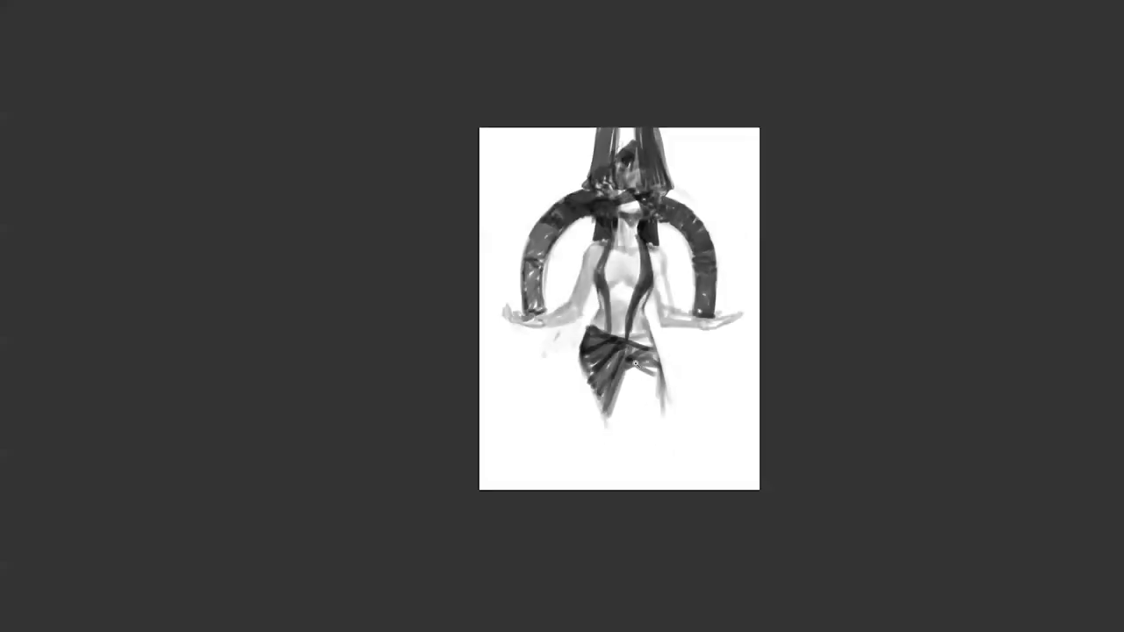
{"action": "left_click", "coordinate": [639, 392]}
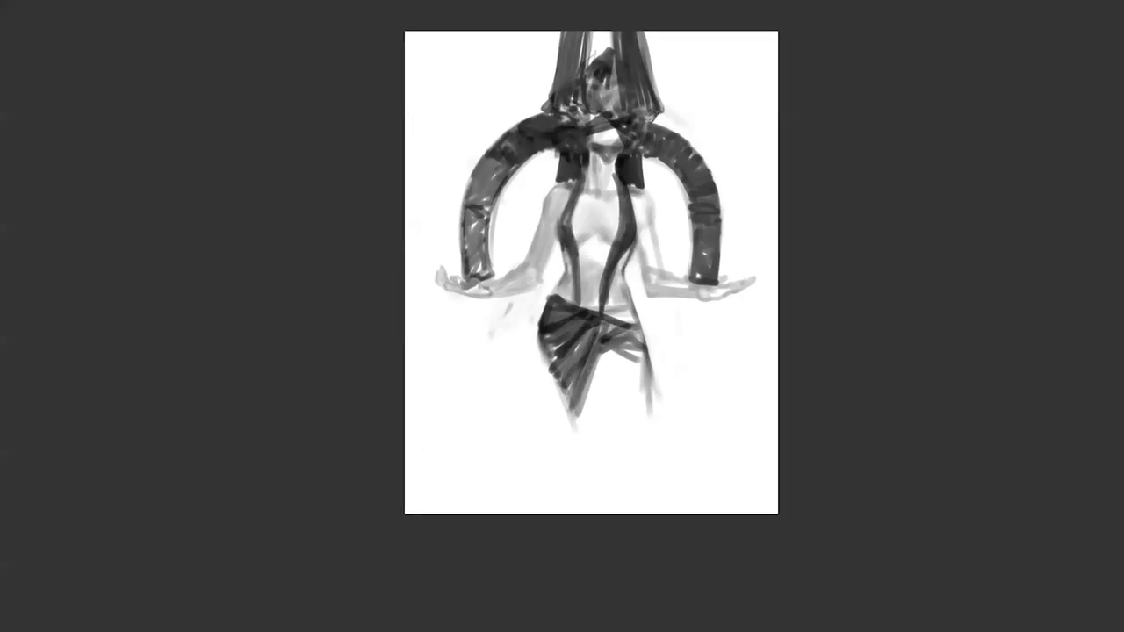
Extend the skirt's dark side down to a point, darken the waistband, and flip the canvas horizontally.
{"action": "mouse_move", "coordinate": [594, 375]}
{"action": "left_mouse_down"}
{"action": "mouse_move", "coordinate": [582, 423]}
{"action": "mouse_move", "coordinate": [591, 454]}
{"action": "left_mouse_up"}
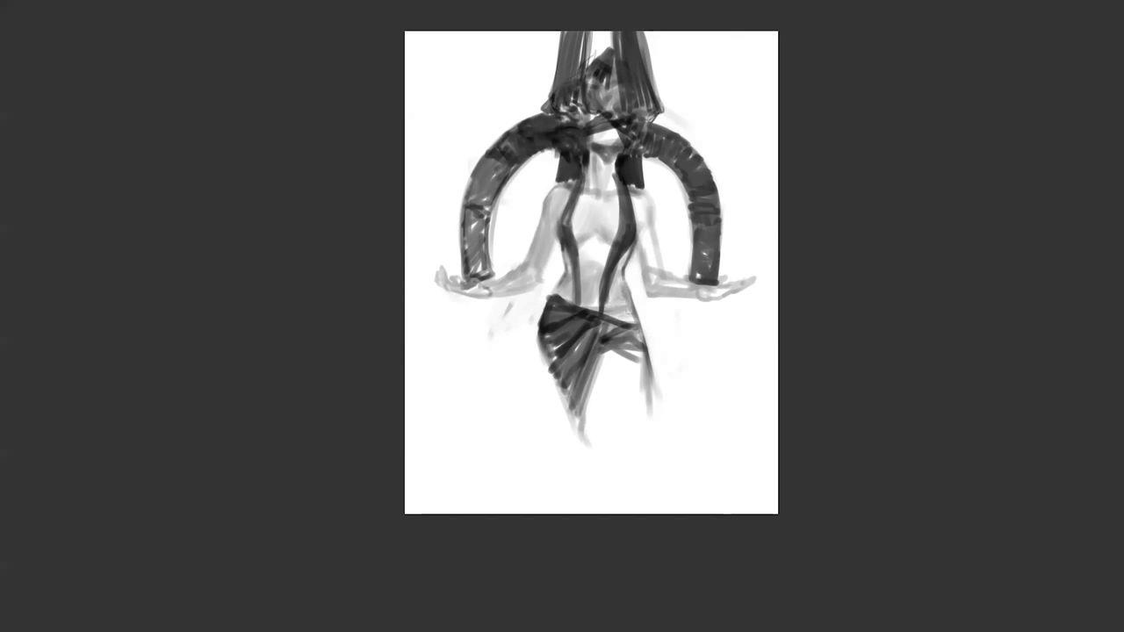
{"action": "left_click_drag", "start_coordinate": [607, 313], "coordinate": [639, 318]}
{"action": "mouse_move", "coordinate": [561, 313]}
{"action": "left_mouse_down"}
{"action": "mouse_move", "coordinate": [548, 351]}
{"action": "mouse_move", "coordinate": [562, 390]}
{"action": "mouse_move", "coordinate": [570, 377]}
{"action": "mouse_move", "coordinate": [568, 402]}
{"action": "mouse_move", "coordinate": [556, 356]}
{"action": "mouse_move", "coordinate": [569, 439]}
{"action": "left_mouse_up"}
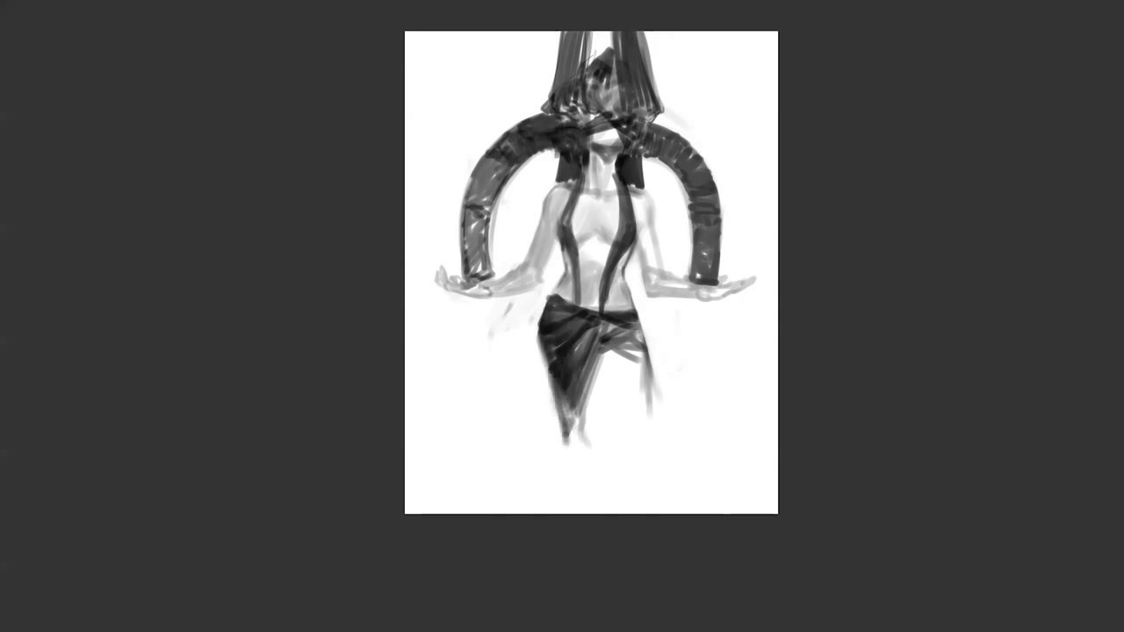
{"action": "key", "text": "ctrl+shift+h"}
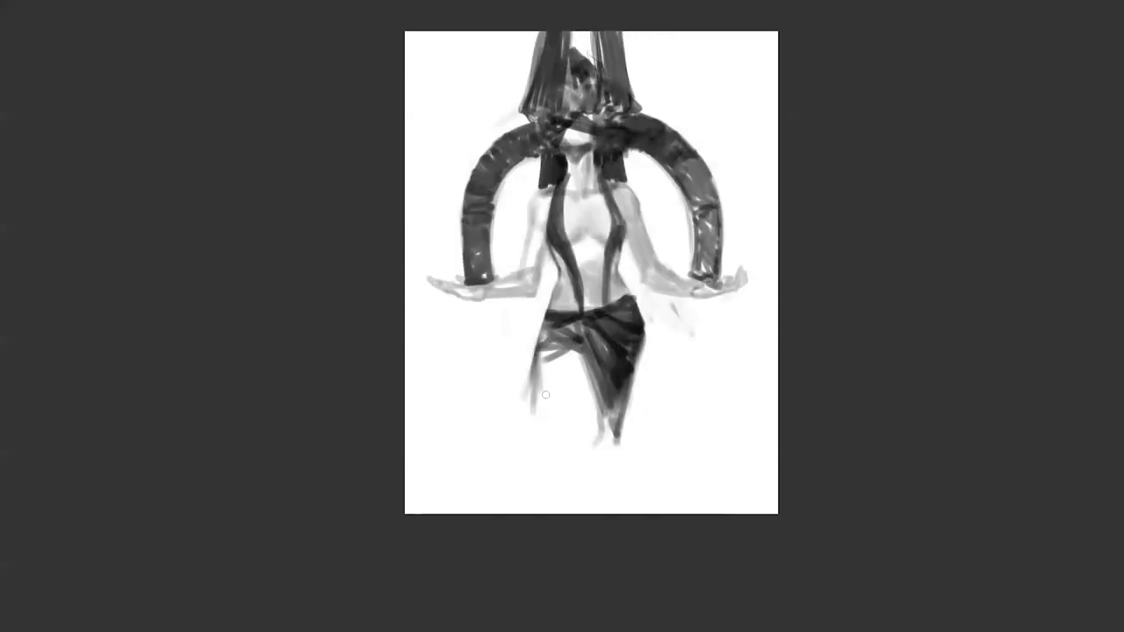
Shade the exposed thigh beside the skirt opening in light grey.
{"action": "left_click_drag", "start_coordinate": [544, 362], "coordinate": [546, 399]}
{"action": "left_click_drag", "start_coordinate": [542, 359], "coordinate": [549, 404]}
{"action": "mouse_move", "coordinate": [547, 362]}
{"action": "left_mouse_down"}
{"action": "mouse_move", "coordinate": [553, 407]}
{"action": "mouse_move", "coordinate": [580, 373]}
{"action": "mouse_move", "coordinate": [585, 386]}
{"action": "mouse_move", "coordinate": [549, 392]}
{"action": "mouse_move", "coordinate": [562, 427]}
{"action": "mouse_move", "coordinate": [552, 430]}
{"action": "mouse_move", "coordinate": [573, 430]}
{"action": "left_mouse_up"}
{"action": "left_click_drag", "start_coordinate": [583, 386], "coordinate": [566, 428]}
{"action": "mouse_move", "coordinate": [571, 364]}
{"action": "left_mouse_down"}
{"action": "mouse_move", "coordinate": [561, 421]}
{"action": "mouse_move", "coordinate": [570, 435]}
{"action": "left_mouse_up"}
Paint a long dark cloth panel hanging along the outer side of the exposed thigh.
{"action": "left_click_drag", "start_coordinate": [536, 362], "coordinate": [540, 442]}
{"action": "left_click_drag", "start_coordinate": [541, 383], "coordinate": [544, 420]}
{"action": "left_click_drag", "start_coordinate": [532, 354], "coordinate": [531, 428]}
{"action": "left_click_drag", "start_coordinate": [532, 374], "coordinate": [530, 485]}
{"action": "mouse_move", "coordinate": [538, 399]}
{"action": "left_mouse_down"}
{"action": "mouse_move", "coordinate": [534, 448]}
{"action": "mouse_move", "coordinate": [541, 427]}
{"action": "left_mouse_up"}
{"action": "left_click_drag", "start_coordinate": [533, 370], "coordinate": [536, 497]}
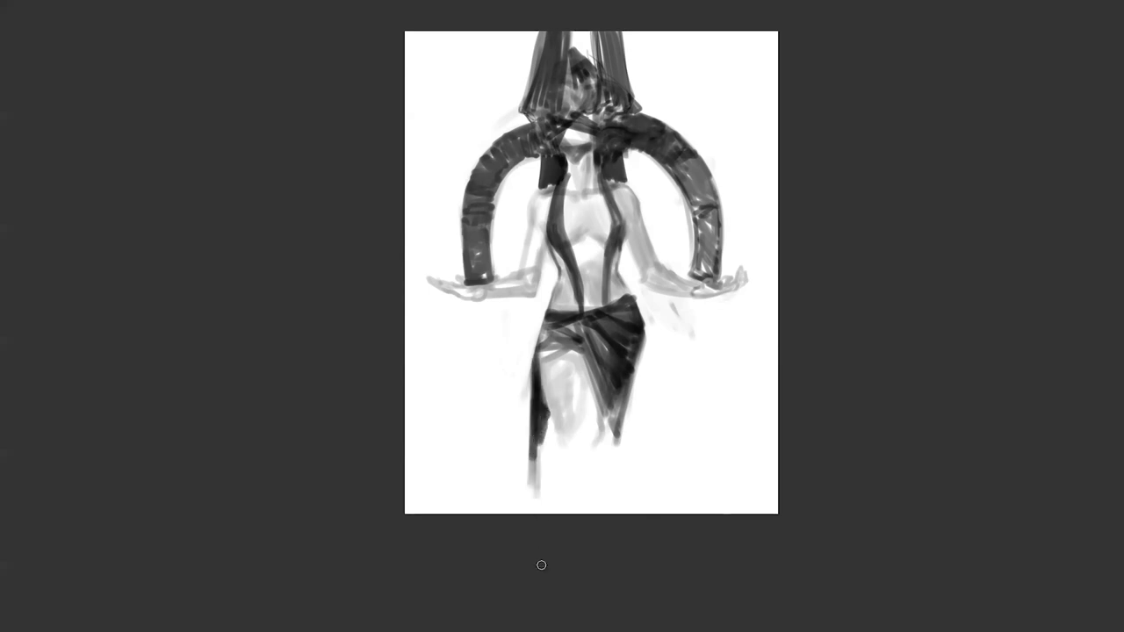
Flip the canvas horizontally and erase the stray marks beside the hips and skirt.
{"action": "key", "text": "ctrl+h"}
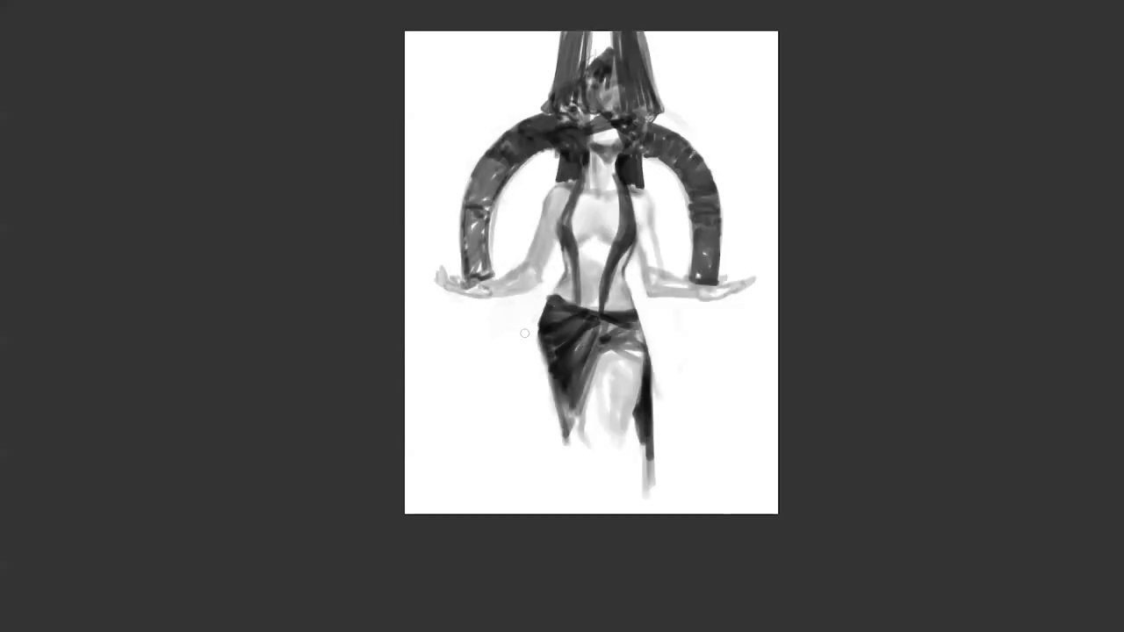
{"action": "left_click_drag", "start_coordinate": [658, 400], "coordinate": [659, 381]}
{"action": "mouse_move", "coordinate": [704, 342]}
{"action": "left_mouse_down"}
{"action": "mouse_move", "coordinate": [691, 414]}
{"action": "mouse_move", "coordinate": [689, 403]}
{"action": "left_mouse_up"}
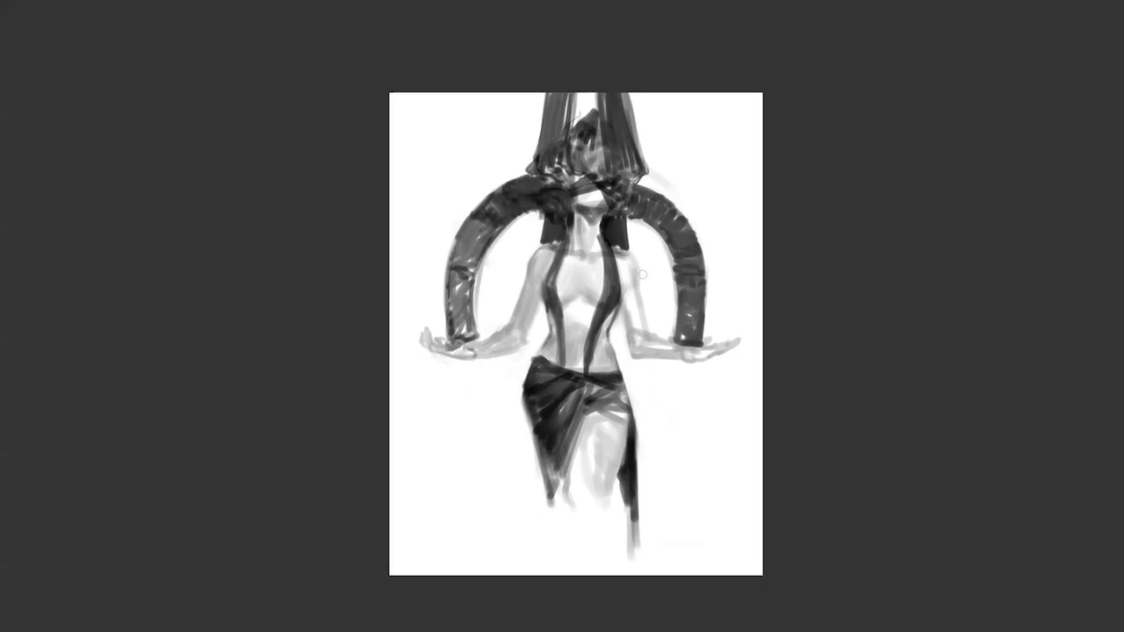
Darken the hair above the face and add a soft grey tuft beside the headdress.
{"action": "mouse_move", "coordinate": [573, 159]}
{"action": "left_mouse_down"}
{"action": "mouse_move", "coordinate": [597, 163]}
{"action": "mouse_move", "coordinate": [593, 129]}
{"action": "left_mouse_up"}
{"action": "mouse_move", "coordinate": [600, 176]}
{"action": "left_mouse_down"}
{"action": "mouse_move", "coordinate": [595, 166]}
{"action": "mouse_move", "coordinate": [578, 179]}
{"action": "mouse_move", "coordinate": [592, 180]}
{"action": "mouse_move", "coordinate": [574, 195]}
{"action": "mouse_move", "coordinate": [599, 200]}
{"action": "left_mouse_up"}
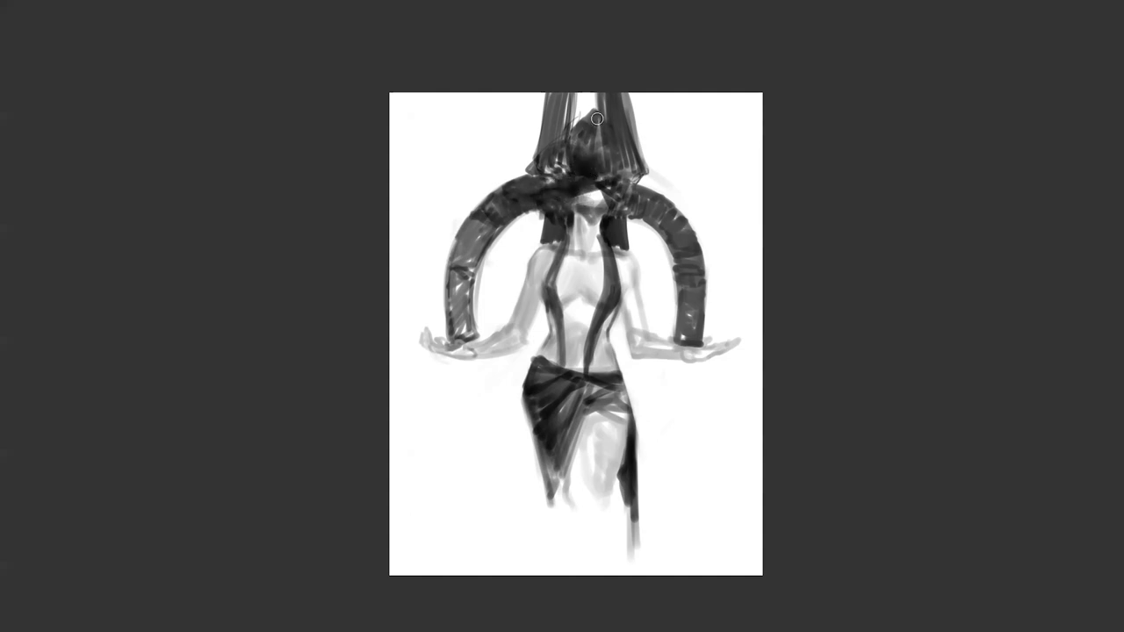
{"action": "mouse_move", "coordinate": [582, 123]}
{"action": "left_mouse_down"}
{"action": "mouse_move", "coordinate": [587, 106]}
{"action": "mouse_move", "coordinate": [579, 125]}
{"action": "left_mouse_up"}
{"action": "mouse_move", "coordinate": [531, 166]}
{"action": "left_mouse_down"}
{"action": "mouse_move", "coordinate": [530, 151]}
{"action": "mouse_move", "coordinate": [519, 172]}
{"action": "left_mouse_up"}
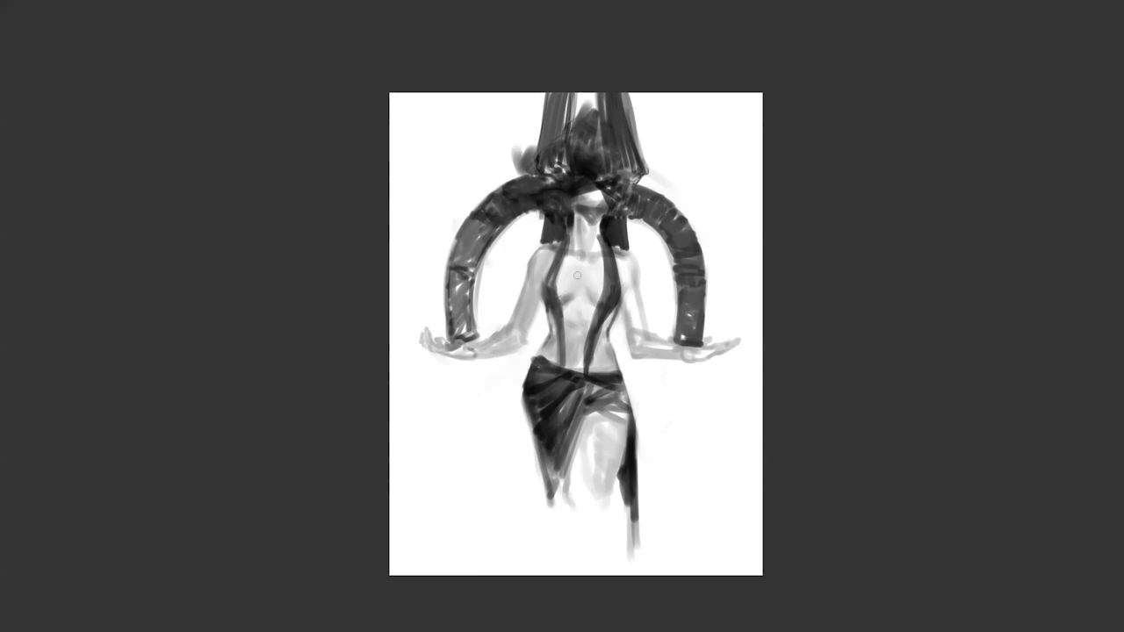
Paint thin crossed straps over the upper chest and darken the hair beside the neck, checking the figure mirrored.
{"action": "mouse_move", "coordinate": [552, 269]}
{"action": "left_mouse_down"}
{"action": "mouse_move", "coordinate": [547, 287]}
{"action": "mouse_move", "coordinate": [562, 250]}
{"action": "mouse_move", "coordinate": [609, 257]}
{"action": "mouse_move", "coordinate": [606, 279]}
{"action": "mouse_move", "coordinate": [604, 262]}
{"action": "mouse_move", "coordinate": [607, 273]}
{"action": "mouse_move", "coordinate": [558, 275]}
{"action": "mouse_move", "coordinate": [606, 266]}
{"action": "mouse_move", "coordinate": [606, 281]}
{"action": "left_mouse_up"}
{"action": "key", "text": "ctrl+z"}
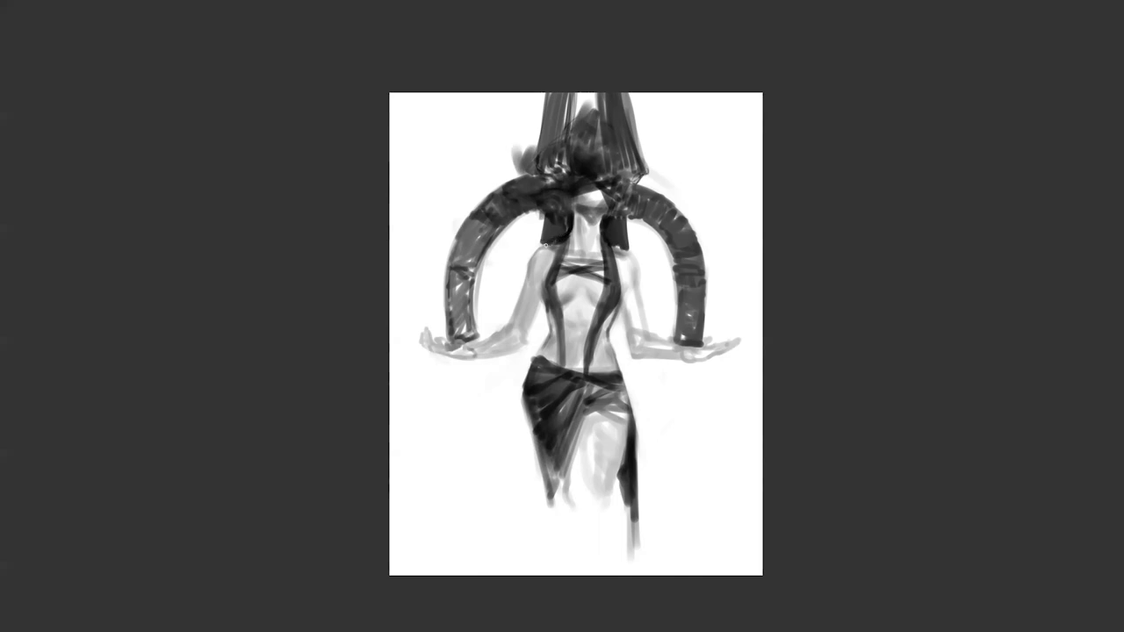
{"action": "left_click_drag", "start_coordinate": [547, 213], "coordinate": [544, 245]}
{"action": "left_click", "coordinate": [611, 354], "text": "alt"}
{"action": "key", "text": "ctrl+shift+h"}
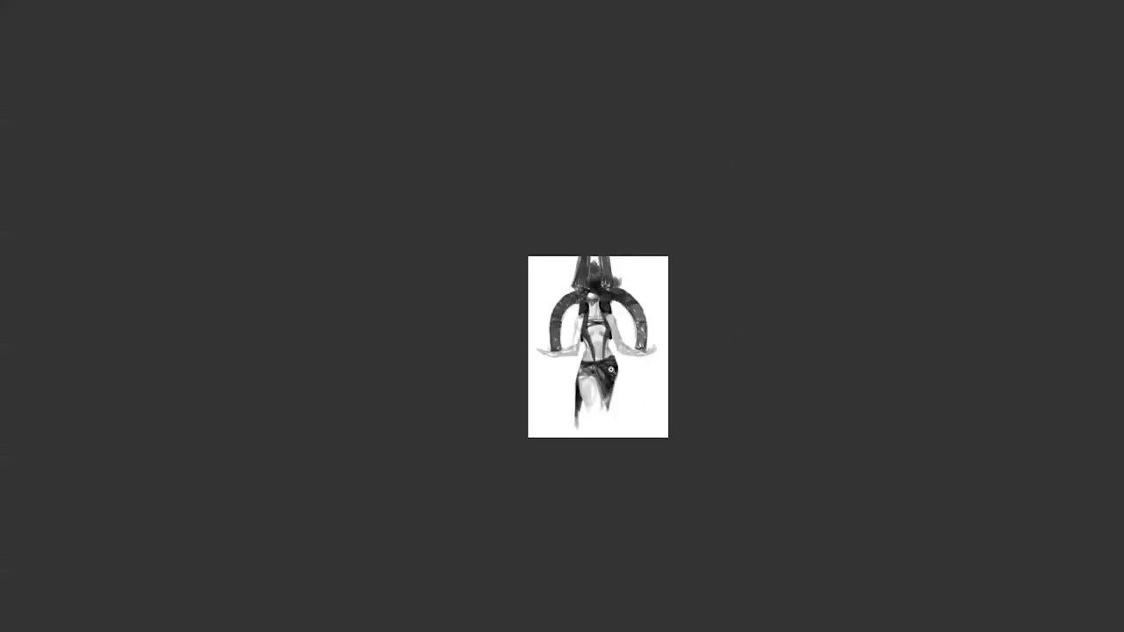
{"action": "left_click", "coordinate": [612, 361]}
{"action": "left_click", "coordinate": [612, 361]}
{"action": "left_click", "coordinate": [612, 361]}
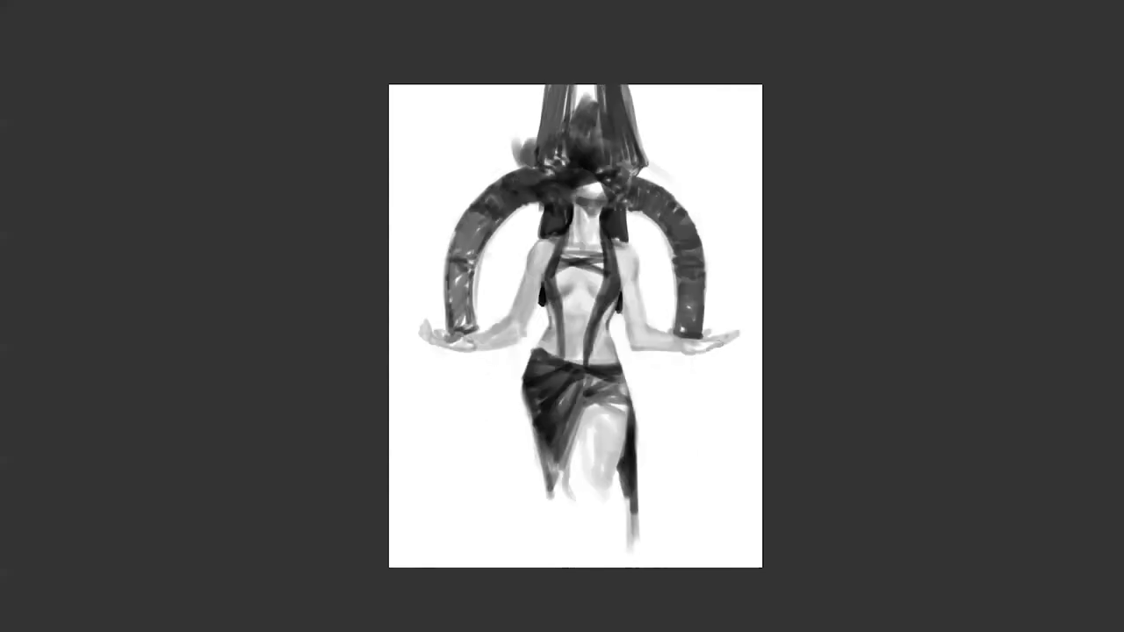
Shorten both outstretched hands and repaint their fingers curling up around the horn tips.
{"action": "left_click_drag", "start_coordinate": [714, 335], "coordinate": [696, 353]}
{"action": "left_click_drag", "start_coordinate": [730, 335], "coordinate": [689, 352]}
{"action": "mouse_move", "coordinate": [678, 351]}
{"action": "left_mouse_down"}
{"action": "mouse_move", "coordinate": [724, 340]}
{"action": "mouse_move", "coordinate": [700, 343]}
{"action": "mouse_move", "coordinate": [712, 329]}
{"action": "left_mouse_up"}
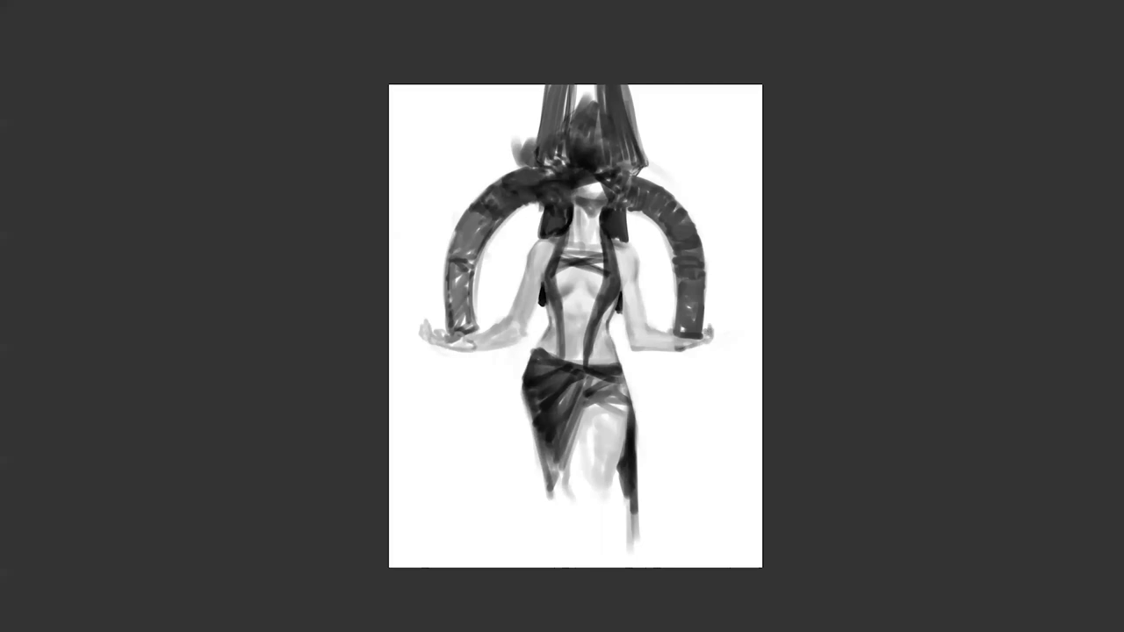
{"action": "mouse_move", "coordinate": [423, 345]}
{"action": "left_mouse_down"}
{"action": "mouse_move", "coordinate": [440, 318]}
{"action": "mouse_move", "coordinate": [446, 341]}
{"action": "mouse_move", "coordinate": [466, 341]}
{"action": "left_mouse_up"}
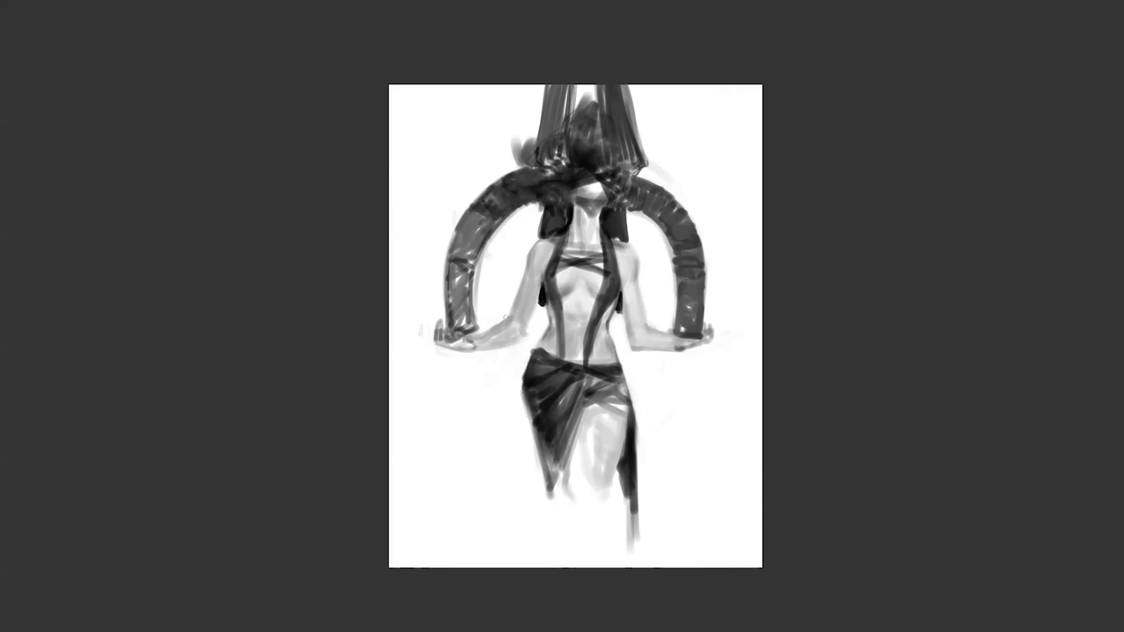
Darken the inner edge of the uneven horn and paint dark strips hanging from the wrist at its tip.
{"action": "left_click_drag", "start_coordinate": [487, 254], "coordinate": [481, 282]}
{"action": "mouse_move", "coordinate": [507, 217]}
{"action": "left_mouse_down"}
{"action": "mouse_move", "coordinate": [487, 246]}
{"action": "mouse_move", "coordinate": [479, 323]}
{"action": "mouse_move", "coordinate": [467, 334]}
{"action": "mouse_move", "coordinate": [479, 335]}
{"action": "mouse_move", "coordinate": [475, 353]}
{"action": "mouse_move", "coordinate": [460, 356]}
{"action": "mouse_move", "coordinate": [469, 401]}
{"action": "left_mouse_up"}
{"action": "mouse_move", "coordinate": [474, 332]}
{"action": "left_mouse_down"}
{"action": "mouse_move", "coordinate": [472, 393]}
{"action": "mouse_move", "coordinate": [469, 371]}
{"action": "left_mouse_up"}
{"action": "mouse_move", "coordinate": [474, 383]}
{"action": "left_mouse_down"}
{"action": "mouse_move", "coordinate": [477, 336]}
{"action": "mouse_move", "coordinate": [483, 386]}
{"action": "left_mouse_up"}
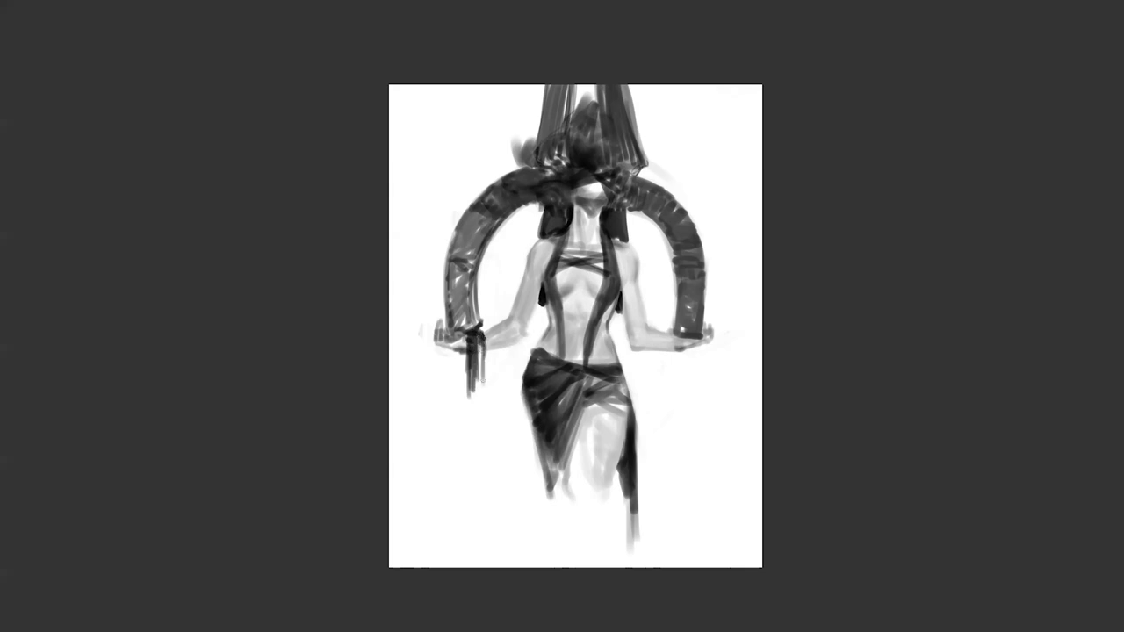
Paint dark tapering spikes hanging straight down beneath both hands.
{"action": "mouse_move", "coordinate": [448, 352]}
{"action": "left_mouse_down"}
{"action": "mouse_move", "coordinate": [454, 390]}
{"action": "mouse_move", "coordinate": [460, 358]}
{"action": "mouse_move", "coordinate": [459, 428]}
{"action": "left_mouse_up"}
{"action": "mouse_move", "coordinate": [458, 349]}
{"action": "left_mouse_down"}
{"action": "mouse_move", "coordinate": [461, 425]}
{"action": "mouse_move", "coordinate": [464, 414]}
{"action": "left_mouse_up"}
{"action": "left_click_drag", "start_coordinate": [453, 360], "coordinate": [456, 433]}
{"action": "left_click_drag", "start_coordinate": [675, 337], "coordinate": [676, 407]}
{"action": "left_click_drag", "start_coordinate": [680, 360], "coordinate": [680, 407]}
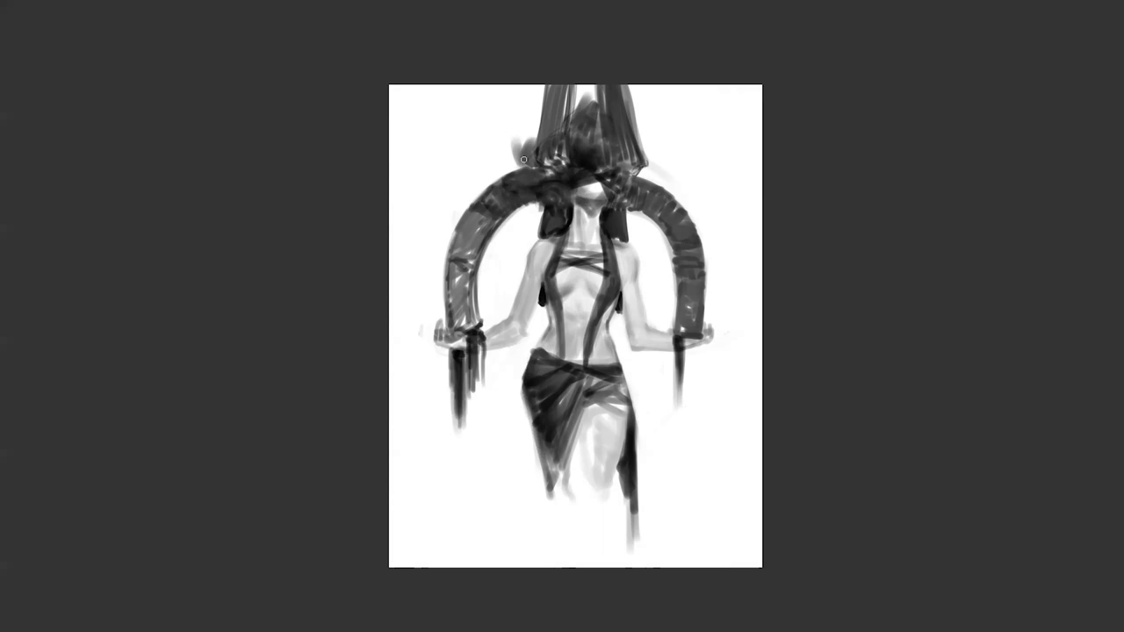
Paint dark curls and a large, soft light grey puff around the tuft beside the headdress.
{"action": "left_click", "coordinate": [561, 145], "text": "alt"}
{"action": "left_click", "coordinate": [563, 141], "text": "alt"}
{"action": "mouse_move", "coordinate": [529, 135]}
{"action": "left_mouse_down"}
{"action": "mouse_move", "coordinate": [529, 159]}
{"action": "mouse_move", "coordinate": [514, 164]}
{"action": "mouse_move", "coordinate": [519, 130]}
{"action": "mouse_move", "coordinate": [515, 159]}
{"action": "mouse_move", "coordinate": [504, 143]}
{"action": "mouse_move", "coordinate": [509, 156]}
{"action": "mouse_move", "coordinate": [521, 147]}
{"action": "mouse_move", "coordinate": [520, 128]}
{"action": "mouse_move", "coordinate": [493, 134]}
{"action": "left_mouse_up"}
{"action": "key", "text": "ctrl+z"}
{"action": "mouse_move", "coordinate": [520, 137]}
{"action": "left_mouse_down"}
{"action": "mouse_move", "coordinate": [500, 129]}
{"action": "mouse_move", "coordinate": [497, 144]}
{"action": "mouse_move", "coordinate": [532, 159]}
{"action": "mouse_move", "coordinate": [515, 167]}
{"action": "mouse_move", "coordinate": [503, 146]}
{"action": "left_mouse_up"}
{"action": "key", "text": "bracketright"}
{"action": "key", "text": "bracketright"}
{"action": "key", "text": "bracketright"}
{"action": "key", "text": "bracketright"}
{"action": "mouse_move", "coordinate": [511, 144]}
{"action": "left_mouse_down"}
{"action": "mouse_move", "coordinate": [502, 119]}
{"action": "mouse_move", "coordinate": [528, 150]}
{"action": "mouse_move", "coordinate": [547, 122]}
{"action": "mouse_move", "coordinate": [543, 147]}
{"action": "mouse_move", "coordinate": [564, 83]}
{"action": "mouse_move", "coordinate": [559, 155]}
{"action": "left_mouse_up"}
Darken the headdress panels and the hair over the forehead with a smaller brush, and flip the canvas horizontally.
{"action": "key", "text": "bracketleft"}
{"action": "key", "text": "bracketleft"}
{"action": "key", "text": "bracketleft"}
{"action": "mouse_move", "coordinate": [607, 92]}
{"action": "left_mouse_down"}
{"action": "mouse_move", "coordinate": [608, 156]}
{"action": "mouse_move", "coordinate": [618, 149]}
{"action": "mouse_move", "coordinate": [613, 96]}
{"action": "mouse_move", "coordinate": [629, 151]}
{"action": "mouse_move", "coordinate": [625, 86]}
{"action": "mouse_move", "coordinate": [639, 153]}
{"action": "left_mouse_up"}
{"action": "mouse_move", "coordinate": [546, 92]}
{"action": "left_mouse_down"}
{"action": "mouse_move", "coordinate": [533, 151]}
{"action": "mouse_move", "coordinate": [547, 75]}
{"action": "left_mouse_up"}
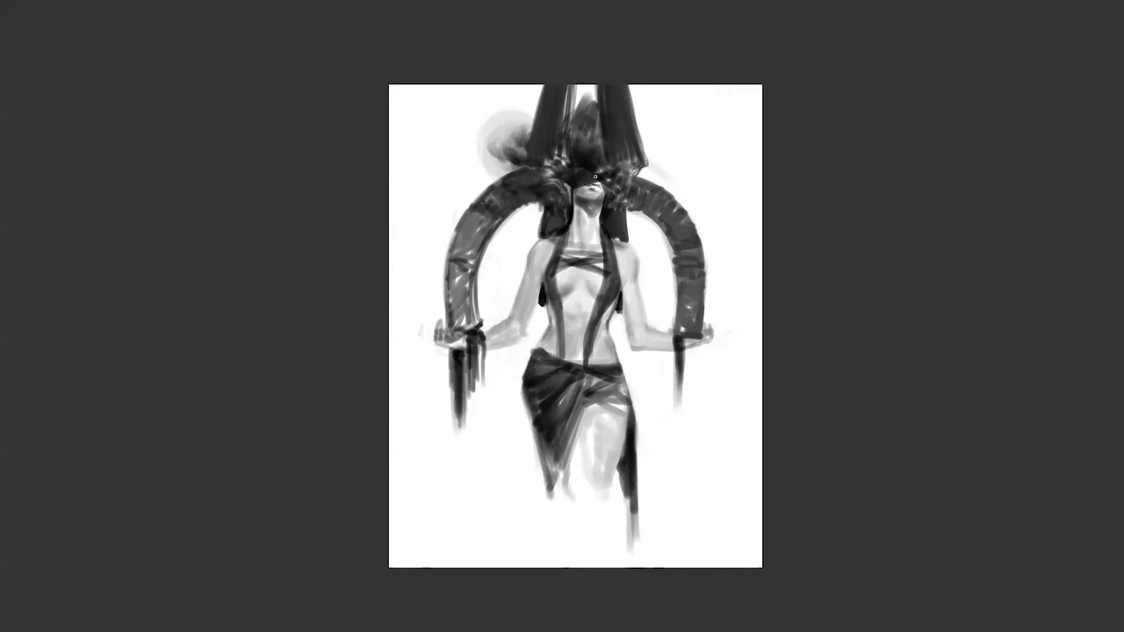
{"action": "mouse_move", "coordinate": [596, 132]}
{"action": "left_mouse_down"}
{"action": "mouse_move", "coordinate": [571, 152]}
{"action": "mouse_move", "coordinate": [594, 151]}
{"action": "mouse_move", "coordinate": [585, 137]}
{"action": "mouse_move", "coordinate": [600, 143]}
{"action": "mouse_move", "coordinate": [606, 183]}
{"action": "mouse_move", "coordinate": [604, 153]}
{"action": "left_mouse_up"}
{"action": "key", "text": "ctrl+shift+h"}
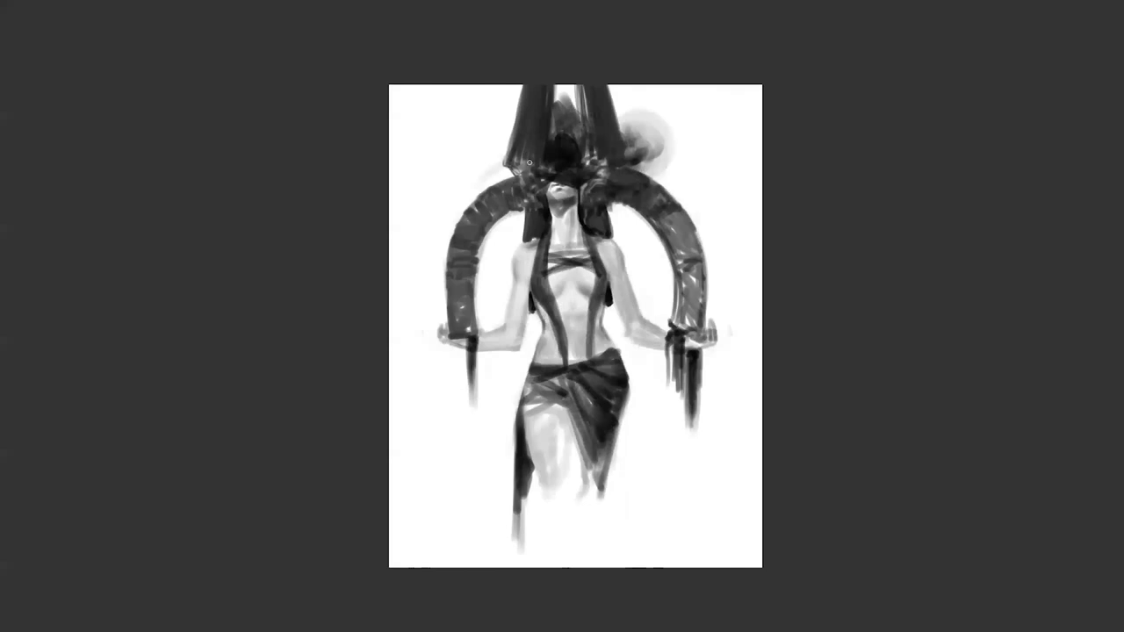
Widen the headdress with dark vertical strips along both outer sides.
{"action": "mouse_move", "coordinate": [513, 133]}
{"action": "left_mouse_down"}
{"action": "mouse_move", "coordinate": [512, 154]}
{"action": "mouse_move", "coordinate": [517, 78]}
{"action": "left_mouse_up"}
{"action": "mouse_move", "coordinate": [509, 153]}
{"action": "left_mouse_down"}
{"action": "mouse_move", "coordinate": [514, 82]}
{"action": "mouse_move", "coordinate": [525, 84]}
{"action": "left_mouse_up"}
{"action": "mouse_move", "coordinate": [612, 125]}
{"action": "left_mouse_down"}
{"action": "mouse_move", "coordinate": [613, 88]}
{"action": "mouse_move", "coordinate": [618, 130]}
{"action": "left_mouse_up"}
{"action": "mouse_move", "coordinate": [490, 93]}
{"action": "left_mouse_down"}
{"action": "mouse_move", "coordinate": [501, 156]}
{"action": "mouse_move", "coordinate": [497, 84]}
{"action": "mouse_move", "coordinate": [502, 163]}
{"action": "left_mouse_up"}
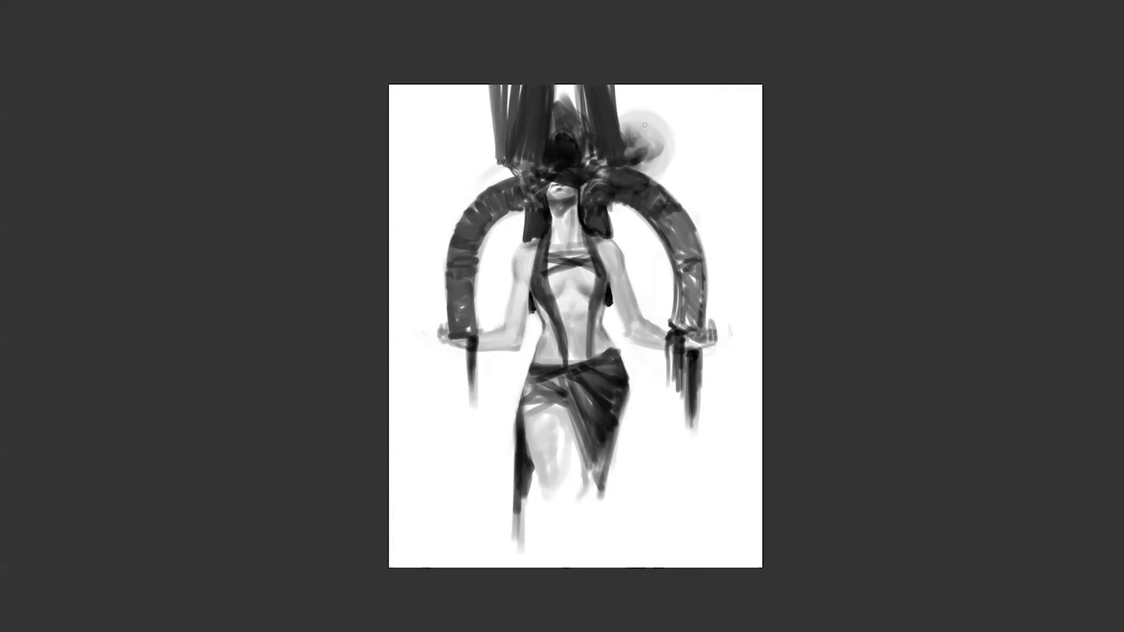
{"action": "mouse_move", "coordinate": [620, 141]}
{"action": "left_mouse_down"}
{"action": "mouse_move", "coordinate": [622, 86]}
{"action": "mouse_move", "coordinate": [630, 160]}
{"action": "left_mouse_up"}
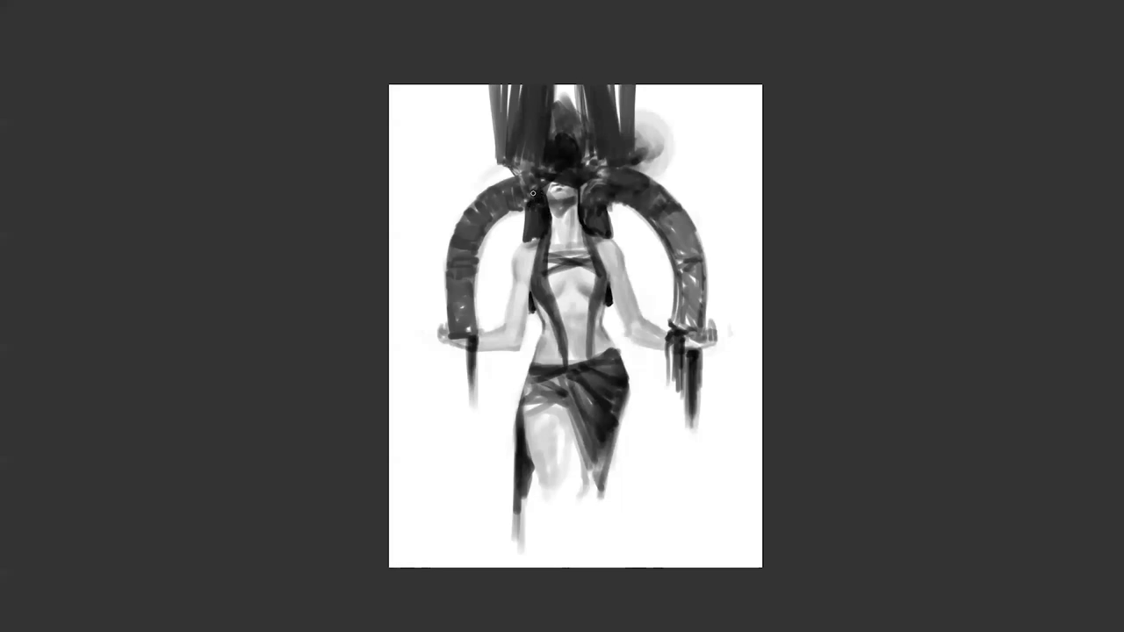
Darken the hair beside the neck and paint a dark shoulder cover with a diagonal strap across the chest.
{"action": "left_click_drag", "start_coordinate": [581, 198], "coordinate": [587, 221]}
{"action": "mouse_move", "coordinate": [537, 239]}
{"action": "left_mouse_down"}
{"action": "mouse_move", "coordinate": [512, 257]}
{"action": "mouse_move", "coordinate": [531, 289]}
{"action": "left_mouse_up"}
{"action": "key", "text": "ctrl+z"}
{"action": "mouse_move", "coordinate": [536, 241]}
{"action": "left_mouse_down"}
{"action": "mouse_move", "coordinate": [517, 273]}
{"action": "mouse_move", "coordinate": [533, 265]}
{"action": "mouse_move", "coordinate": [517, 256]}
{"action": "mouse_move", "coordinate": [527, 279]}
{"action": "mouse_move", "coordinate": [539, 240]}
{"action": "mouse_move", "coordinate": [515, 254]}
{"action": "mouse_move", "coordinate": [533, 242]}
{"action": "mouse_move", "coordinate": [537, 268]}
{"action": "left_mouse_up"}
{"action": "mouse_move", "coordinate": [601, 237]}
{"action": "left_mouse_down"}
{"action": "mouse_move", "coordinate": [597, 247]}
{"action": "mouse_move", "coordinate": [589, 239]}
{"action": "mouse_move", "coordinate": [604, 248]}
{"action": "mouse_move", "coordinate": [599, 256]}
{"action": "mouse_move", "coordinate": [590, 244]}
{"action": "mouse_move", "coordinate": [597, 261]}
{"action": "mouse_move", "coordinate": [549, 284]}
{"action": "mouse_move", "coordinate": [546, 270]}
{"action": "mouse_move", "coordinate": [542, 298]}
{"action": "mouse_move", "coordinate": [538, 258]}
{"action": "left_mouse_up"}
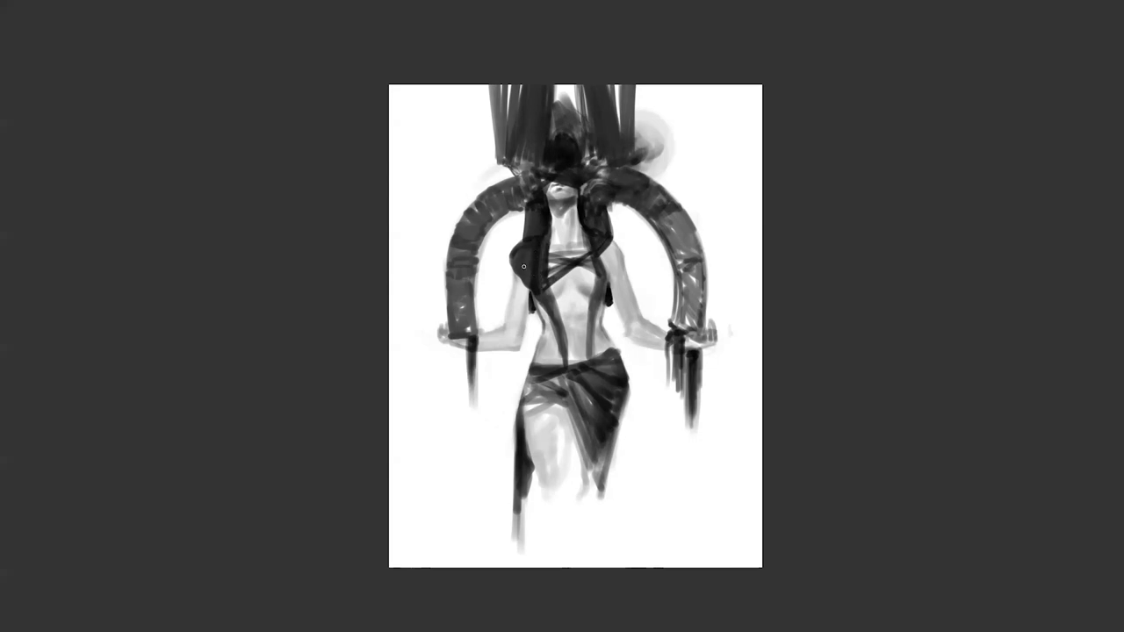
Paint a dark sleeve down the covered upper arm and dark cuffs around both forearms.
{"action": "mouse_move", "coordinate": [522, 279]}
{"action": "left_mouse_down"}
{"action": "mouse_move", "coordinate": [536, 295]}
{"action": "mouse_move", "coordinate": [513, 289]}
{"action": "mouse_move", "coordinate": [512, 314]}
{"action": "mouse_move", "coordinate": [523, 286]}
{"action": "mouse_move", "coordinate": [517, 323]}
{"action": "mouse_move", "coordinate": [521, 288]}
{"action": "mouse_move", "coordinate": [517, 303]}
{"action": "left_mouse_up"}
{"action": "mouse_move", "coordinate": [500, 344]}
{"action": "left_mouse_down"}
{"action": "mouse_move", "coordinate": [478, 338]}
{"action": "mouse_move", "coordinate": [515, 355]}
{"action": "left_mouse_up"}
{"action": "key", "text": "ctrl+z"}
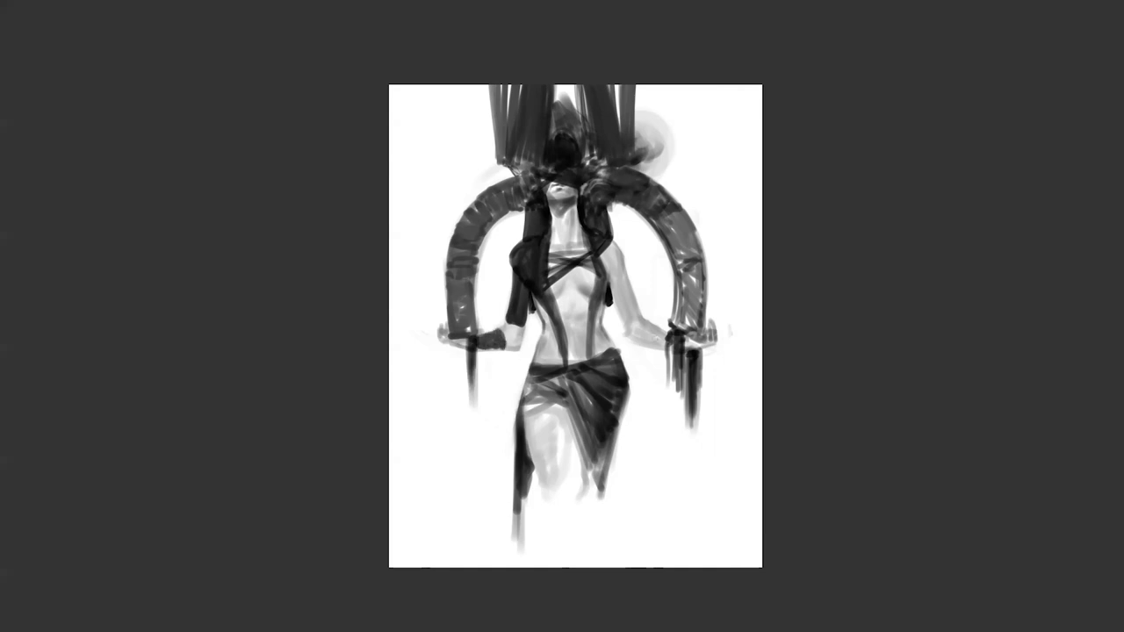
{"action": "left_click_drag", "start_coordinate": [654, 325], "coordinate": [650, 344]}
{"action": "mouse_move", "coordinate": [658, 330]}
{"action": "left_mouse_down"}
{"action": "mouse_move", "coordinate": [671, 335]}
{"action": "mouse_move", "coordinate": [652, 344]}
{"action": "mouse_move", "coordinate": [695, 341]}
{"action": "left_mouse_up"}
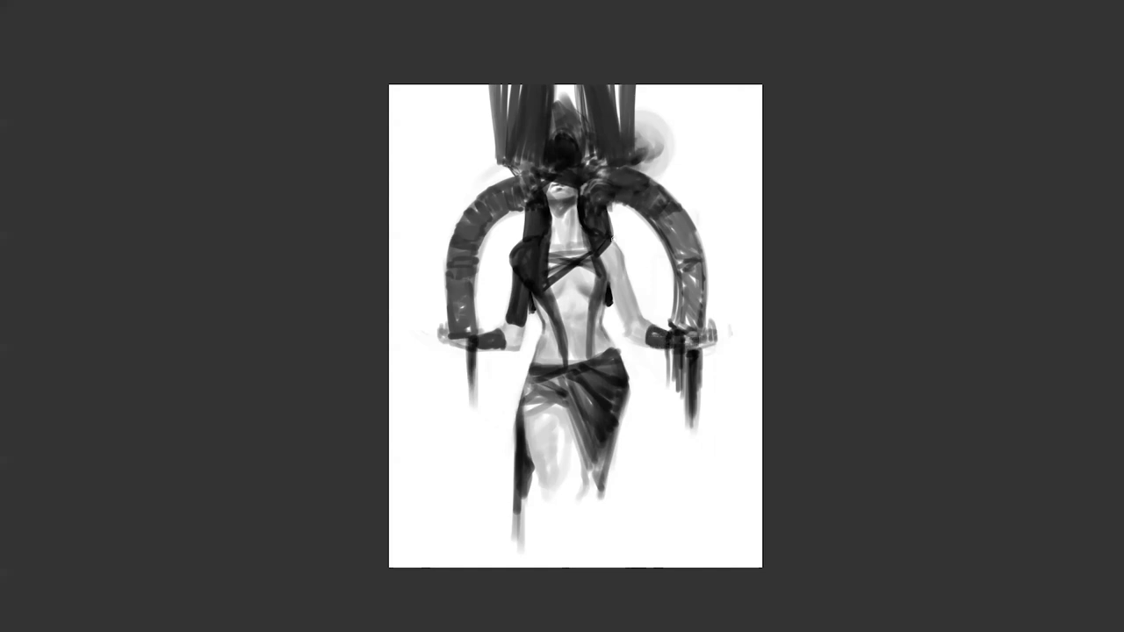
Touch up the torso band beside the bare arm and check the figure with the canvas mirrored.
{"action": "left_click_drag", "start_coordinate": [601, 259], "coordinate": [608, 292]}
{"action": "left_click_drag", "start_coordinate": [602, 303], "coordinate": [610, 340]}
{"action": "key", "text": "ctrl+f"}
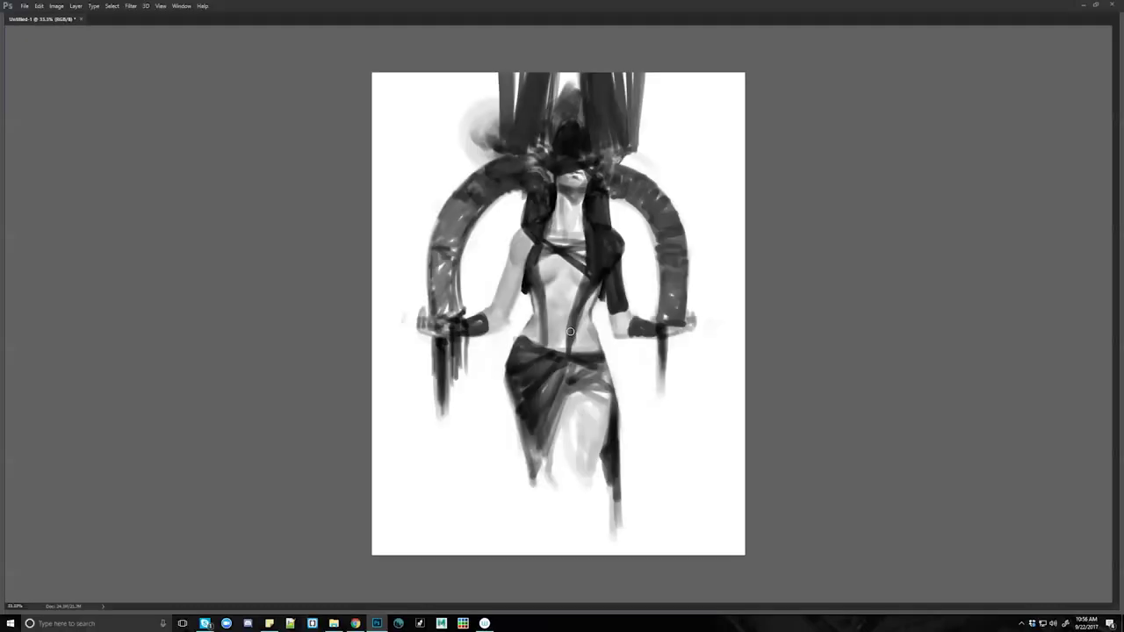
{"action": "key", "text": "h"}
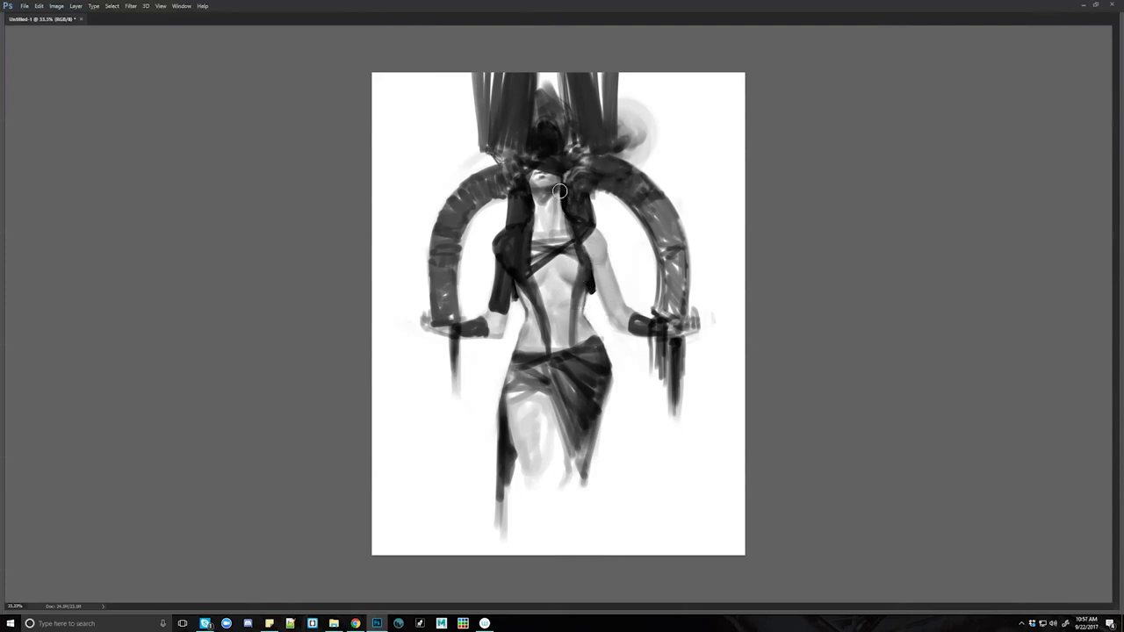
{"action": "mouse_move", "coordinate": [543, 223]}
{"action": "left_mouse_down"}
{"action": "mouse_move", "coordinate": [570, 219]}
{"action": "mouse_move", "coordinate": [523, 219]}
{"action": "mouse_move", "coordinate": [567, 217]}
{"action": "mouse_move", "coordinate": [534, 233]}
{"action": "left_mouse_up"}
{"action": "left_click_drag", "start_coordinate": [566, 219], "coordinate": [540, 229]}
{"action": "key", "text": "ctrl+alt+z"}
{"action": "key", "text": "ctrl+alt+z"}
{"action": "key", "text": "ctrl+alt+z"}
{"action": "key", "text": "ctrl+alt+z"}
{"action": "key", "text": "ctrl+alt+z"}
Draw a thin necklace line around the base of the neck and flip the canvas horizontally.
{"action": "mouse_move", "coordinate": [533, 204]}
{"action": "left_mouse_down"}
{"action": "mouse_move", "coordinate": [535, 219]}
{"action": "mouse_move", "coordinate": [562, 212]}
{"action": "left_mouse_up"}
{"action": "key", "text": "F2"}
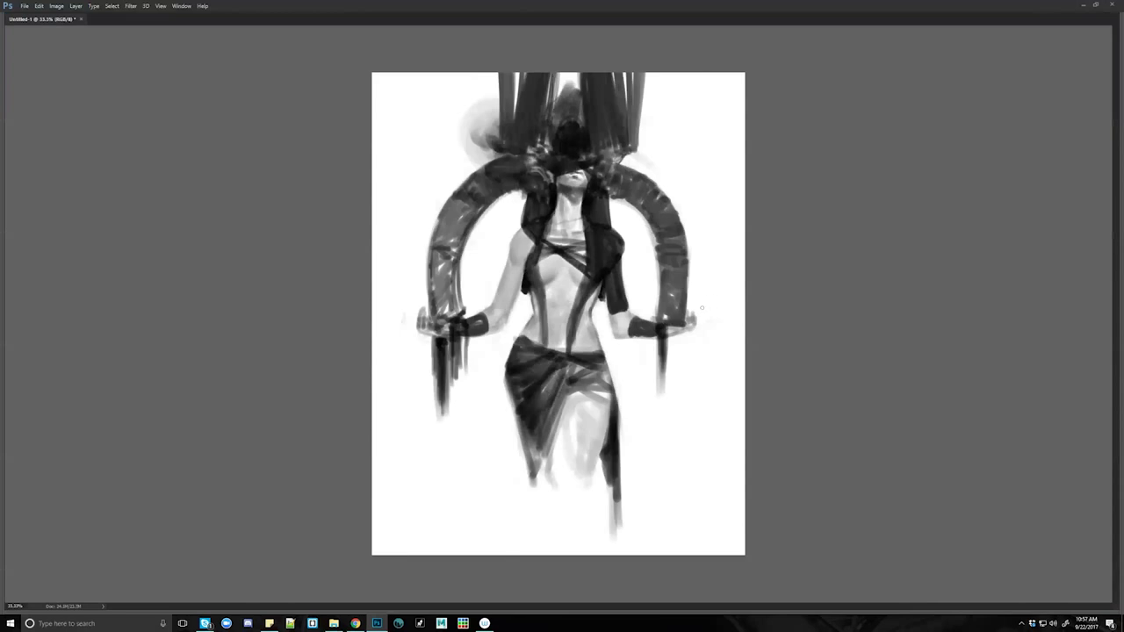
Paint a dark, spiky shoulder piece on the figure's bare shoulder beside the crossed chest straps.
{"action": "mouse_move", "coordinate": [515, 227]}
{"action": "left_mouse_down"}
{"action": "mouse_move", "coordinate": [530, 241]}
{"action": "mouse_move", "coordinate": [514, 234]}
{"action": "left_mouse_up"}
{"action": "left_click_drag", "start_coordinate": [522, 240], "coordinate": [529, 244]}
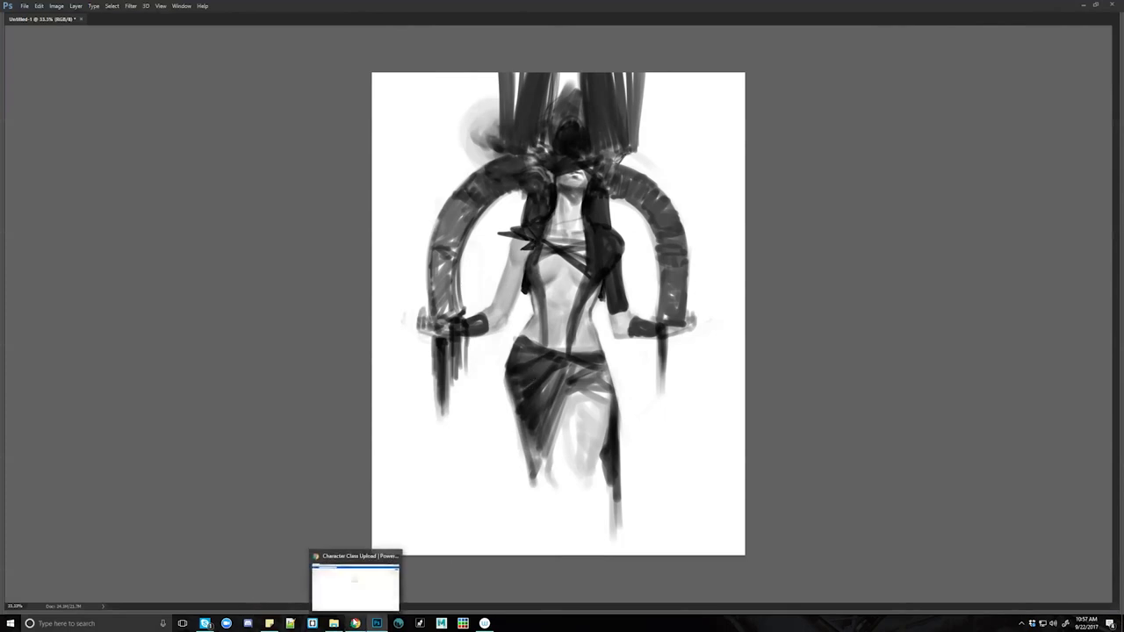
Switch to Chrome and search Google Images for "tomb raider" in a new browser tab.
{"action": "left_click", "coordinate": [354, 623]}
{"action": "left_click", "coordinate": [98, 6]}
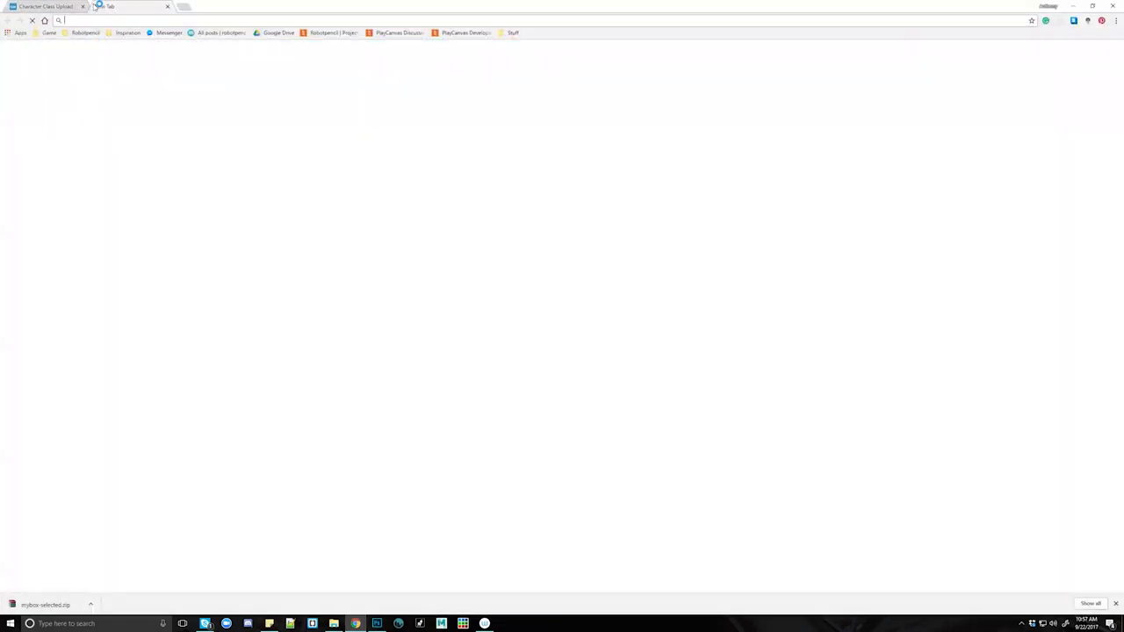
{"action": "type", "text": "tom"}
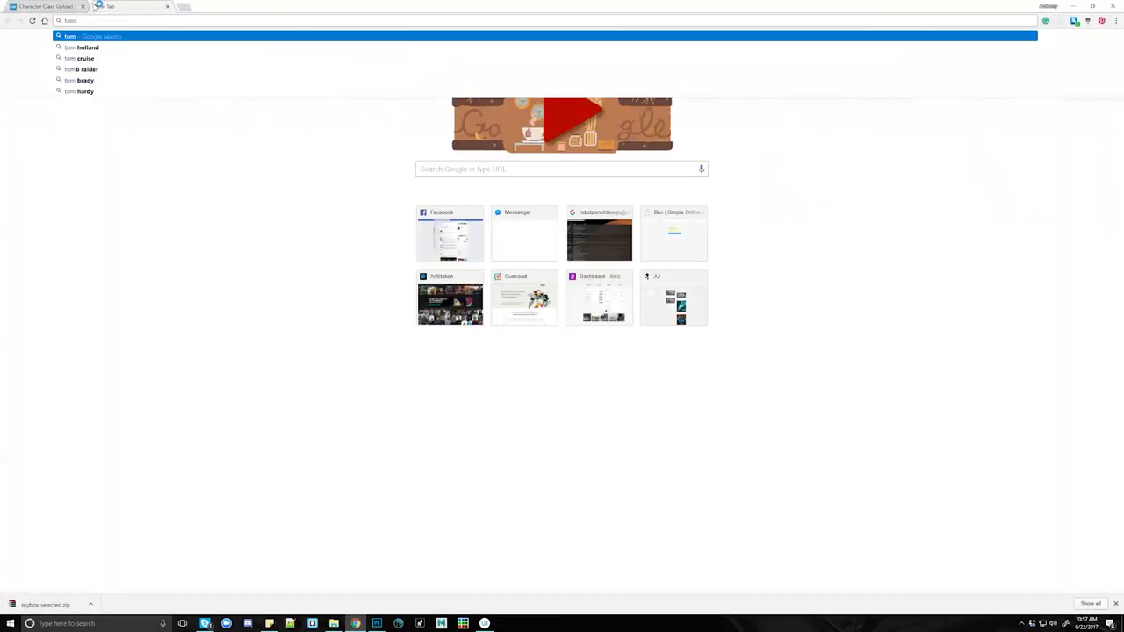
{"action": "type", "text": "b raider"}
{"action": "key", "text": "Return"}
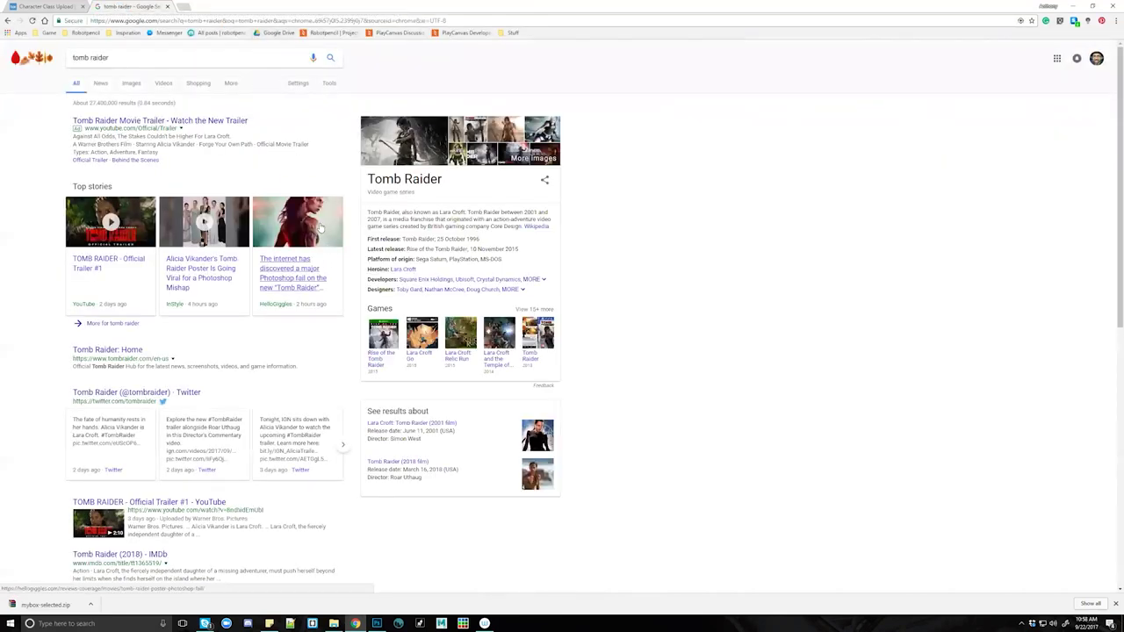
{"action": "left_click", "coordinate": [131, 84]}
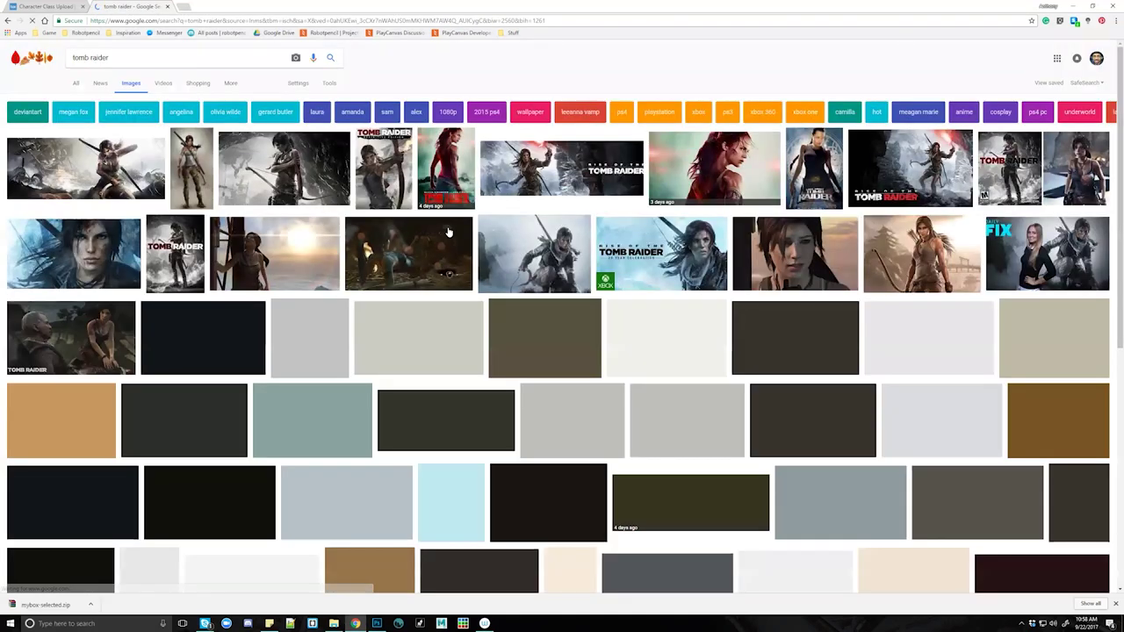
Preview the red-toned Tomb Raider pictures and view the full-length movie poster at full size in a separate tab.
{"action": "left_click", "coordinate": [725, 178]}
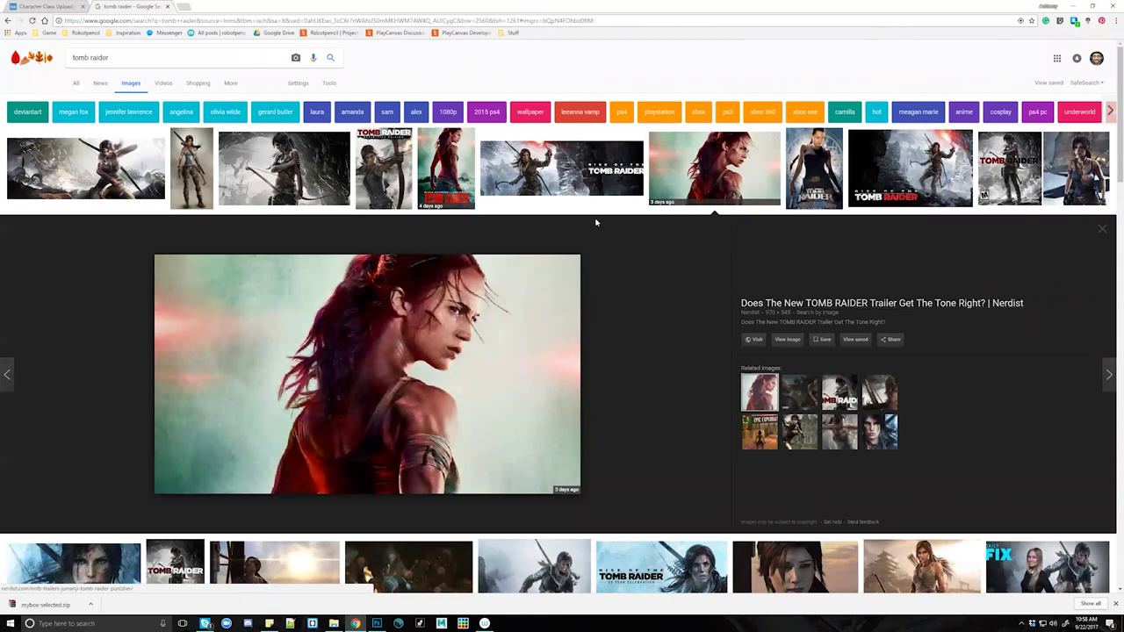
{"action": "left_click", "coordinate": [444, 163]}
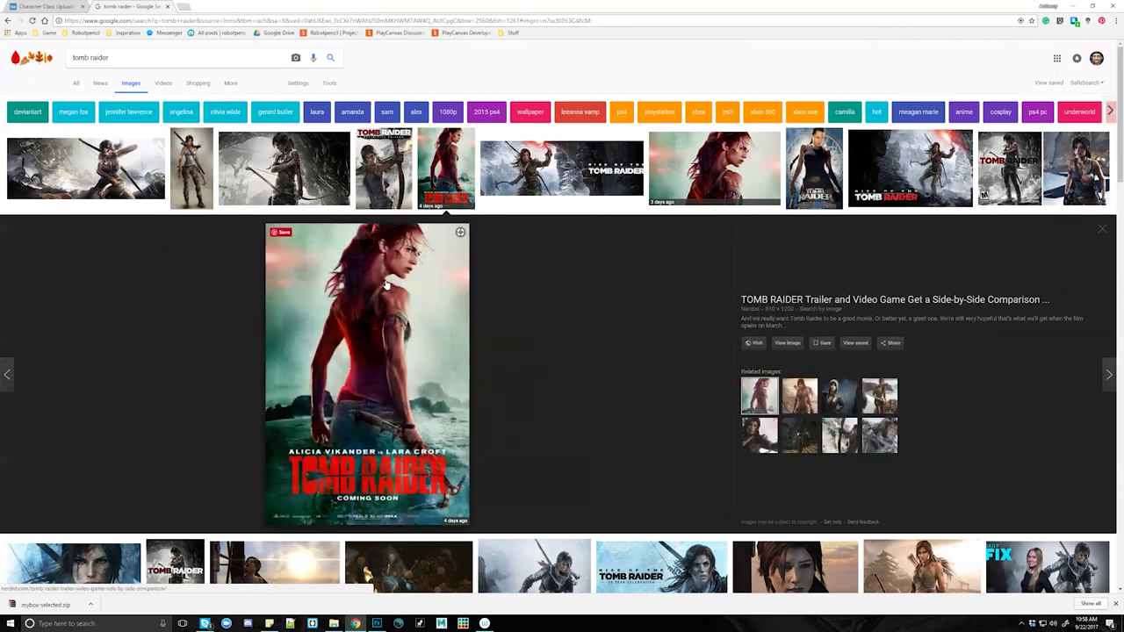
{"action": "left_click", "coordinate": [787, 342]}
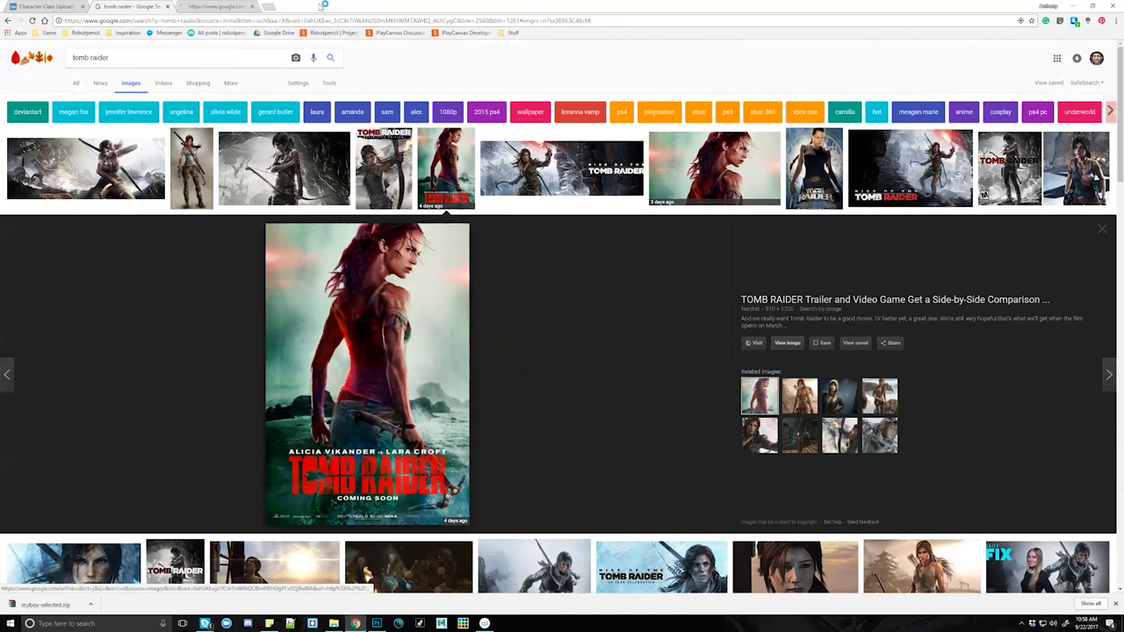
{"action": "left_click", "coordinate": [215, 8]}
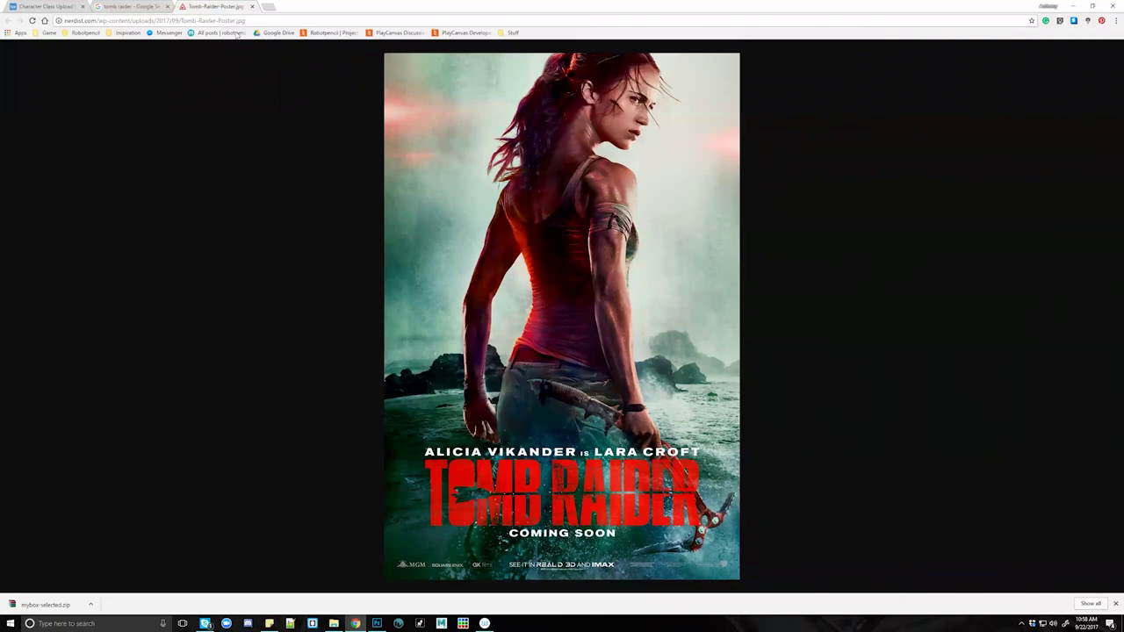
Return to the web results for tomb raider and look up the 2018 film among the related results.
{"action": "left_click", "coordinate": [127, 6]}
{"action": "left_click", "coordinate": [76, 83]}
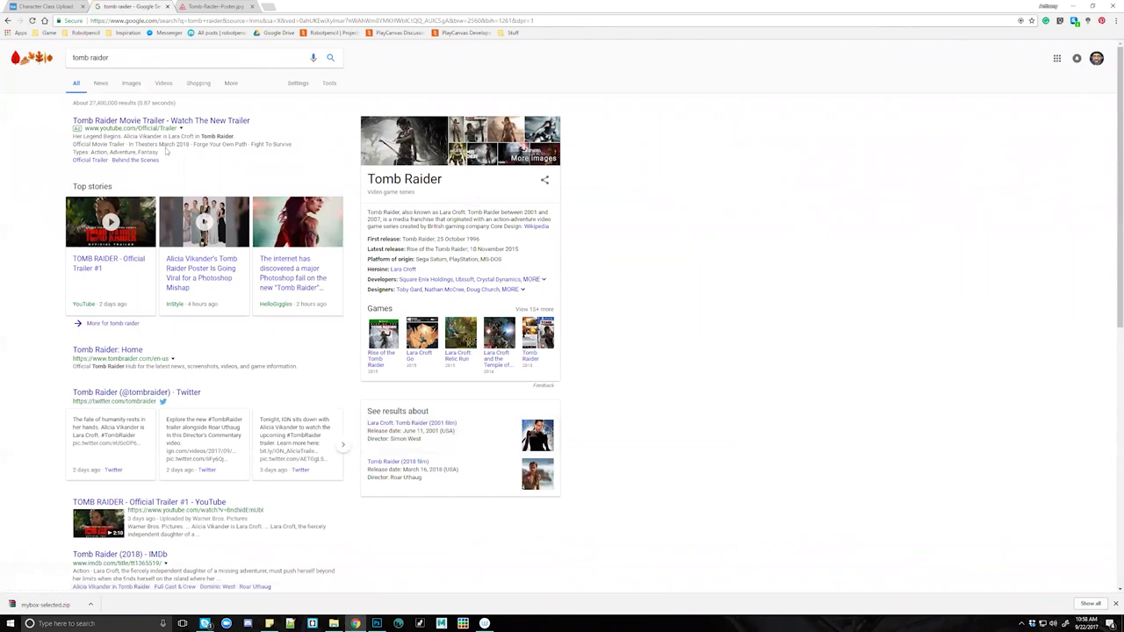
{"action": "scroll", "coordinate": [161, 186], "scroll_direction": "down", "scroll_amount": 3}
{"action": "scroll", "coordinate": [250, 261], "scroll_direction": "up", "scroll_amount": 3}
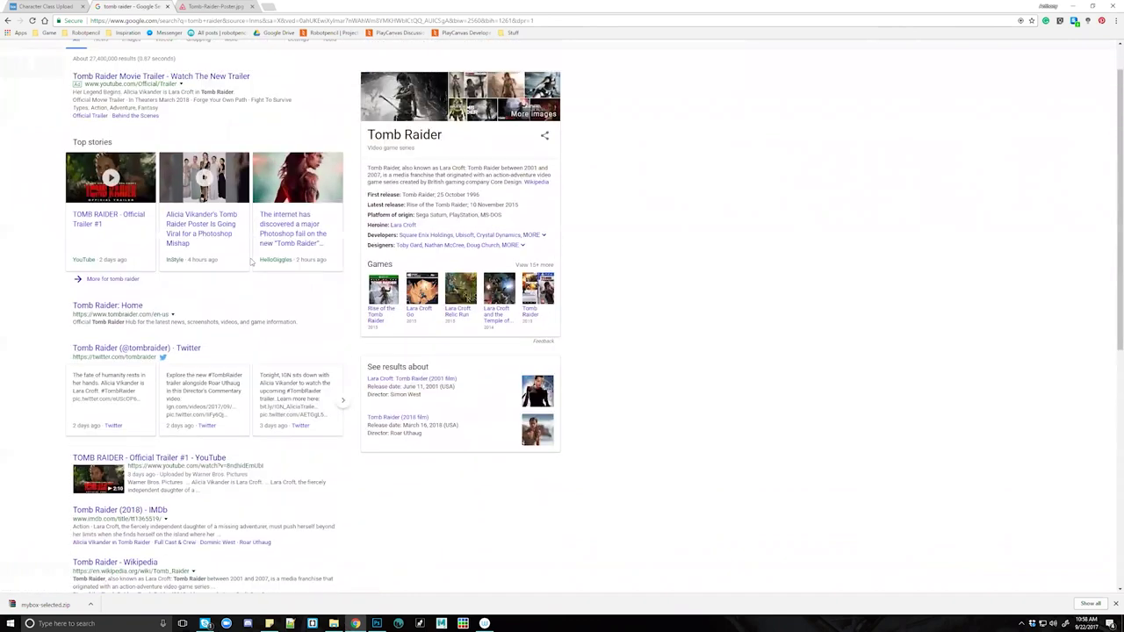
{"action": "scroll", "coordinate": [261, 263], "scroll_direction": "down", "scroll_amount": 3}
{"action": "scroll", "coordinate": [260, 264], "scroll_direction": "down", "scroll_amount": 2}
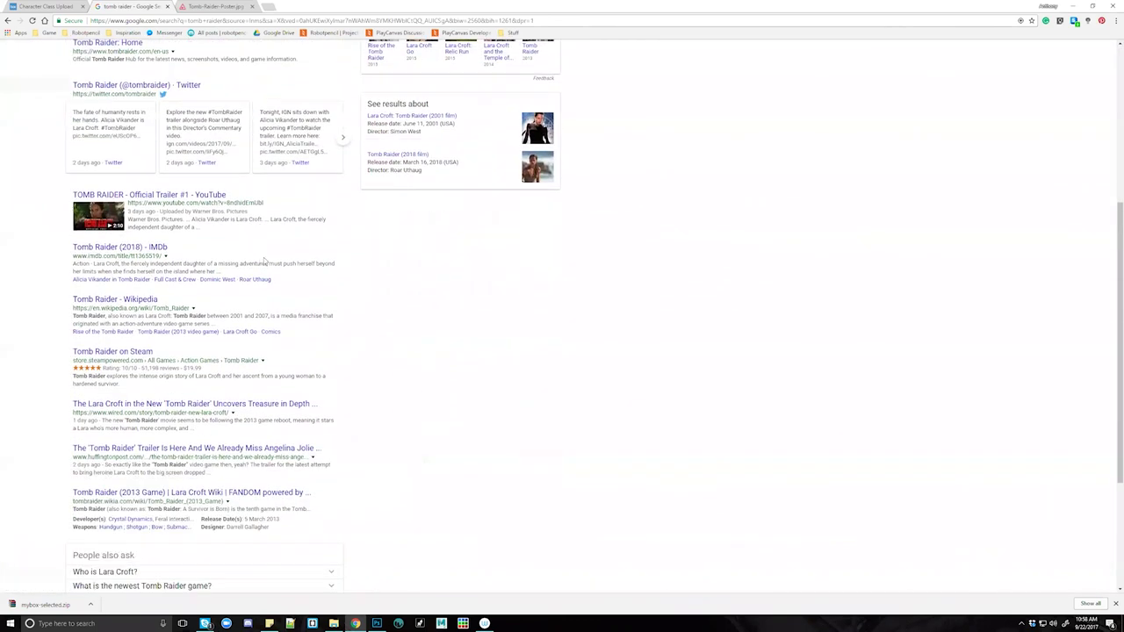
{"action": "left_click", "coordinate": [393, 175]}
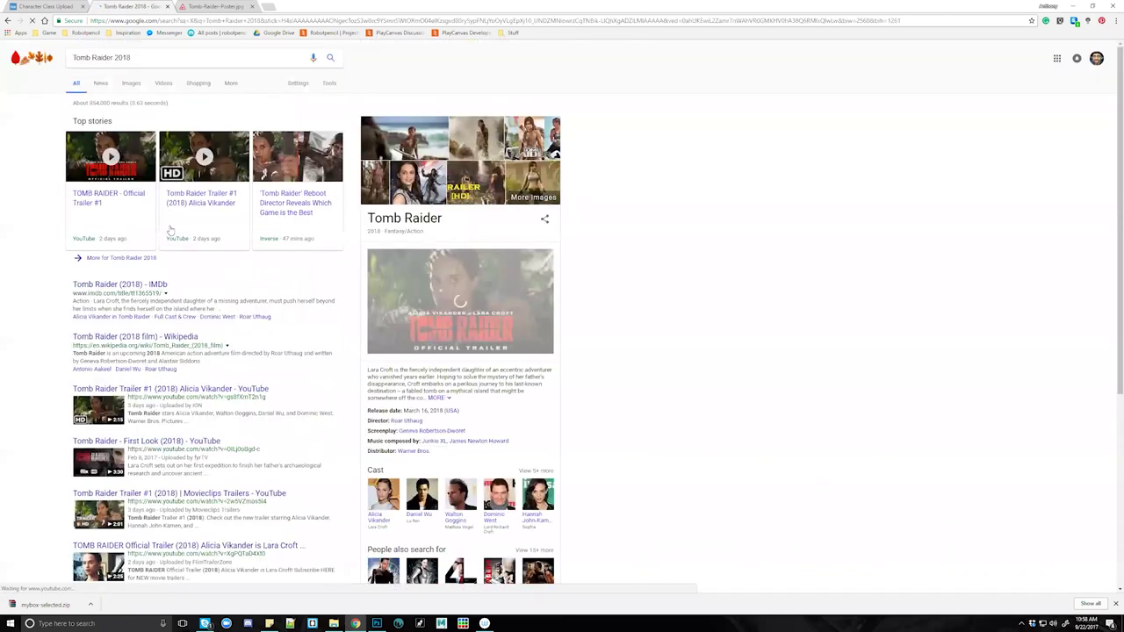
{"action": "scroll", "coordinate": [425, 195], "scroll_direction": "down", "scroll_amount": 1}
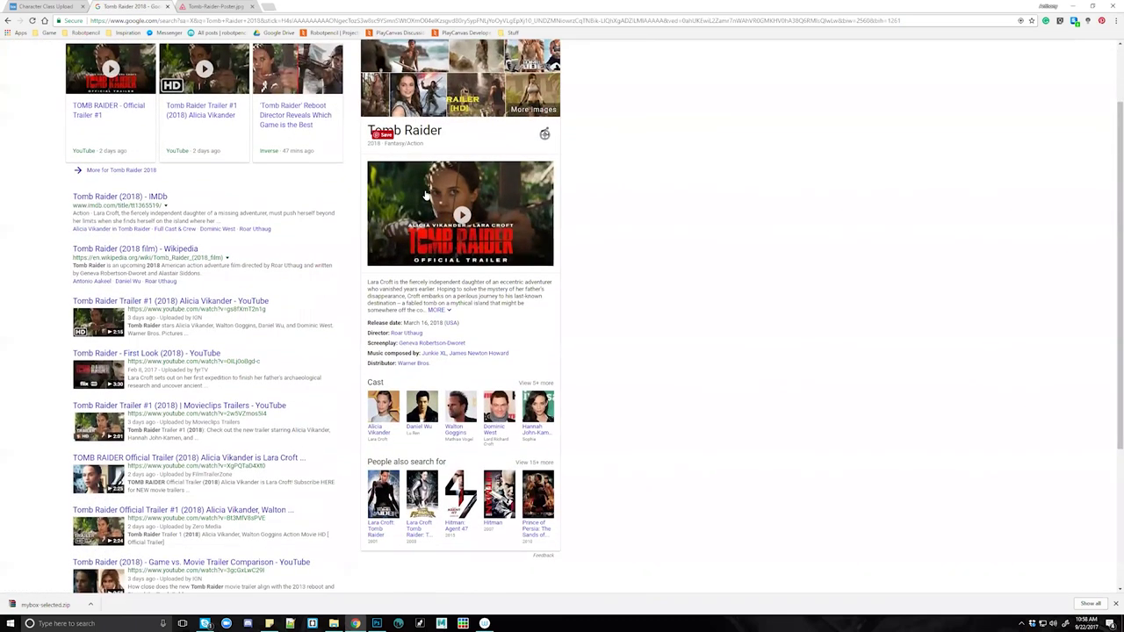
{"action": "scroll", "coordinate": [430, 206], "scroll_direction": "up", "scroll_amount": 1}
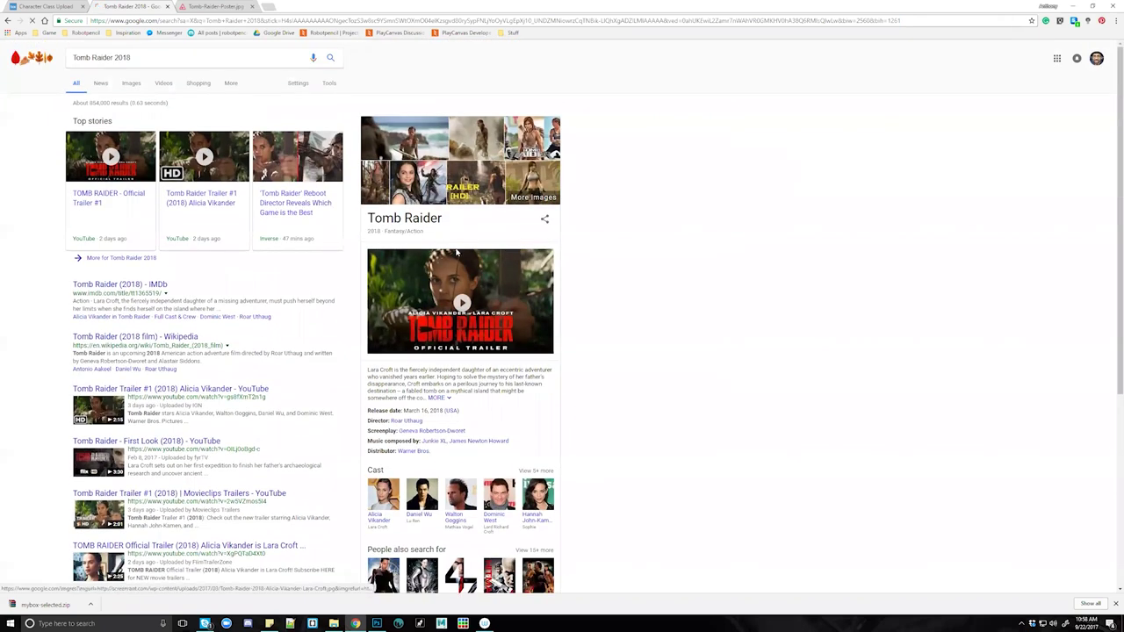
View the 2018 film's beach still at full size, close it and return to the film's search results.
{"action": "left_click", "coordinate": [457, 253]}
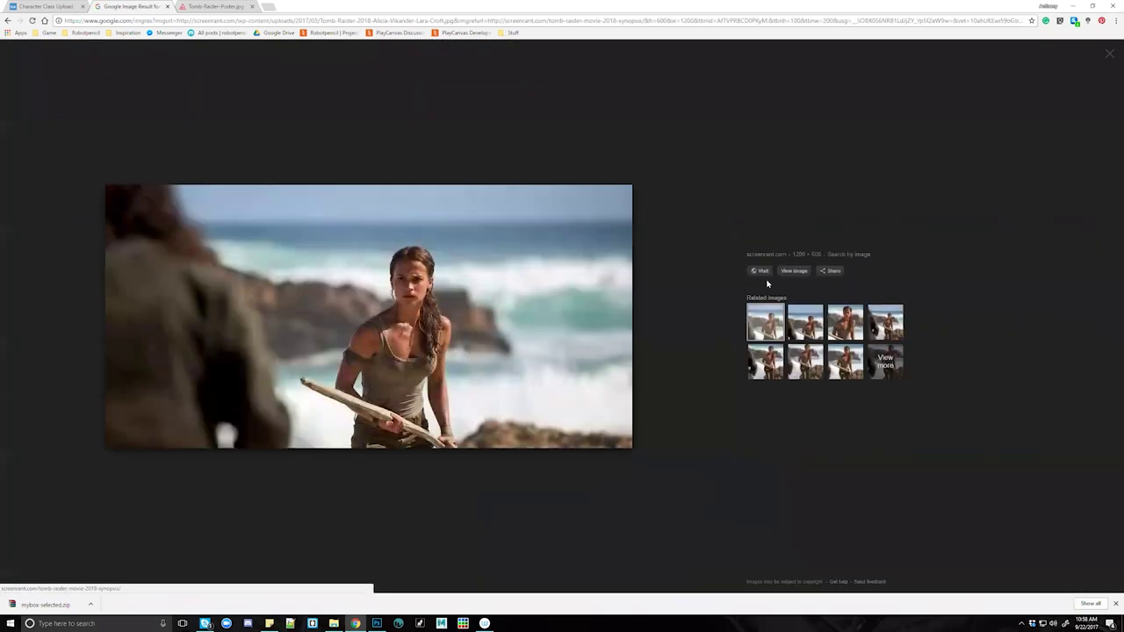
{"action": "left_click", "coordinate": [794, 271]}
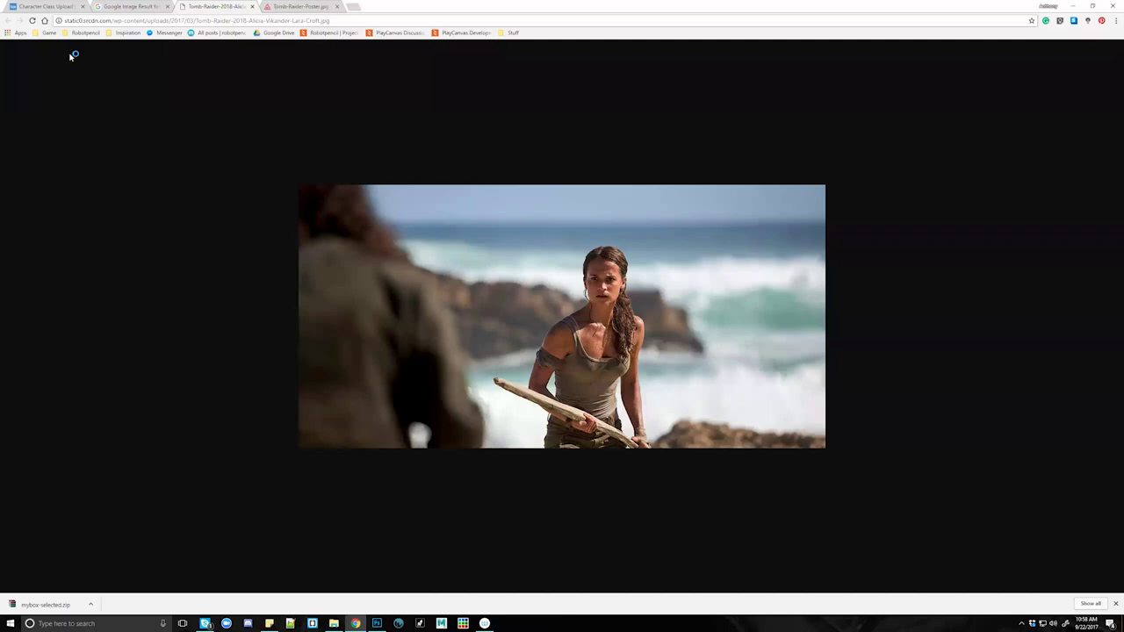
{"action": "left_click", "coordinate": [139, 6]}
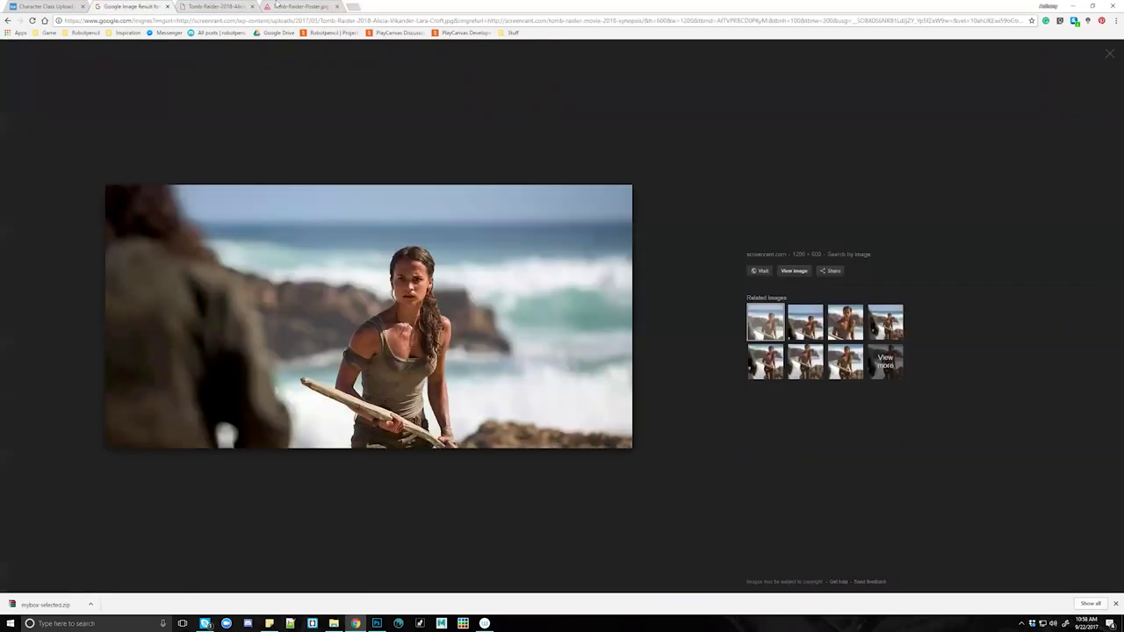
{"action": "left_click", "coordinate": [251, 6]}
{"action": "left_click", "coordinate": [8, 19]}
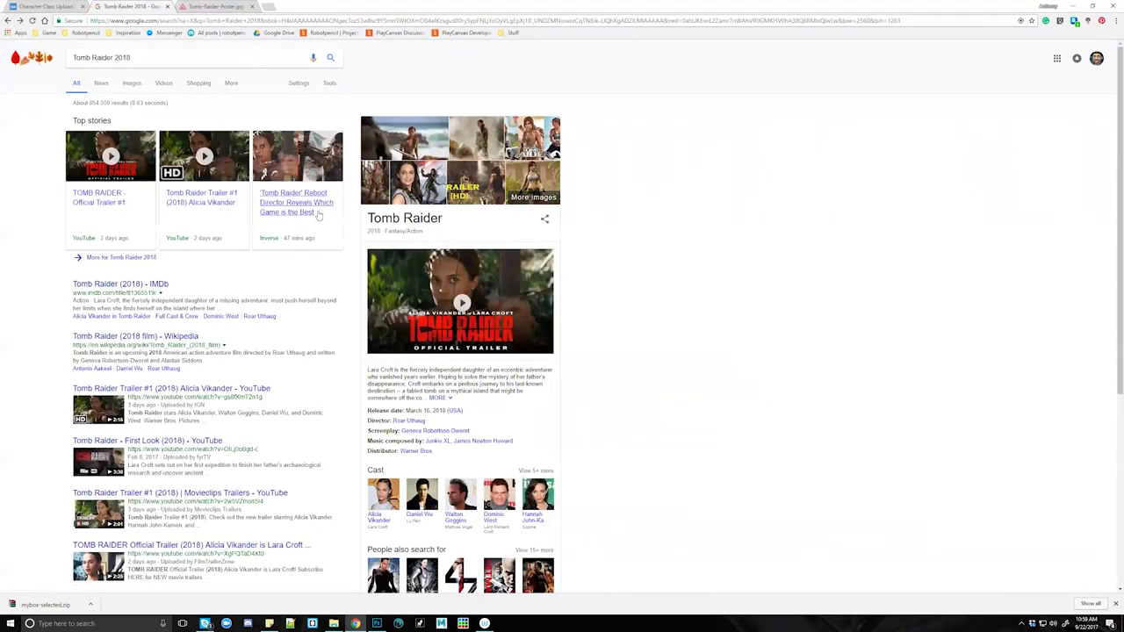
Look over the web and image results for Tomb Raider 2018 and go back to the web results.
{"action": "scroll", "coordinate": [343, 212], "scroll_direction": "down", "scroll_amount": 3}
{"action": "scroll", "coordinate": [345, 212], "scroll_direction": "up", "scroll_amount": 3}
{"action": "left_click", "coordinate": [130, 84]}
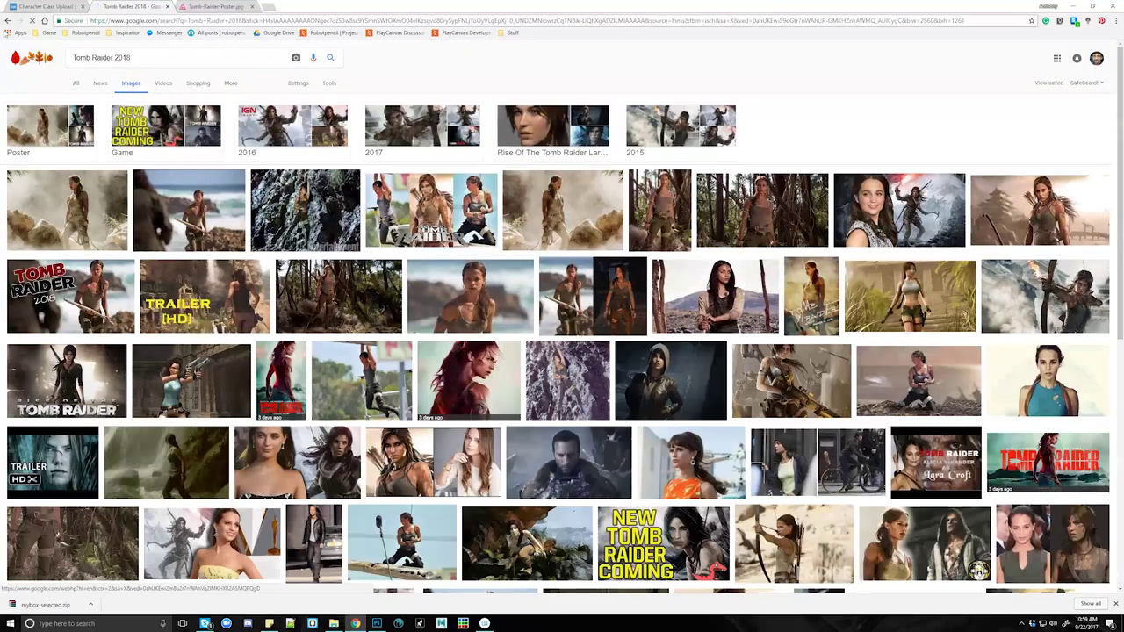
{"action": "left_click", "coordinate": [8, 20]}
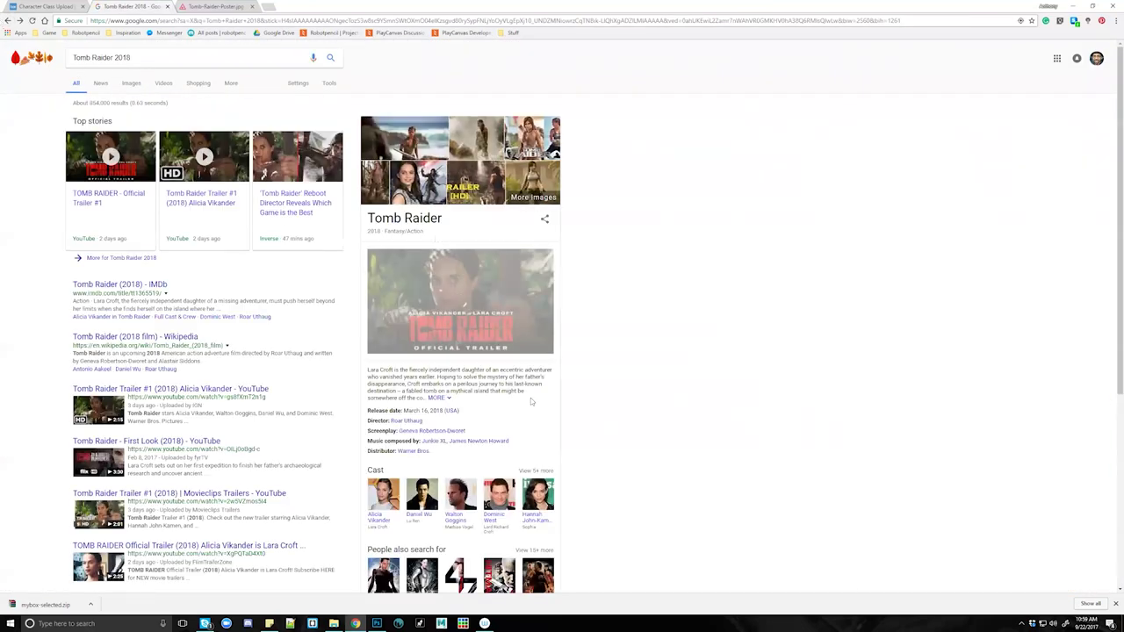
Search Google Images for "alicia vikander".
{"action": "left_click", "coordinate": [169, 54]}
{"action": "key", "text": "ctrl+a"}
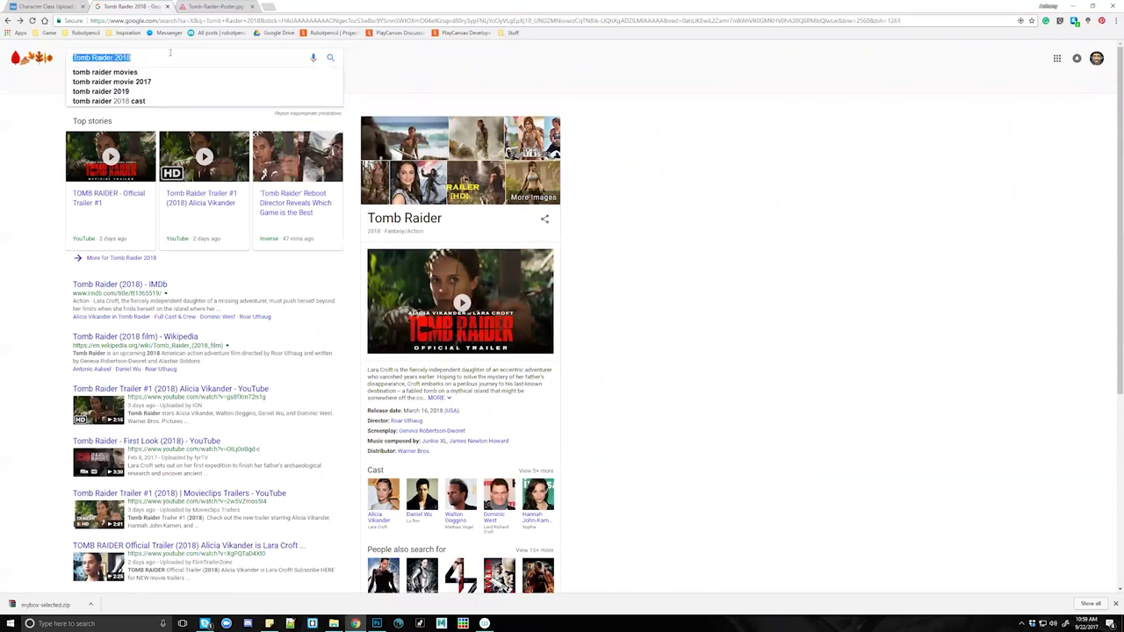
{"action": "type", "text": "alicia vikander"}
{"action": "key", "text": "Return"}
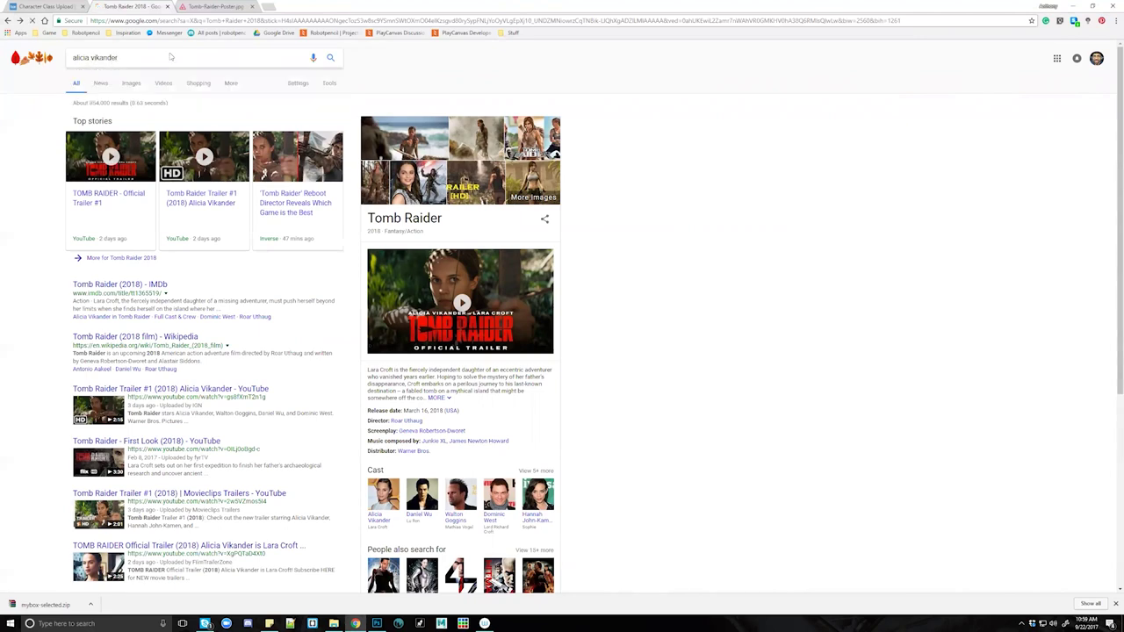
{"action": "left_click", "coordinate": [102, 84]}
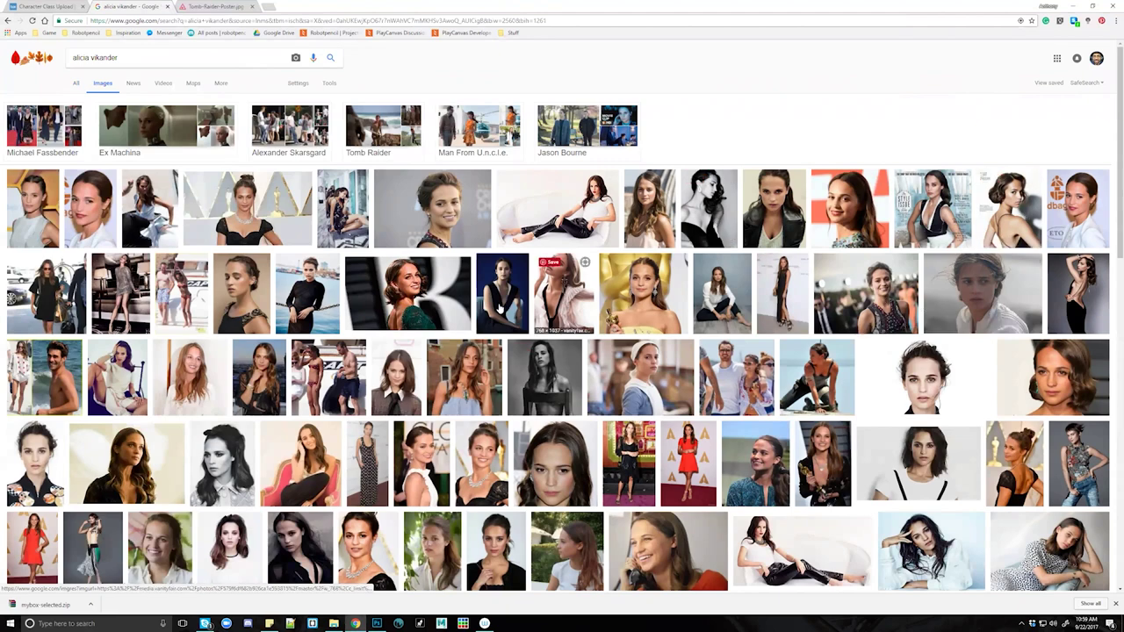
Preview the green lace dress photo, the bare-back magazine portrait and the black-and-white portrait with the chair.
{"action": "left_click", "coordinate": [408, 299]}
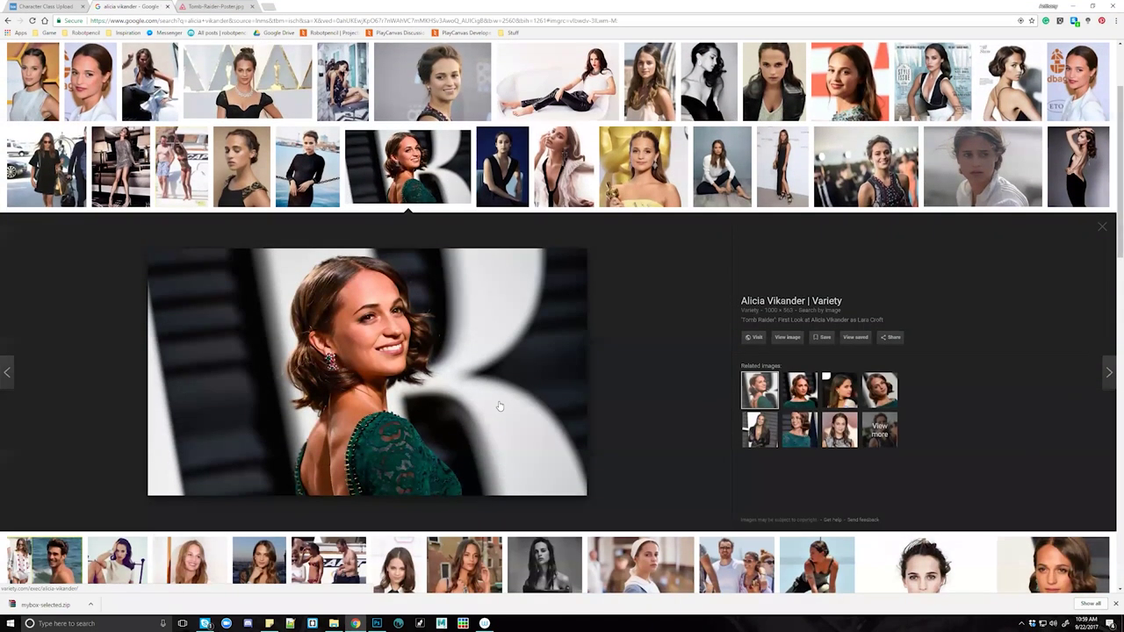
{"action": "left_click", "coordinate": [1010, 83]}
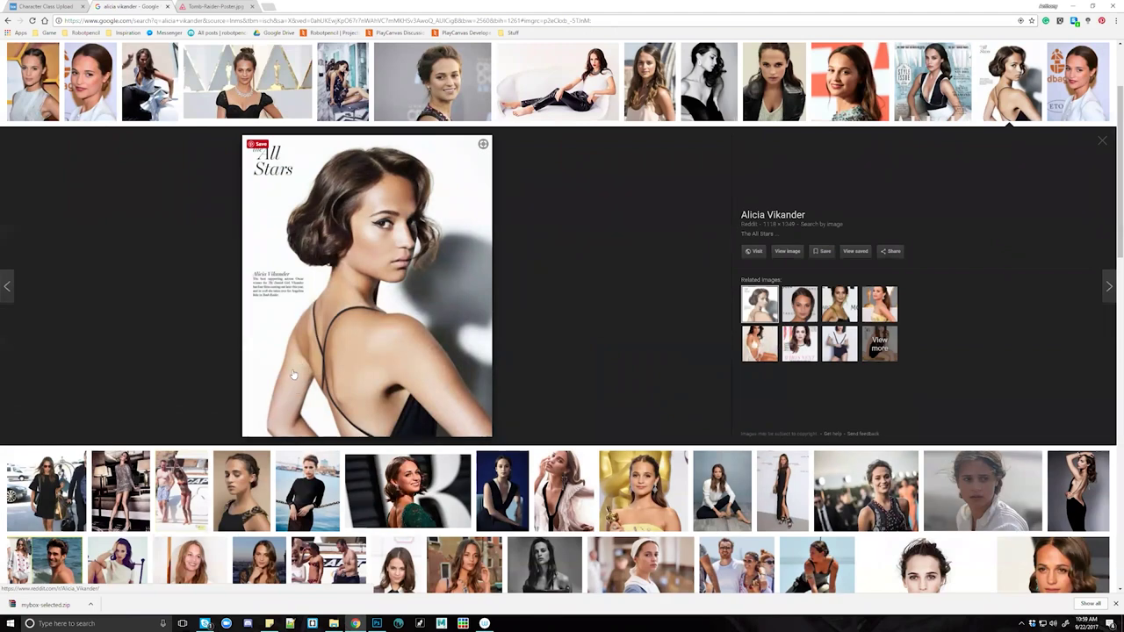
{"action": "scroll", "coordinate": [389, 372], "scroll_direction": "up", "scroll_amount": 1}
{"action": "scroll", "coordinate": [509, 382], "scroll_direction": "down", "scroll_amount": 3}
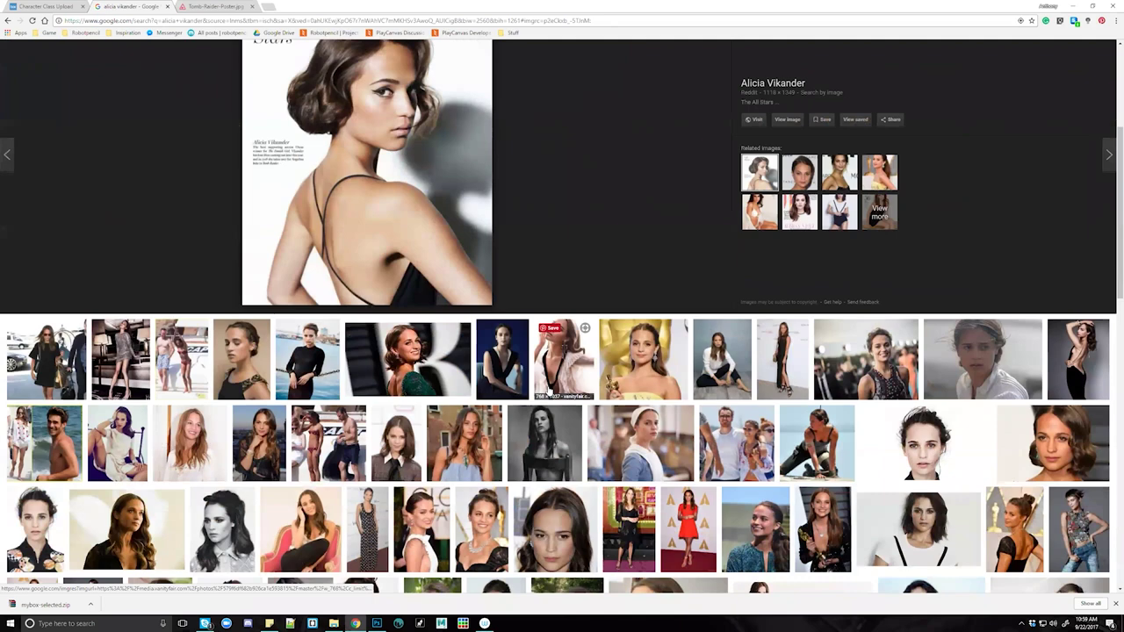
{"action": "scroll", "coordinate": [551, 390], "scroll_direction": "down", "scroll_amount": 2}
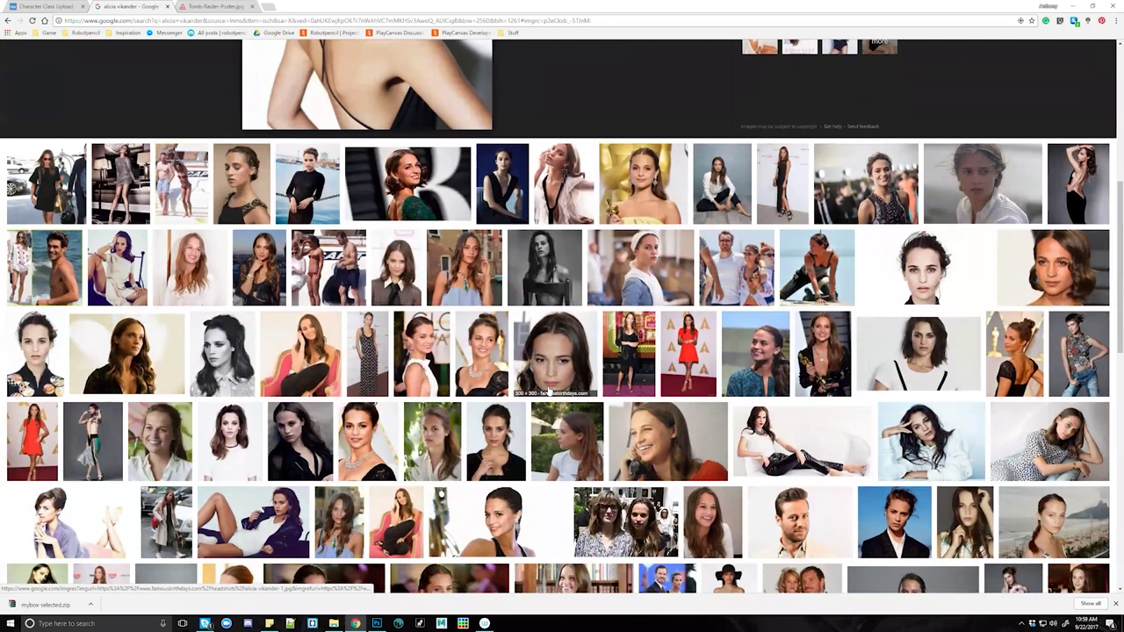
{"action": "scroll", "coordinate": [551, 391], "scroll_direction": "down", "scroll_amount": 1}
{"action": "left_click", "coordinate": [544, 230]}
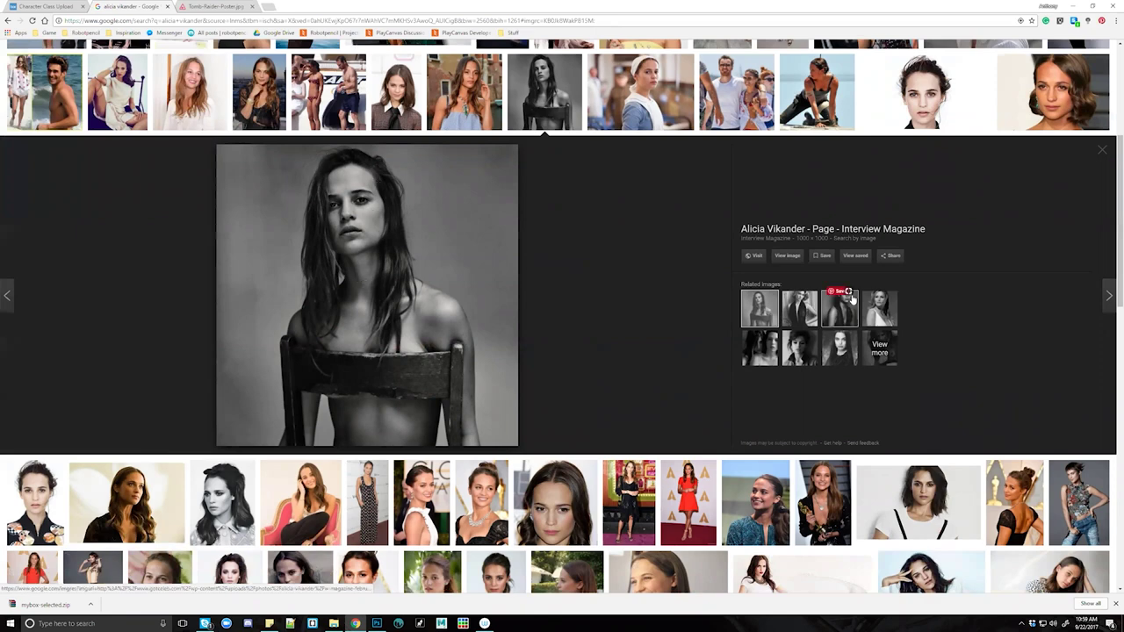
Preview the 2017 Oscars photo of the actress from behind and compare it with the Tomb Raider poster.
{"action": "scroll", "coordinate": [850, 297], "scroll_direction": "up", "scroll_amount": 1}
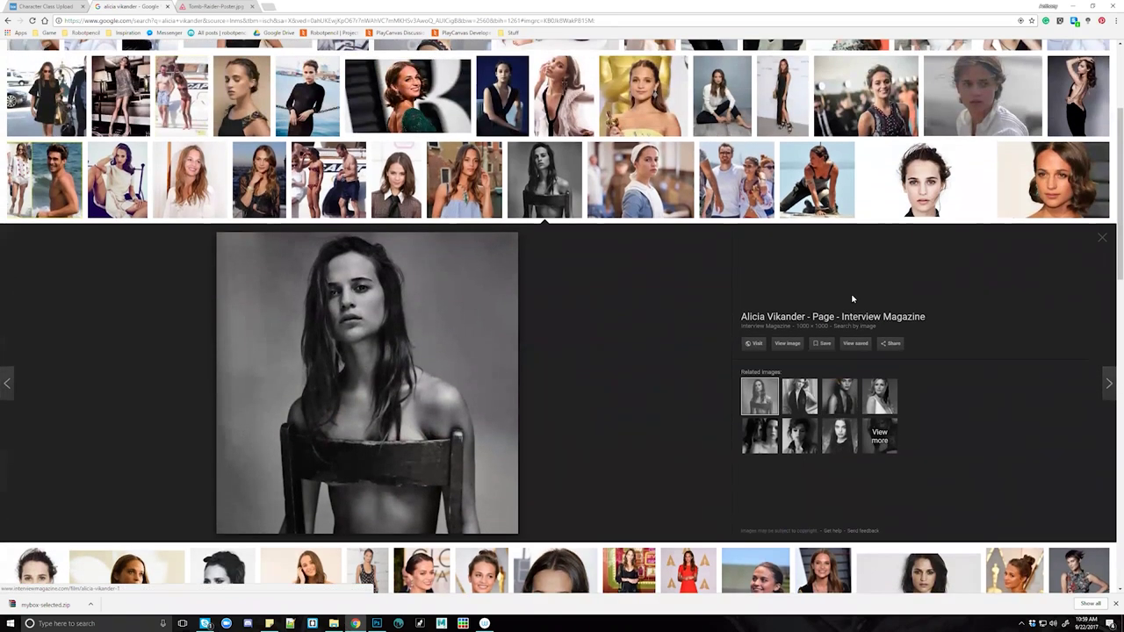
{"action": "scroll", "coordinate": [851, 298], "scroll_direction": "down", "scroll_amount": 2}
{"action": "scroll", "coordinate": [852, 299], "scroll_direction": "down", "scroll_amount": 1}
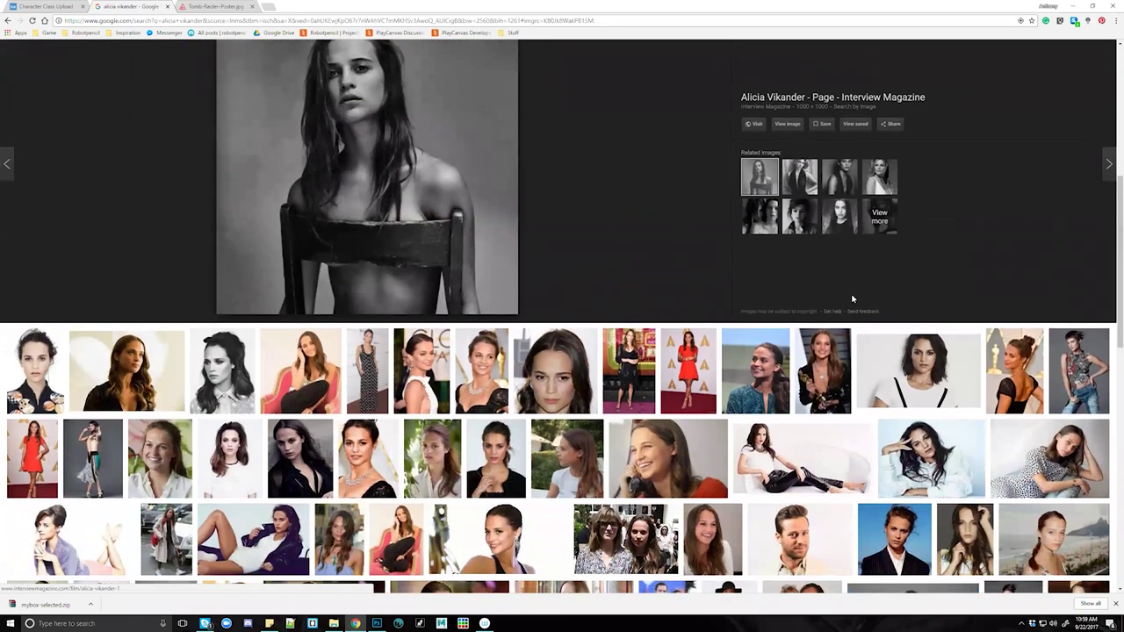
{"action": "left_click", "coordinate": [1010, 382]}
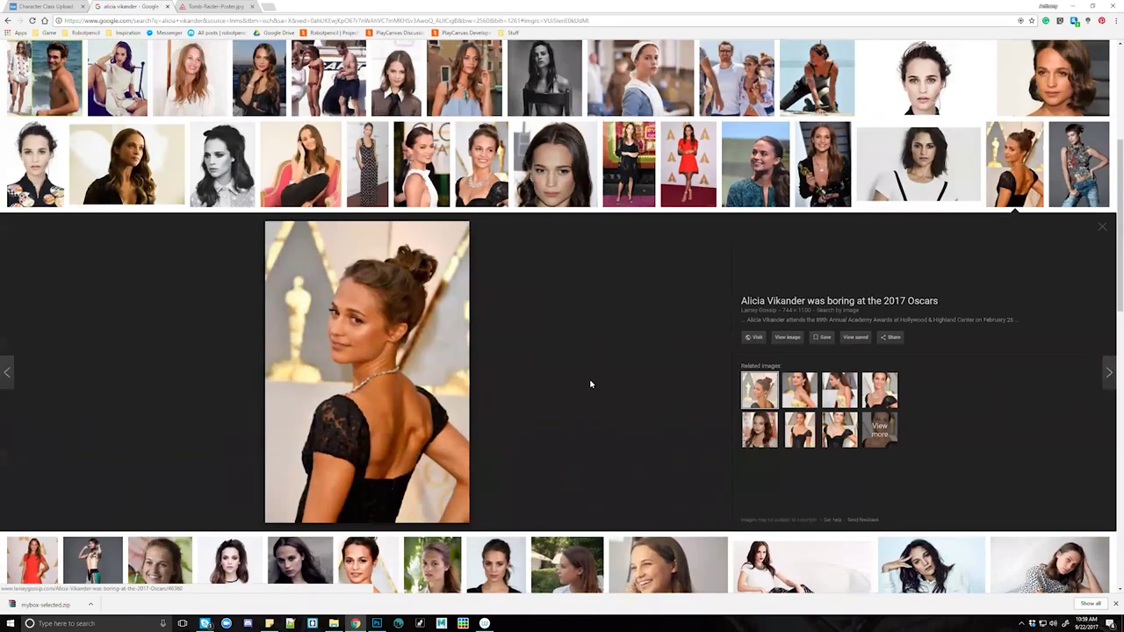
{"action": "scroll", "coordinate": [425, 357], "scroll_direction": "down", "scroll_amount": 1}
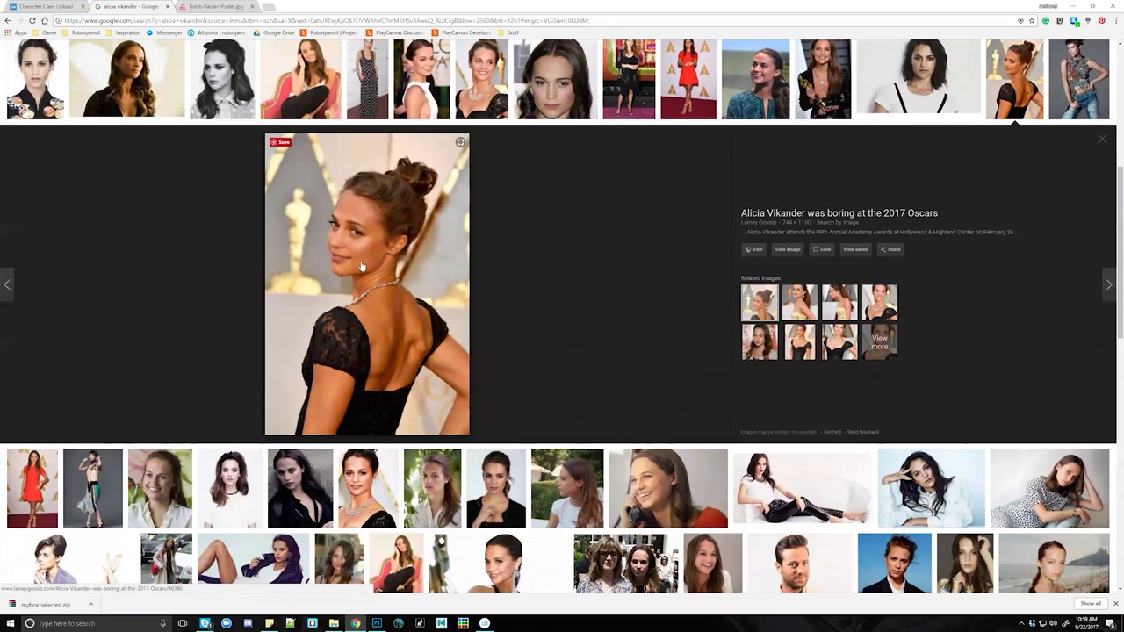
{"action": "left_click", "coordinate": [208, 6]}
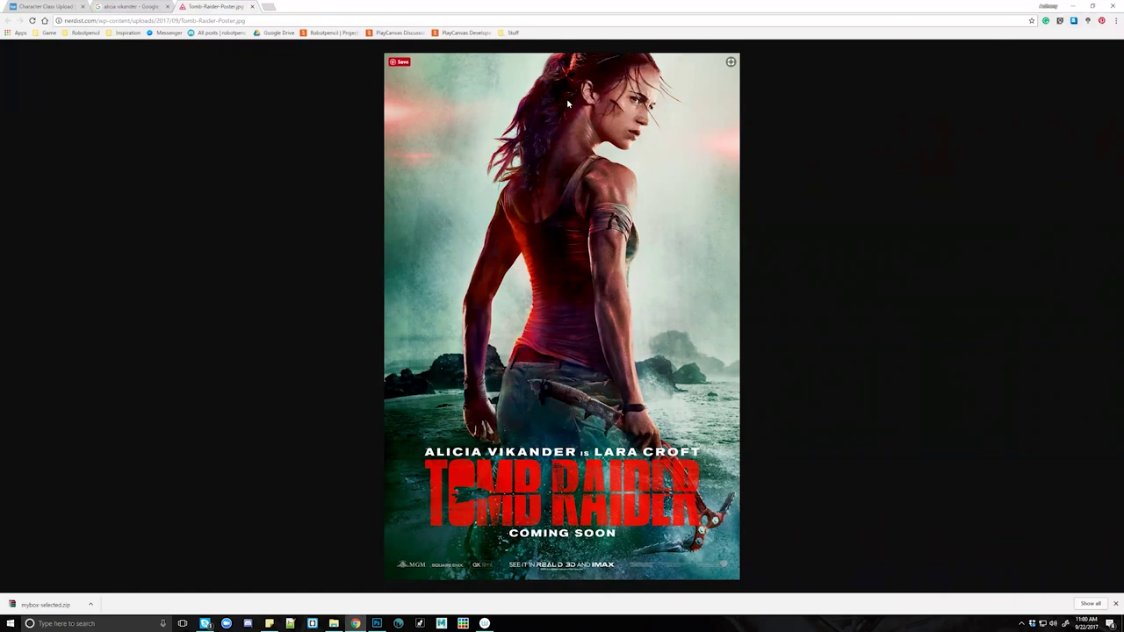
{"action": "left_click", "coordinate": [132, 7]}
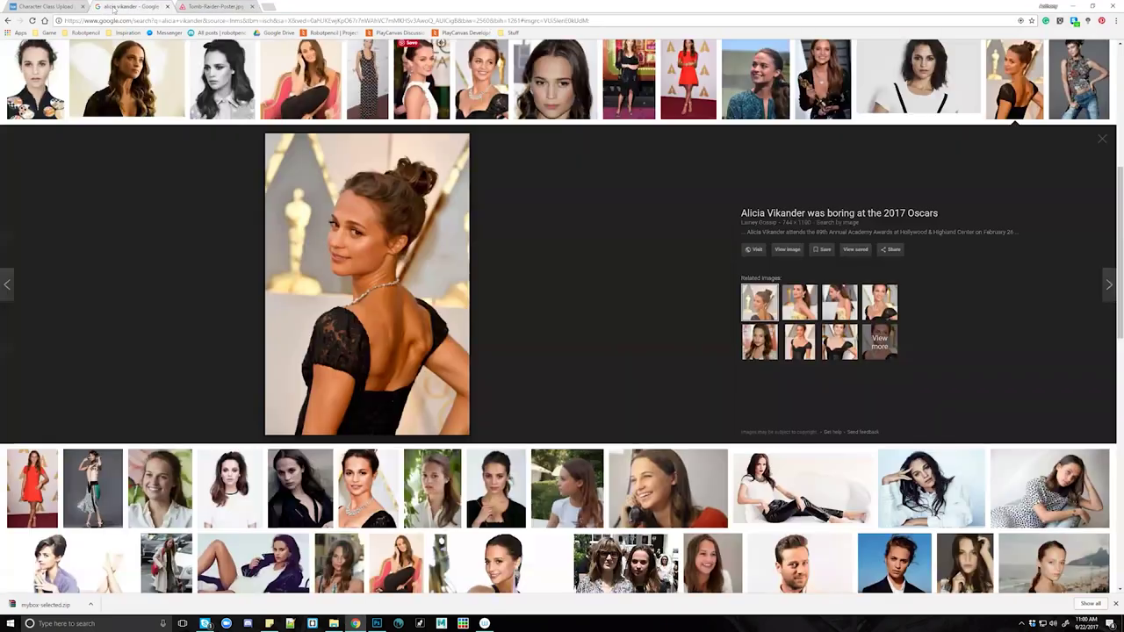
Browse the Alicia Vikander image results and preview the black sequined top photo and the red leather crop top photo.
{"action": "scroll", "coordinate": [584, 343], "scroll_direction": "down", "scroll_amount": 1}
{"action": "scroll", "coordinate": [583, 342], "scroll_direction": "down", "scroll_amount": 3}
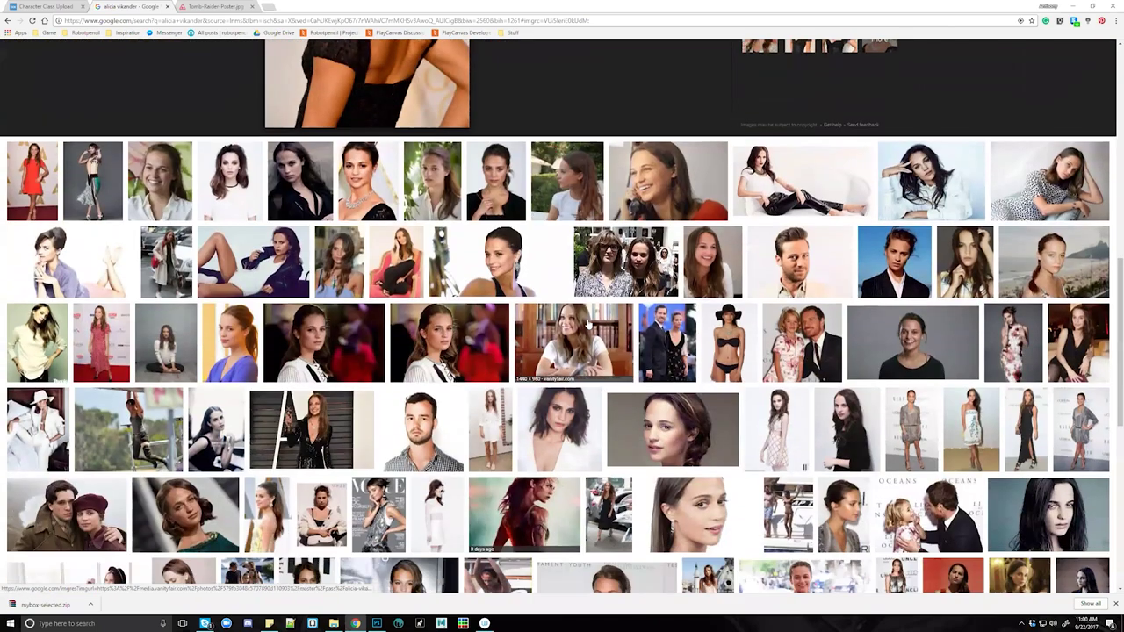
{"action": "scroll", "coordinate": [587, 323], "scroll_direction": "down", "scroll_amount": 1}
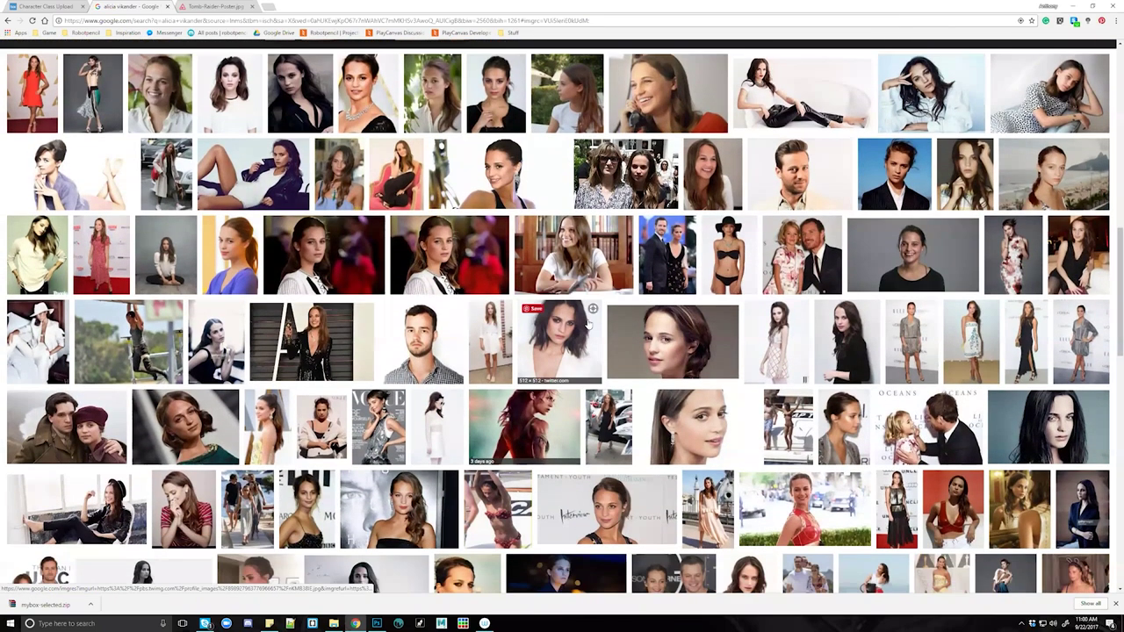
{"action": "scroll", "coordinate": [584, 316], "scroll_direction": "down", "scroll_amount": 3}
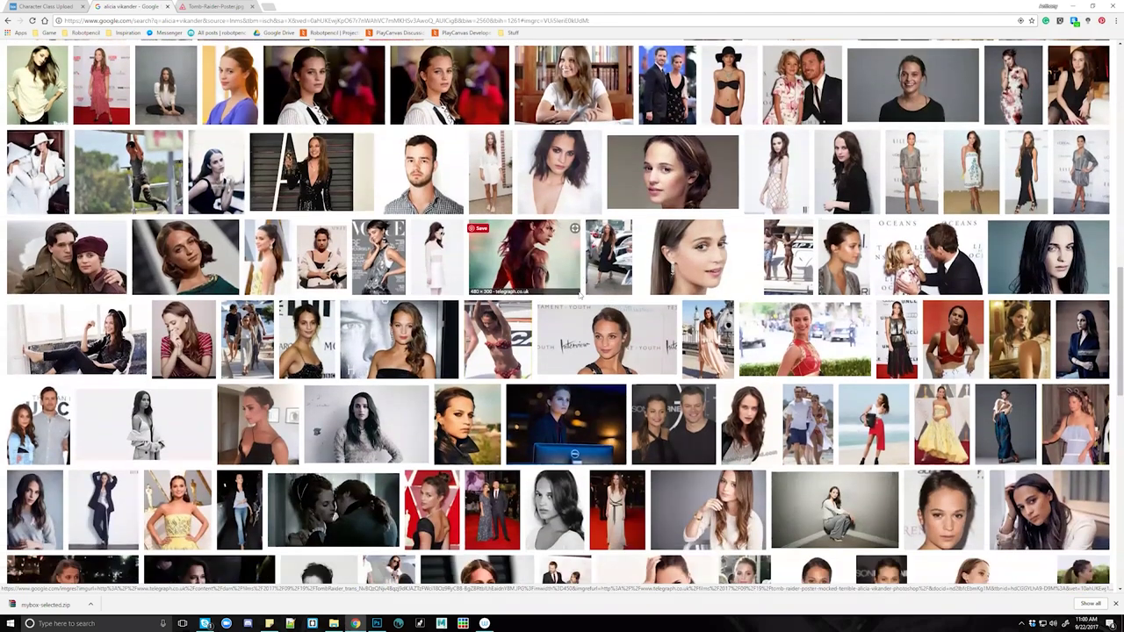
{"action": "scroll", "coordinate": [579, 298], "scroll_direction": "down", "scroll_amount": 1}
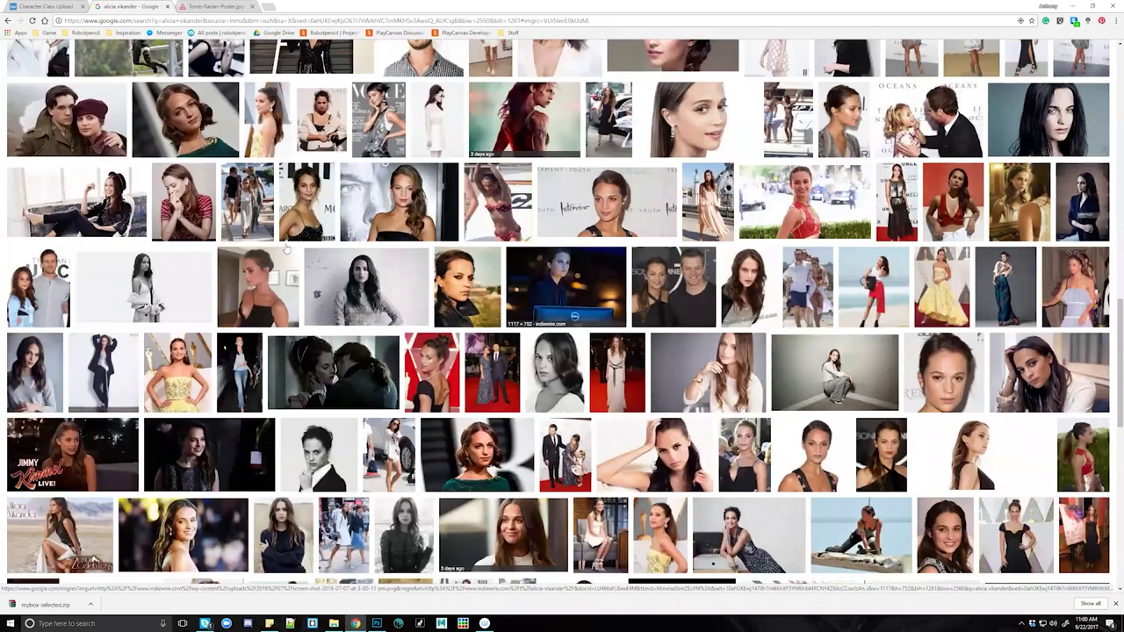
{"action": "left_click", "coordinate": [303, 188]}
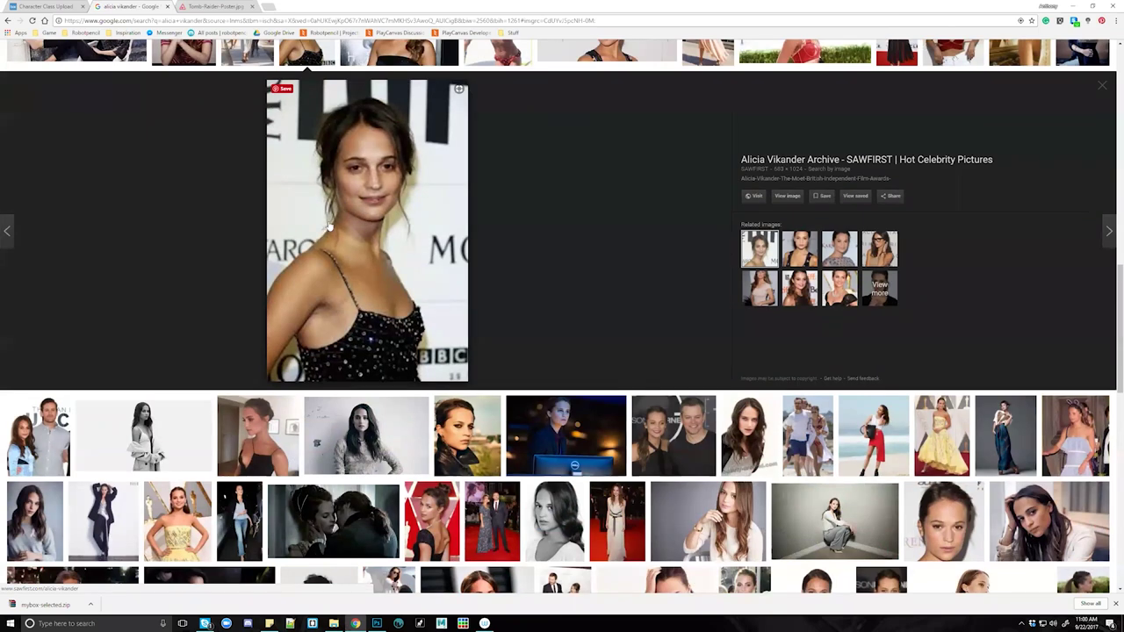
{"action": "scroll", "coordinate": [644, 339], "scroll_direction": "up", "scroll_amount": 3}
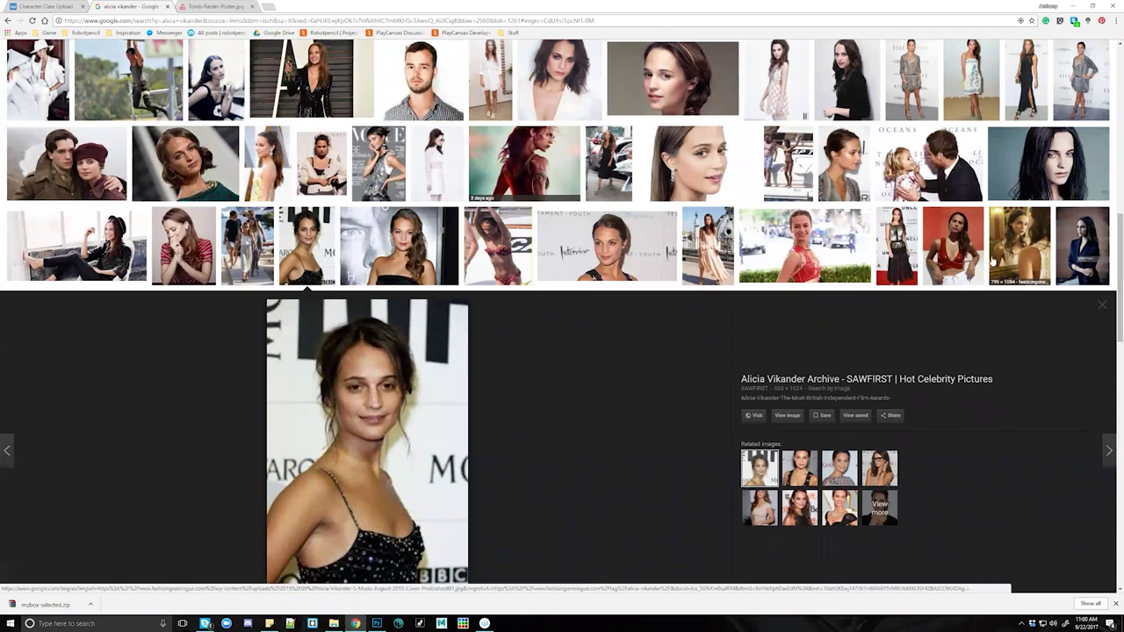
{"action": "left_click", "coordinate": [966, 256]}
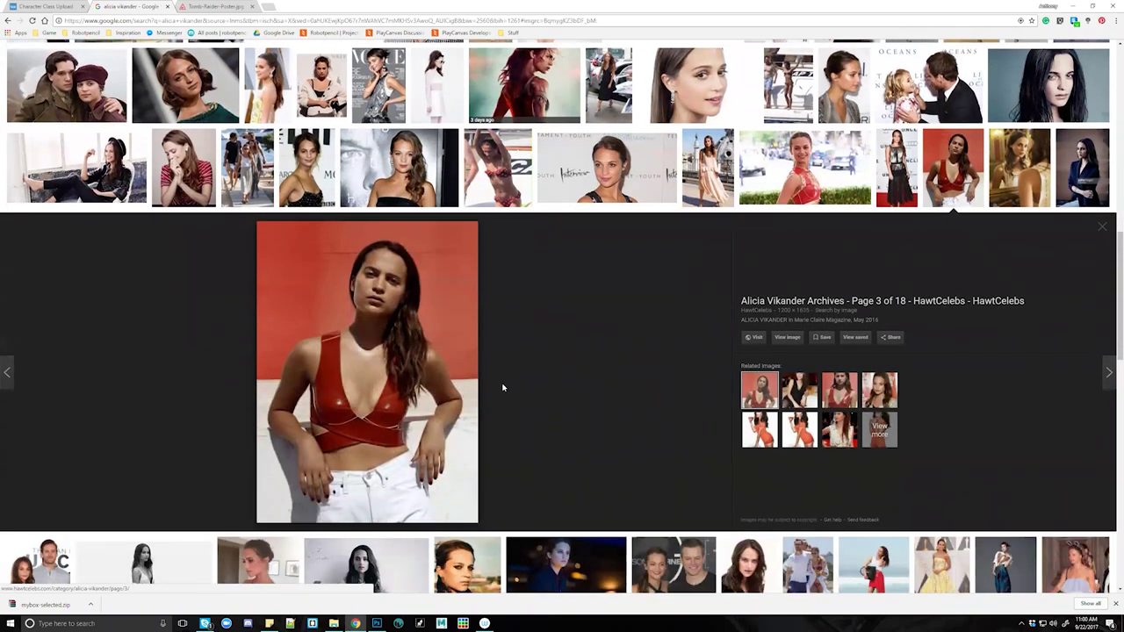
Look through the image results farther down and return to the start of the results.
{"action": "scroll", "coordinate": [502, 386], "scroll_direction": "down", "scroll_amount": 4}
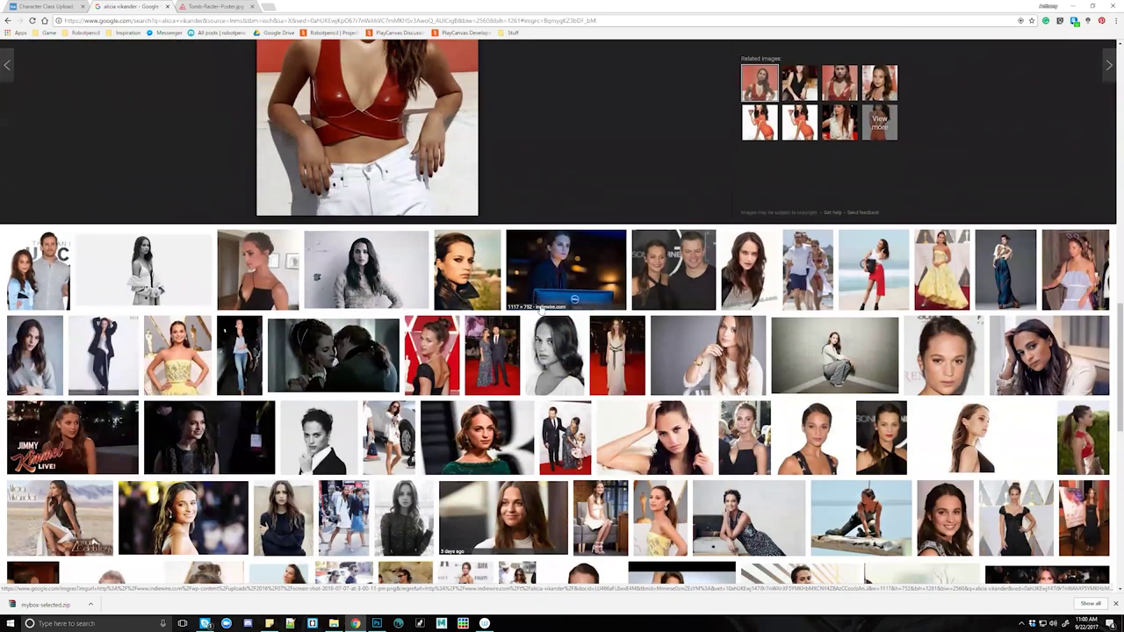
{"action": "scroll", "coordinate": [540, 309], "scroll_direction": "down", "scroll_amount": 3}
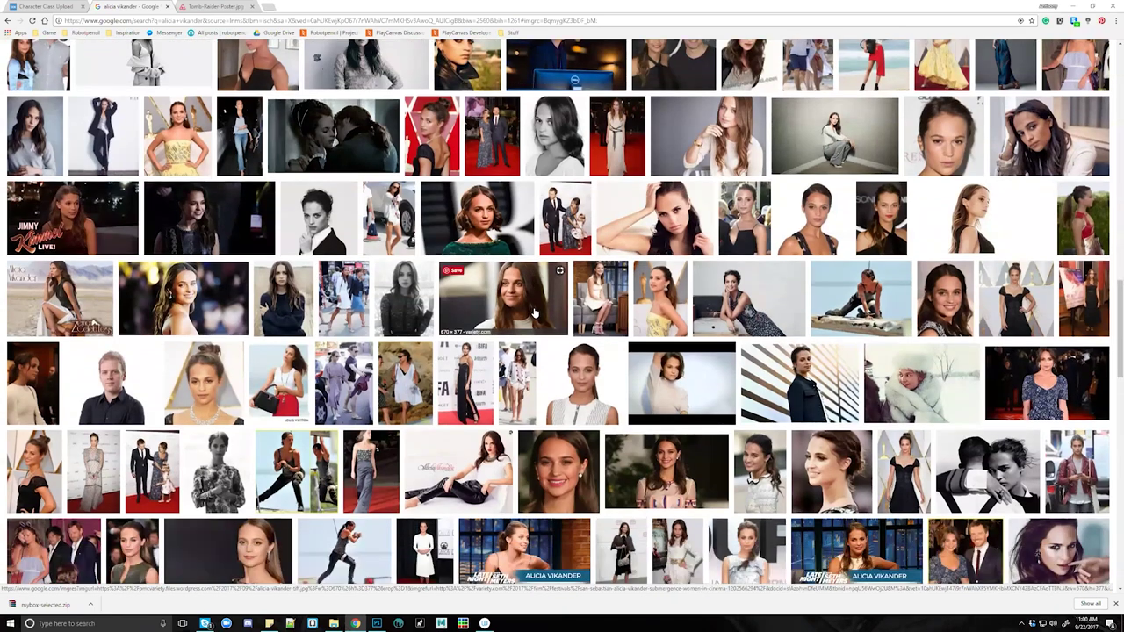
{"action": "scroll", "coordinate": [533, 311], "scroll_direction": "down", "scroll_amount": 3}
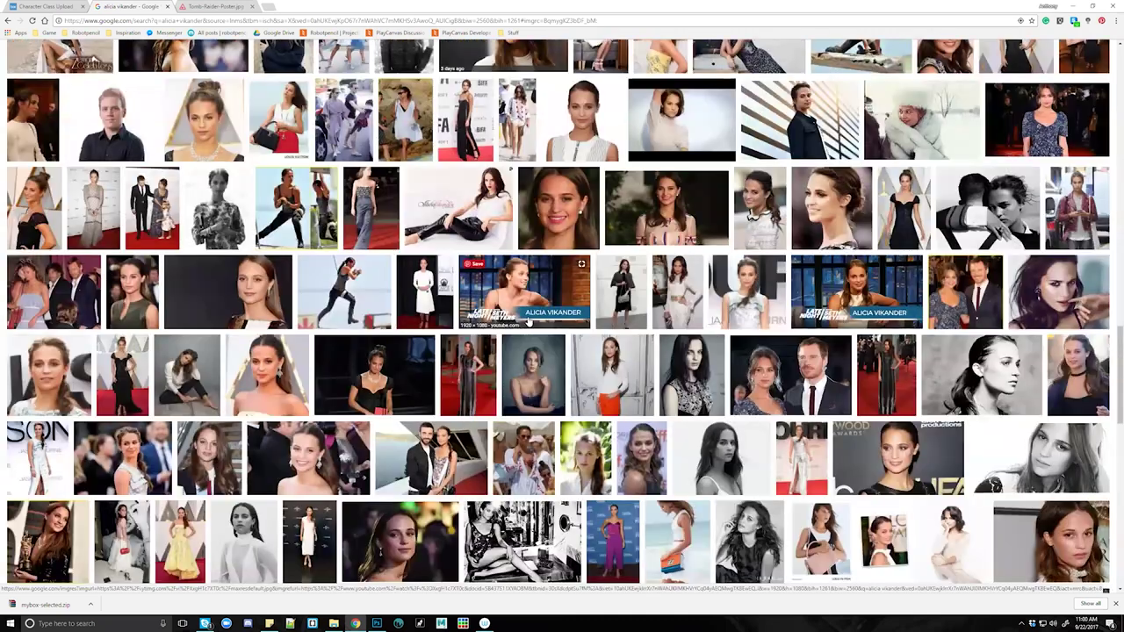
{"action": "key", "text": "Home"}
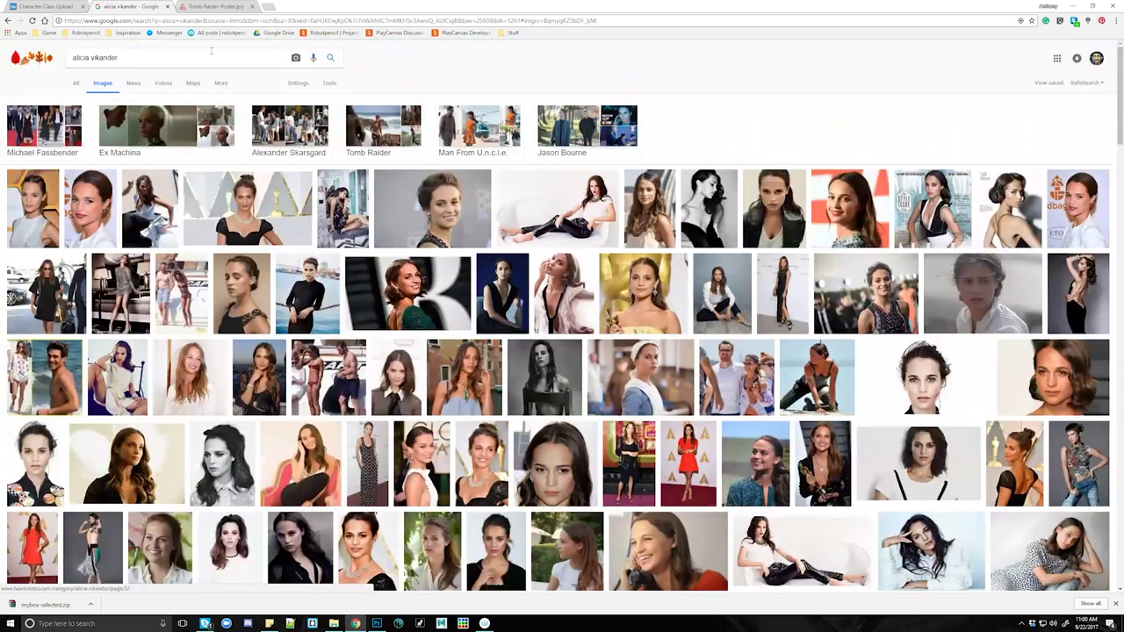
Close the Tomb Raider poster and Alicia Vikander image search pages, and switch back to Photoshop.
{"action": "triple_click", "coordinate": [202, 56]}
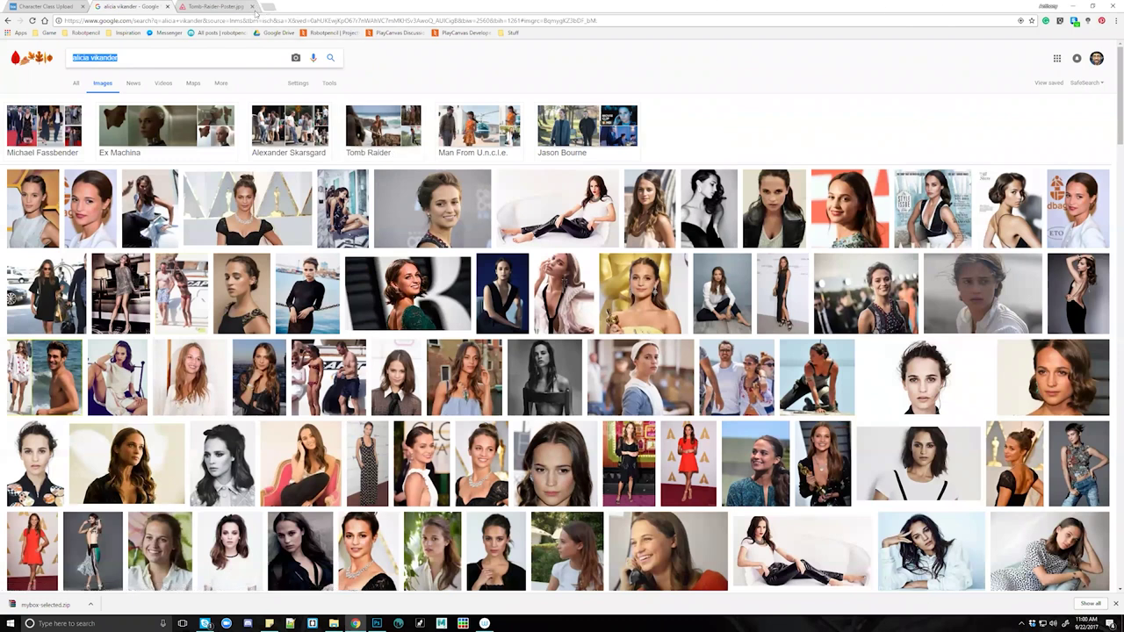
{"action": "left_click", "coordinate": [252, 7]}
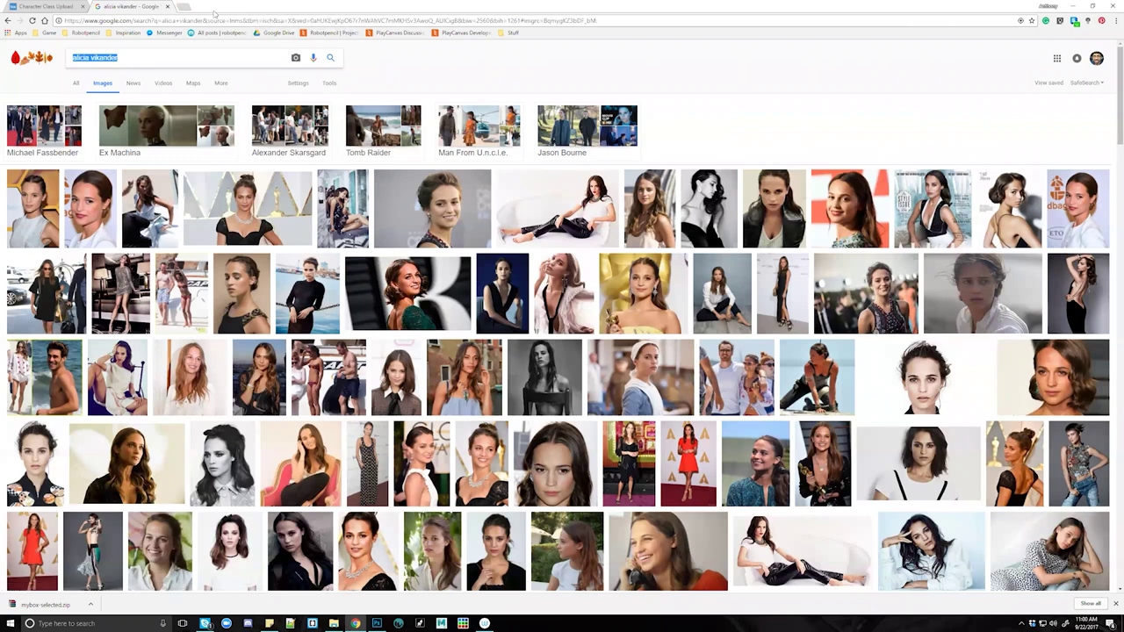
{"action": "left_click", "coordinate": [168, 6]}
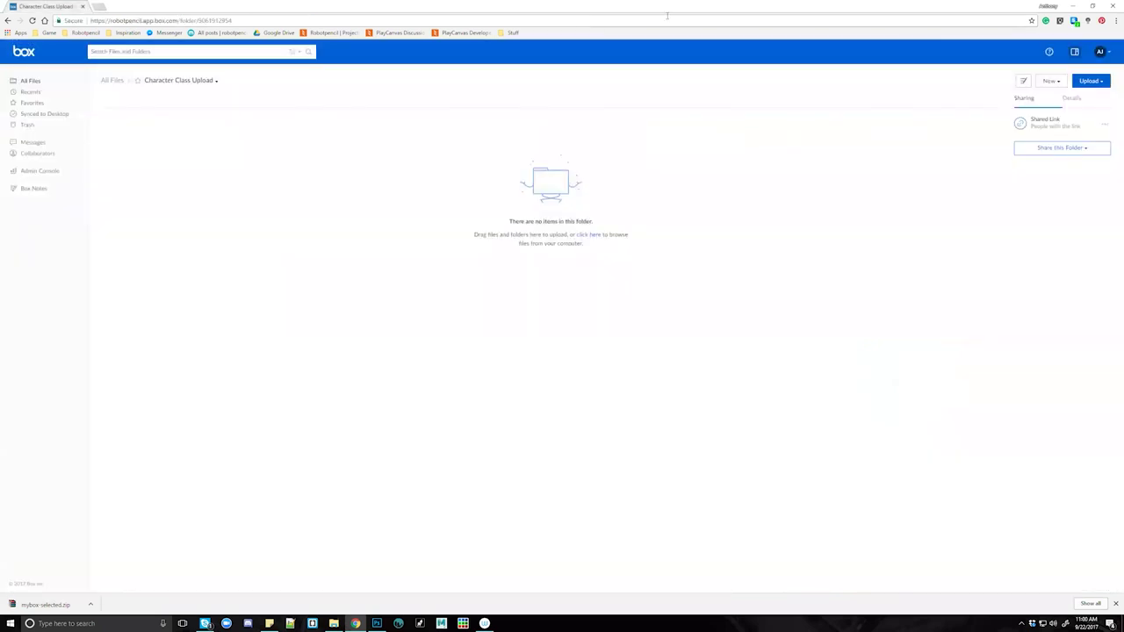
{"action": "left_click", "coordinate": [1072, 6]}
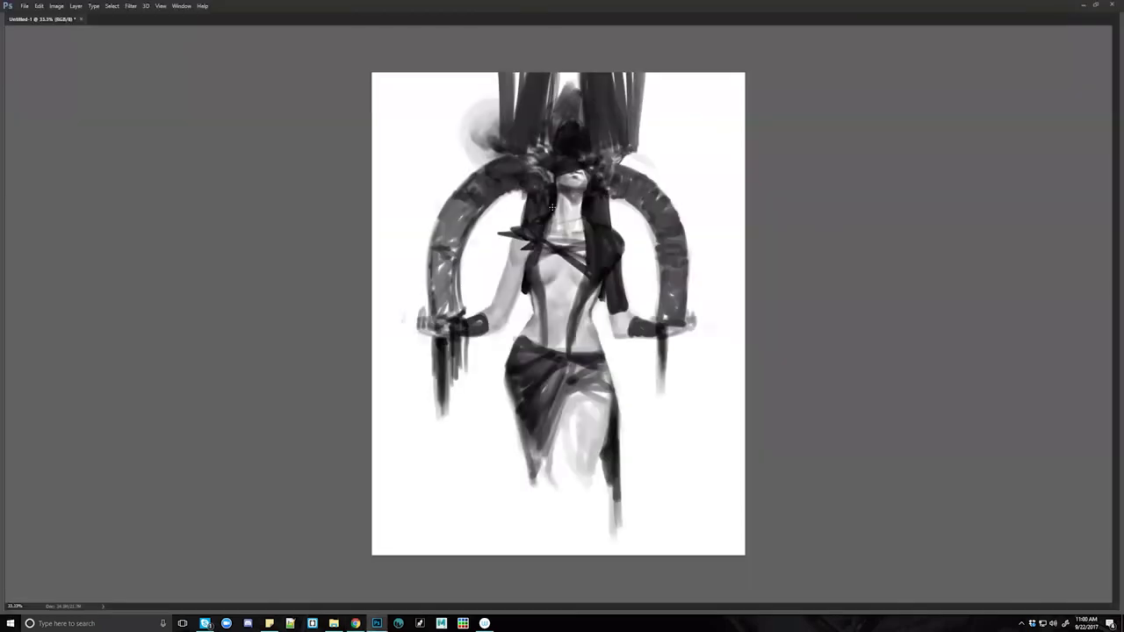
Paint thin, curved dark strands fanning outward on both sides of the headdress up to the canvas edge.
{"action": "left_click_drag", "start_coordinate": [493, 72], "coordinate": [501, 128]}
{"action": "left_click_drag", "start_coordinate": [489, 72], "coordinate": [500, 150]}
{"action": "mouse_move", "coordinate": [489, 74]}
{"action": "left_mouse_down"}
{"action": "mouse_move", "coordinate": [493, 139]}
{"action": "mouse_move", "coordinate": [488, 130]}
{"action": "left_mouse_up"}
{"action": "left_click_drag", "start_coordinate": [647, 74], "coordinate": [639, 149]}
{"action": "left_click_drag", "start_coordinate": [471, 73], "coordinate": [489, 136]}
{"action": "mouse_move", "coordinate": [647, 147]}
{"action": "left_mouse_down"}
{"action": "mouse_move", "coordinate": [665, 107]}
{"action": "mouse_move", "coordinate": [643, 147]}
{"action": "left_mouse_up"}
{"action": "left_click_drag", "start_coordinate": [673, 74], "coordinate": [648, 139]}
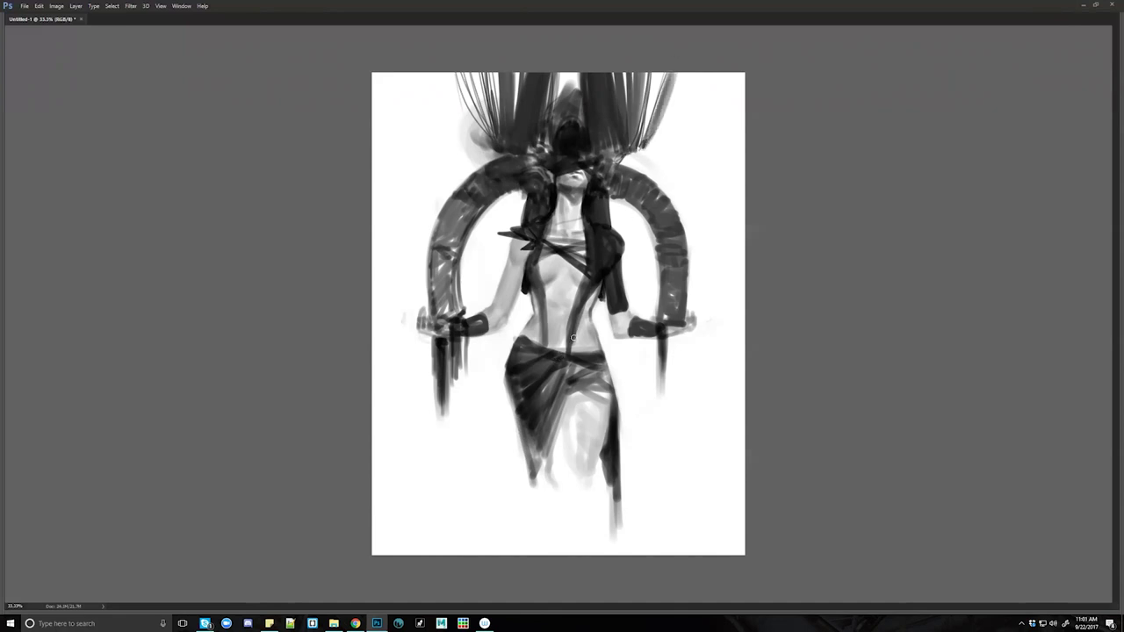
Check the composition by flipping the canvas horizontally and flipping it back.
{"action": "key", "text": "ctrl"}
{"action": "key", "text": "ctrl+f"}
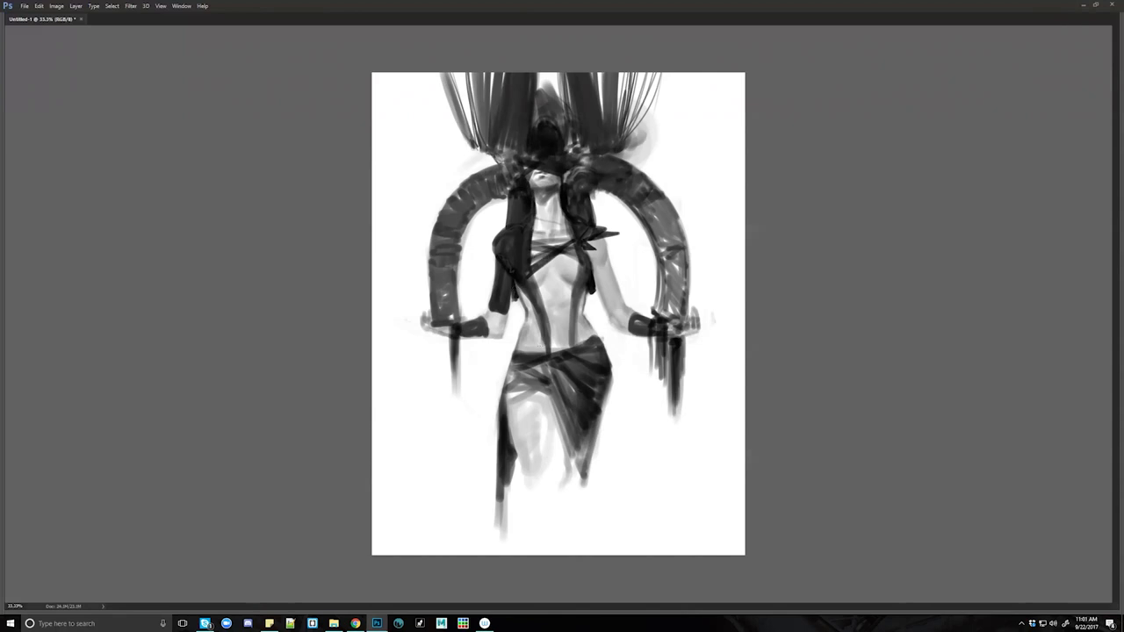
{"action": "key", "text": "ctrl+shift+h"}
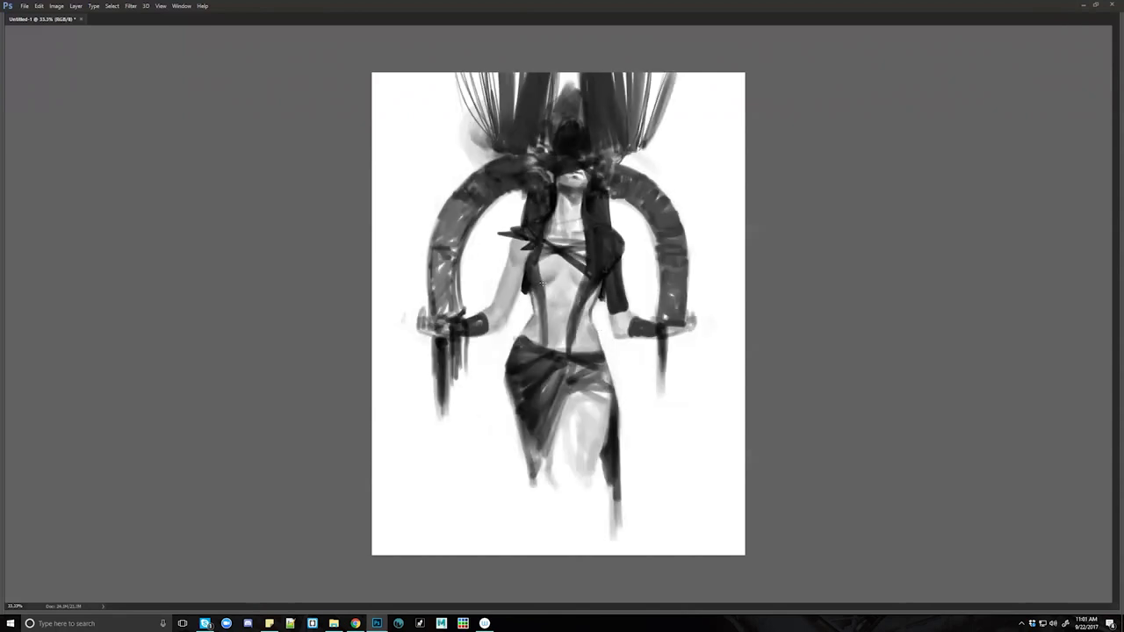
Refine the shading under the bust and along the torso straps, and shade the belly with a larger brush.
{"action": "left_click_drag", "start_coordinate": [540, 268], "coordinate": [549, 295]}
{"action": "left_click_drag", "start_coordinate": [589, 286], "coordinate": [576, 292]}
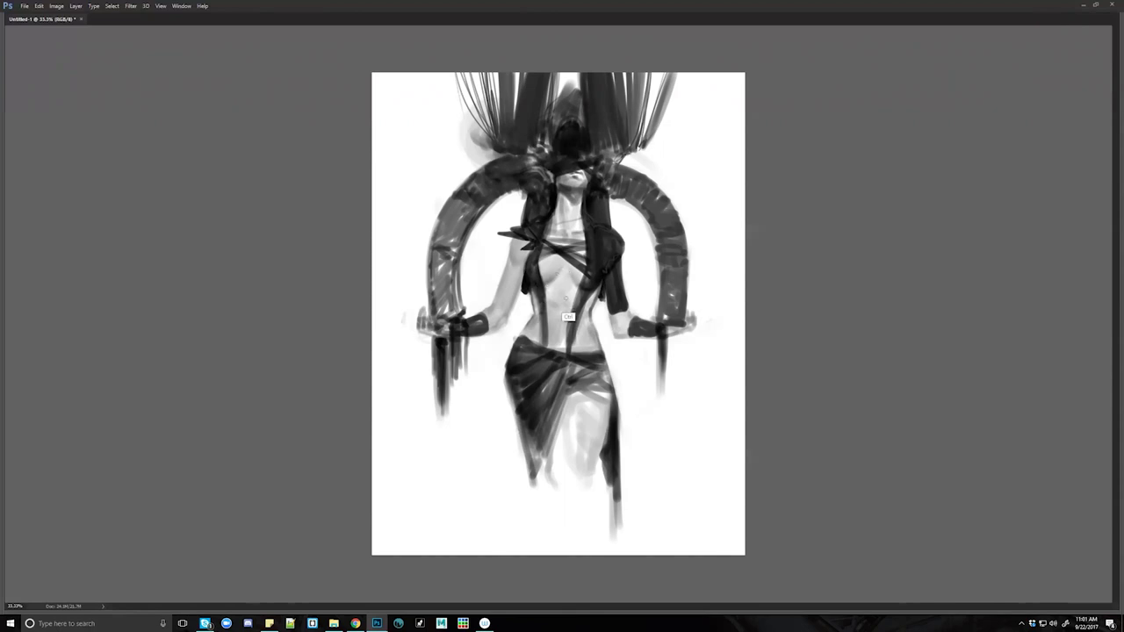
{"action": "left_click_drag", "start_coordinate": [531, 289], "coordinate": [542, 327]}
{"action": "left_click_drag", "start_coordinate": [598, 286], "coordinate": [592, 327]}
{"action": "key", "text": "bracketright"}
{"action": "key", "text": "bracketright"}
{"action": "key", "text": "bracketright"}
{"action": "mouse_move", "coordinate": [554, 309]}
{"action": "left_mouse_down"}
{"action": "mouse_move", "coordinate": [565, 319]}
{"action": "mouse_move", "coordinate": [546, 301]}
{"action": "mouse_move", "coordinate": [572, 311]}
{"action": "mouse_move", "coordinate": [556, 290]}
{"action": "mouse_move", "coordinate": [570, 309]}
{"action": "mouse_move", "coordinate": [559, 333]}
{"action": "left_mouse_up"}
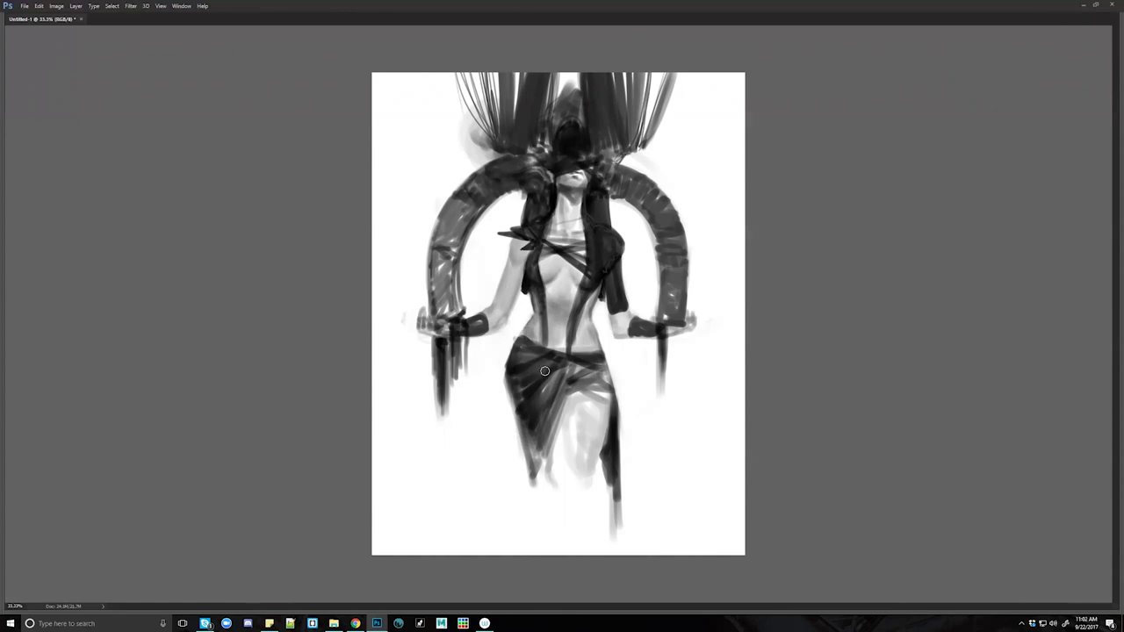
Mirror the canvas to repaint the skirt's waistband so it rises over both hips, and flip the view back.
{"action": "key", "text": "ctrl+h"}
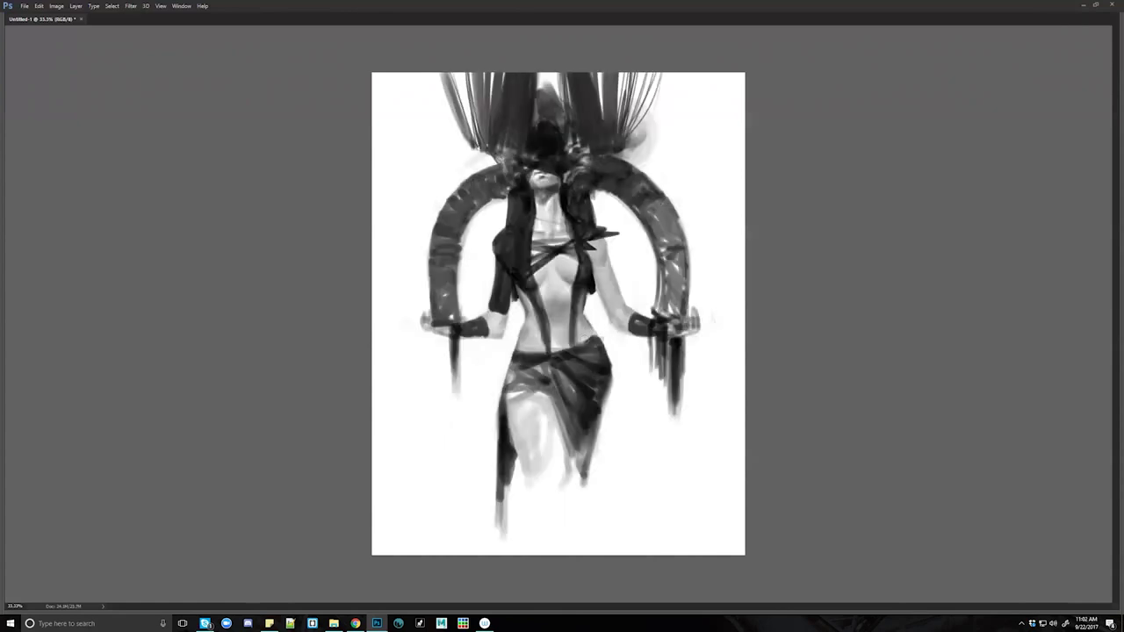
{"action": "left_click_drag", "start_coordinate": [577, 346], "coordinate": [595, 333]}
{"action": "left_click_drag", "start_coordinate": [518, 347], "coordinate": [540, 351]}
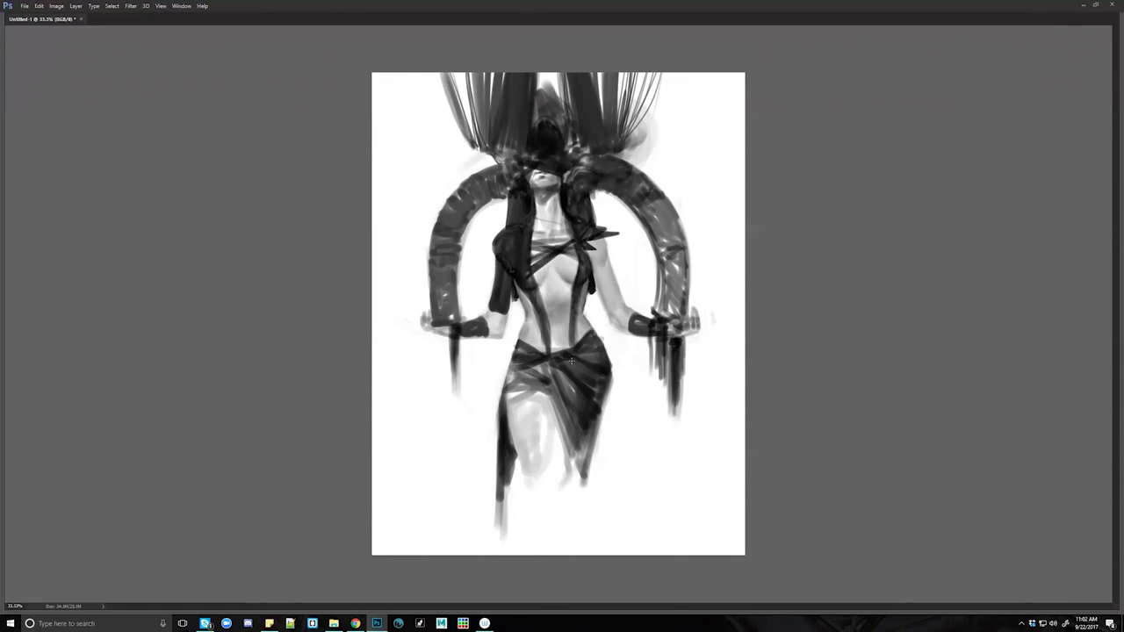
{"action": "scroll", "coordinate": [571, 386], "scroll_direction": "down", "scroll_amount": 2}
{"action": "scroll", "coordinate": [579, 347], "scroll_direction": "up", "scroll_amount": 1}
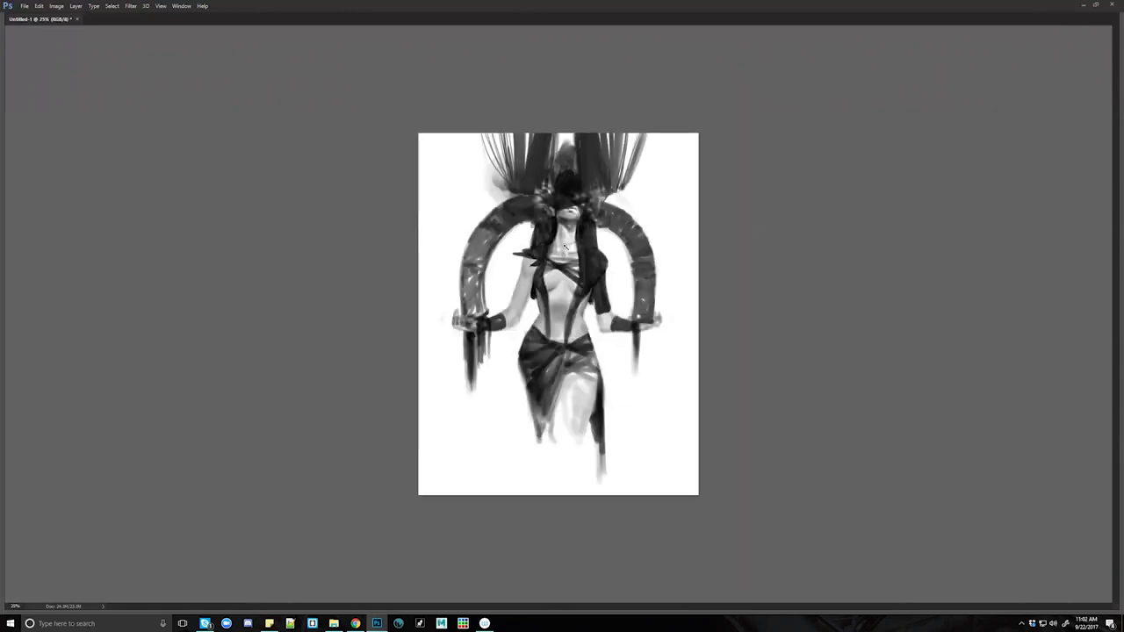
{"action": "scroll", "coordinate": [567, 249], "scroll_direction": "up", "scroll_amount": 1}
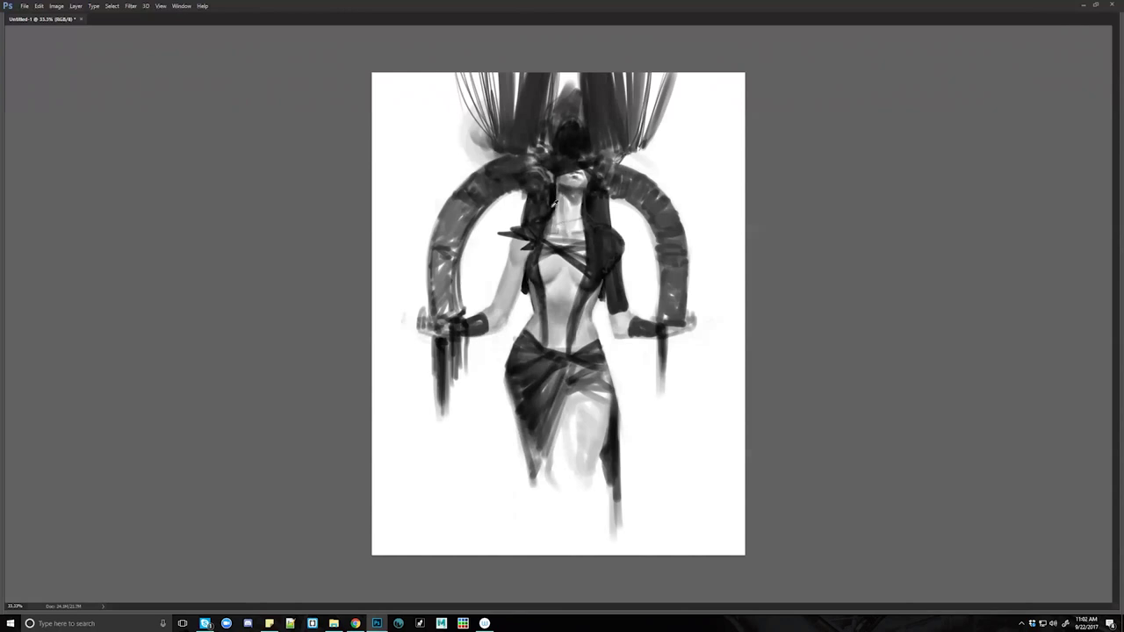
Paint a thin dark necklace across the collarbone and sharpen the crossed straps over the chest.
{"action": "left_click_drag", "start_coordinate": [553, 204], "coordinate": [559, 222]}
{"action": "left_click_drag", "start_coordinate": [571, 224], "coordinate": [582, 226]}
{"action": "left_click_drag", "start_coordinate": [535, 260], "coordinate": [559, 254]}
{"action": "left_click_drag", "start_coordinate": [562, 252], "coordinate": [572, 250]}
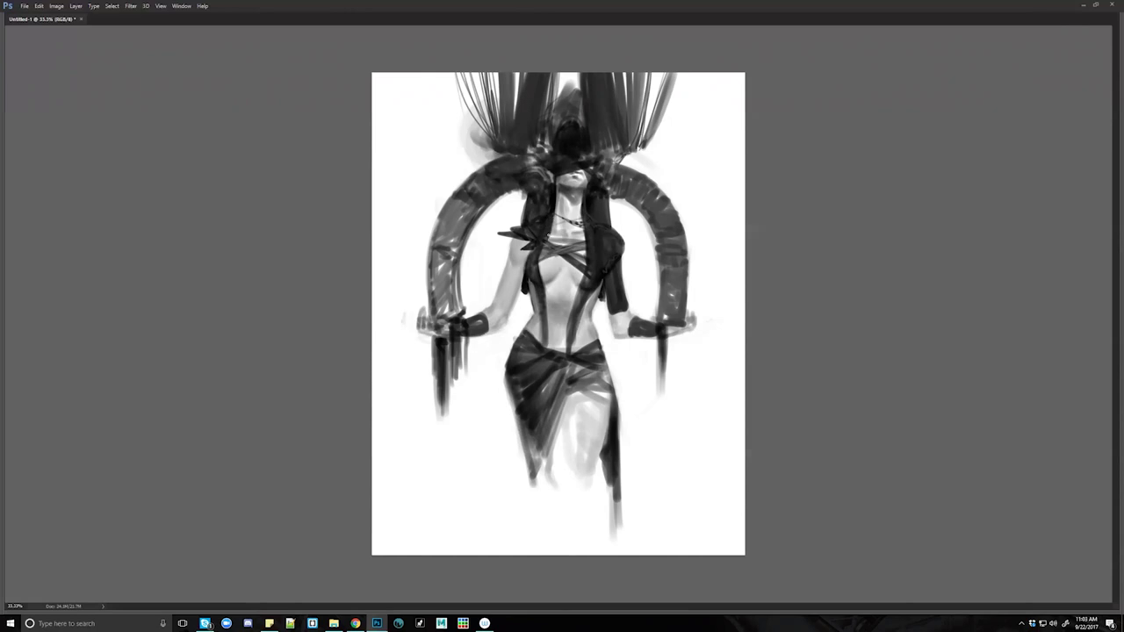
{"action": "left_click_drag", "start_coordinate": [550, 230], "coordinate": [542, 251]}
{"action": "left_click", "coordinate": [589, 303], "text": "alt"}
{"action": "left_click", "coordinate": [591, 307], "text": "alt"}
{"action": "left_click", "coordinate": [595, 316], "text": "alt"}
{"action": "left_click", "coordinate": [589, 342], "text": "ctrl"}
{"action": "scroll", "coordinate": [593, 338], "scroll_direction": "up", "scroll_amount": 1}
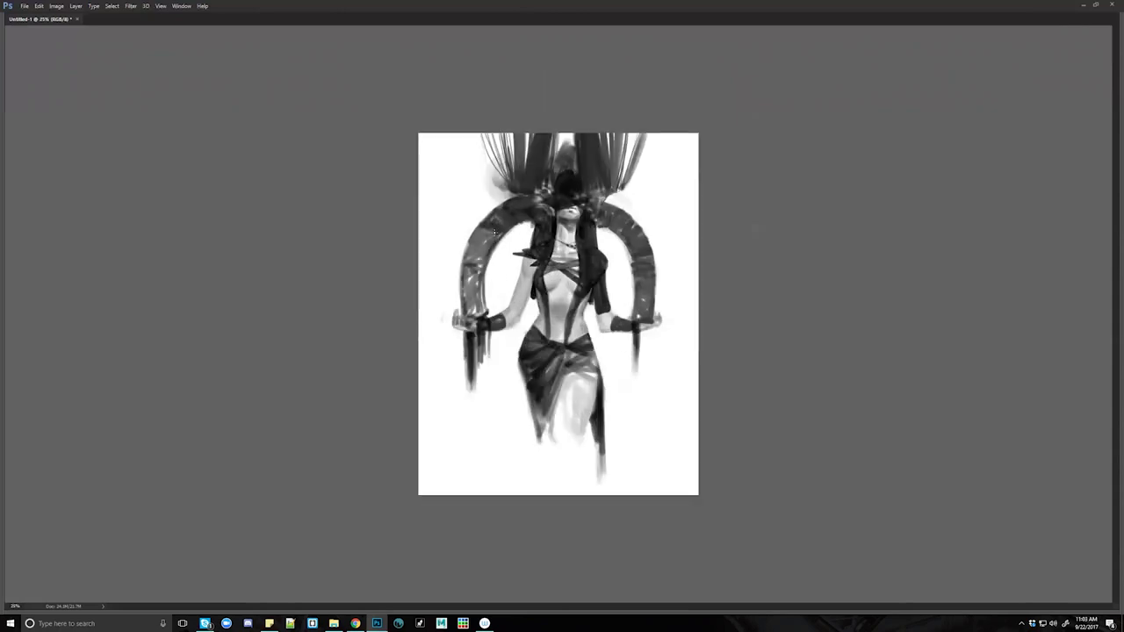
Darken the upper curve of the horn and brush soft gray haze on both sides of the headdress.
{"action": "mouse_move", "coordinate": [489, 234]}
{"action": "left_mouse_down"}
{"action": "mouse_move", "coordinate": [474, 238]}
{"action": "mouse_move", "coordinate": [481, 247]}
{"action": "left_mouse_up"}
{"action": "left_click_drag", "start_coordinate": [501, 205], "coordinate": [481, 227]}
{"action": "mouse_move", "coordinate": [487, 174]}
{"action": "left_mouse_down"}
{"action": "mouse_move", "coordinate": [492, 209]}
{"action": "mouse_move", "coordinate": [483, 194]}
{"action": "mouse_move", "coordinate": [479, 206]}
{"action": "mouse_move", "coordinate": [467, 161]}
{"action": "left_mouse_up"}
{"action": "mouse_move", "coordinate": [623, 213]}
{"action": "left_mouse_down"}
{"action": "mouse_move", "coordinate": [626, 170]}
{"action": "mouse_move", "coordinate": [636, 188]}
{"action": "mouse_move", "coordinate": [658, 193]}
{"action": "mouse_move", "coordinate": [663, 172]}
{"action": "left_mouse_up"}
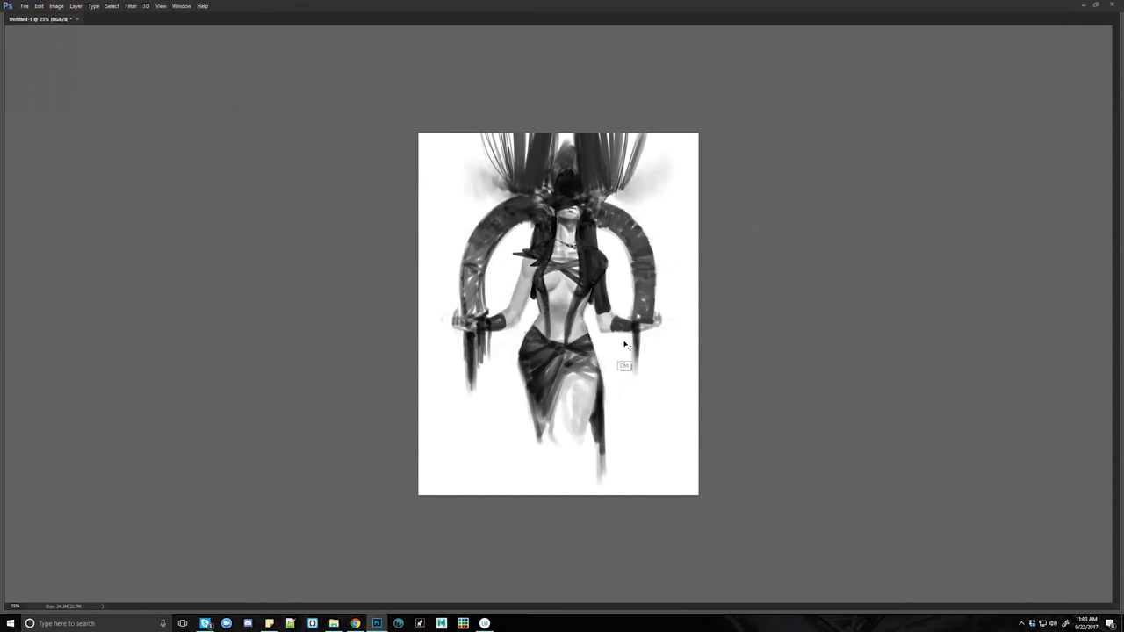
Flip the canvas horizontally and darken the lower and outer parts of both horns with sampled dark tones.
{"action": "key", "text": "ctrl+f"}
{"action": "mouse_move", "coordinate": [468, 290]}
{"action": "left_mouse_down"}
{"action": "mouse_move", "coordinate": [476, 303]}
{"action": "mouse_move", "coordinate": [469, 290]}
{"action": "mouse_move", "coordinate": [481, 292]}
{"action": "left_mouse_up"}
{"action": "mouse_move", "coordinate": [647, 292]}
{"action": "left_mouse_down"}
{"action": "mouse_move", "coordinate": [644, 260]}
{"action": "mouse_move", "coordinate": [649, 307]}
{"action": "mouse_move", "coordinate": [635, 245]}
{"action": "mouse_move", "coordinate": [650, 325]}
{"action": "left_mouse_up"}
{"action": "key", "text": "alt"}
{"action": "left_click", "coordinate": [638, 245], "text": "alt"}
{"action": "mouse_move", "coordinate": [628, 234]}
{"action": "left_mouse_down"}
{"action": "mouse_move", "coordinate": [639, 269]}
{"action": "mouse_move", "coordinate": [633, 237]}
{"action": "left_mouse_up"}
{"action": "left_click", "coordinate": [644, 272], "text": "alt"}
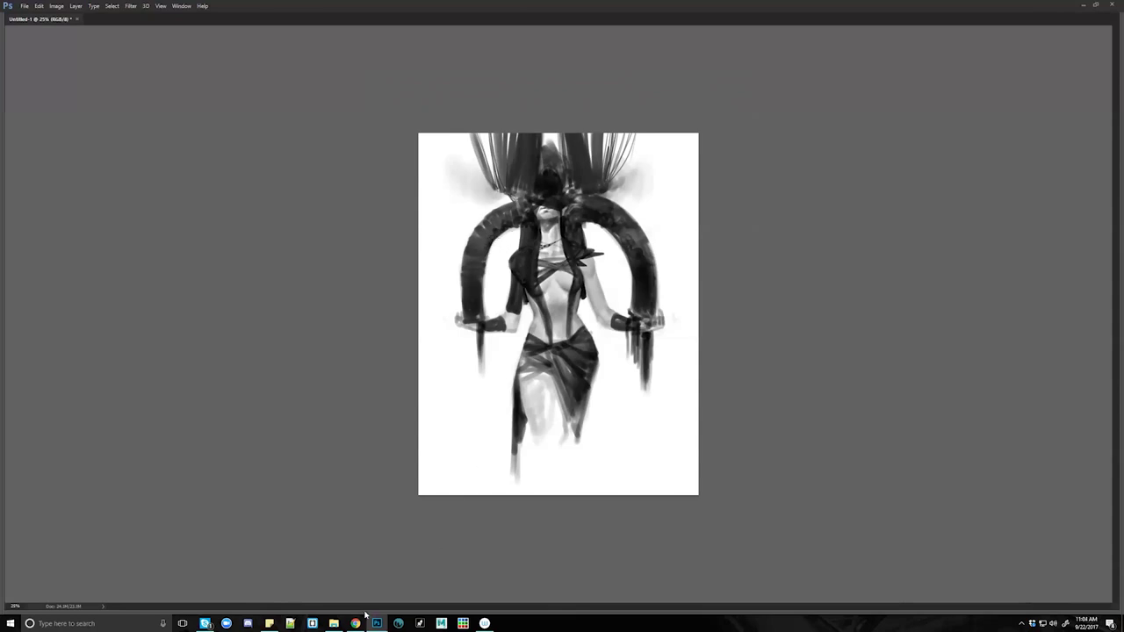
Shade the bare leg down to the calf, extend the skirt's wrap at the hip, and flip the canvas horizontally.
{"action": "mouse_move", "coordinate": [365, 614]}
{"action": "left_click_drag", "start_coordinate": [521, 401], "coordinate": [527, 426]}
{"action": "mouse_move", "coordinate": [522, 432]}
{"action": "left_mouse_down"}
{"action": "mouse_move", "coordinate": [531, 459]}
{"action": "mouse_move", "coordinate": [529, 444]}
{"action": "mouse_move", "coordinate": [535, 457]}
{"action": "mouse_move", "coordinate": [535, 439]}
{"action": "mouse_move", "coordinate": [532, 448]}
{"action": "mouse_move", "coordinate": [548, 435]}
{"action": "mouse_move", "coordinate": [535, 445]}
{"action": "mouse_move", "coordinate": [521, 431]}
{"action": "mouse_move", "coordinate": [545, 473]}
{"action": "left_mouse_up"}
{"action": "key", "text": "ctrl+z"}
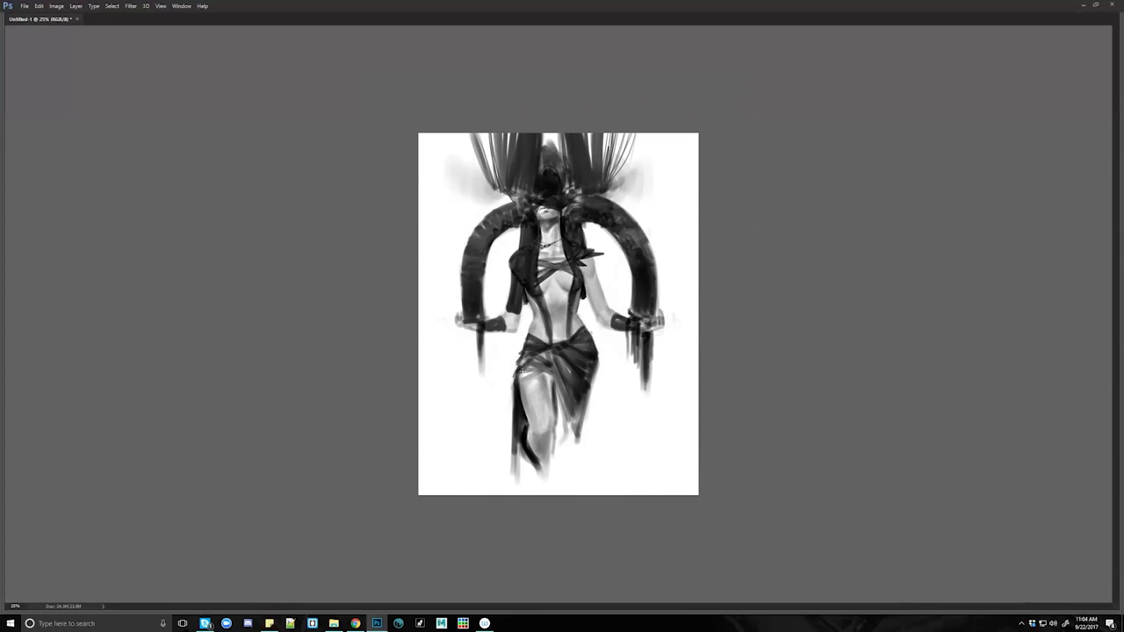
{"action": "left_click_drag", "start_coordinate": [518, 375], "coordinate": [506, 399]}
{"action": "key", "text": "ctrl+shift+h"}
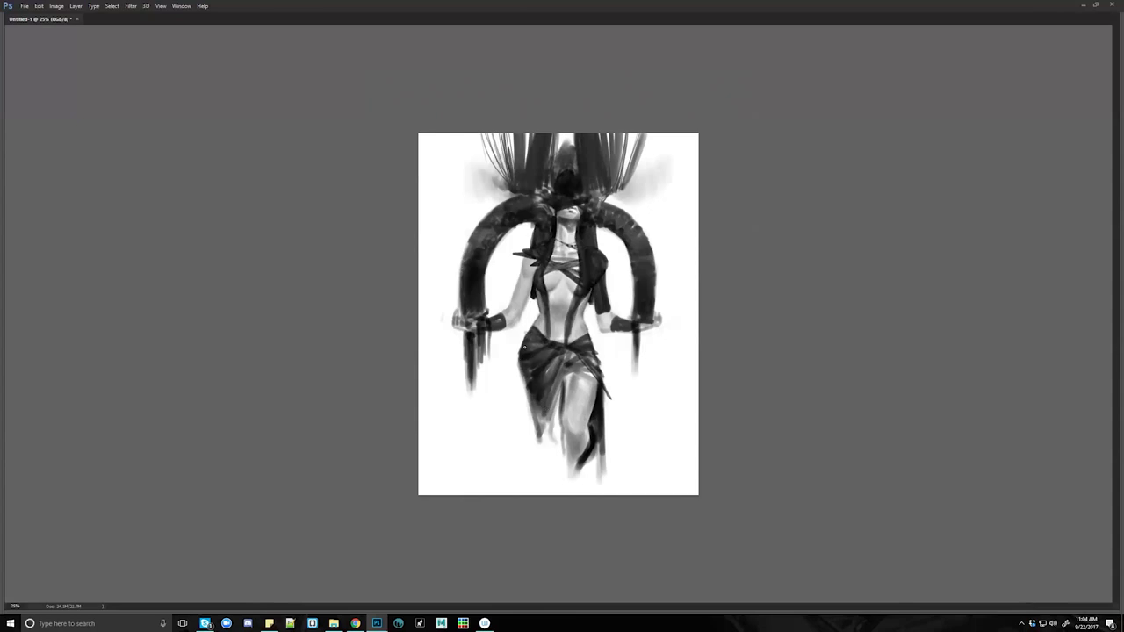
Paint a long dark cloth strip hanging from the skirt's covered hip down to the canvas's lower edge.
{"action": "left_click_drag", "start_coordinate": [522, 373], "coordinate": [523, 472]}
{"action": "left_click_drag", "start_coordinate": [528, 398], "coordinate": [525, 495]}
{"action": "left_click_drag", "start_coordinate": [519, 377], "coordinate": [522, 496]}
{"action": "left_click_drag", "start_coordinate": [520, 436], "coordinate": [519, 496]}
{"action": "left_click_drag", "start_coordinate": [519, 377], "coordinate": [520, 495]}
{"action": "left_click_drag", "start_coordinate": [517, 437], "coordinate": [517, 495]}
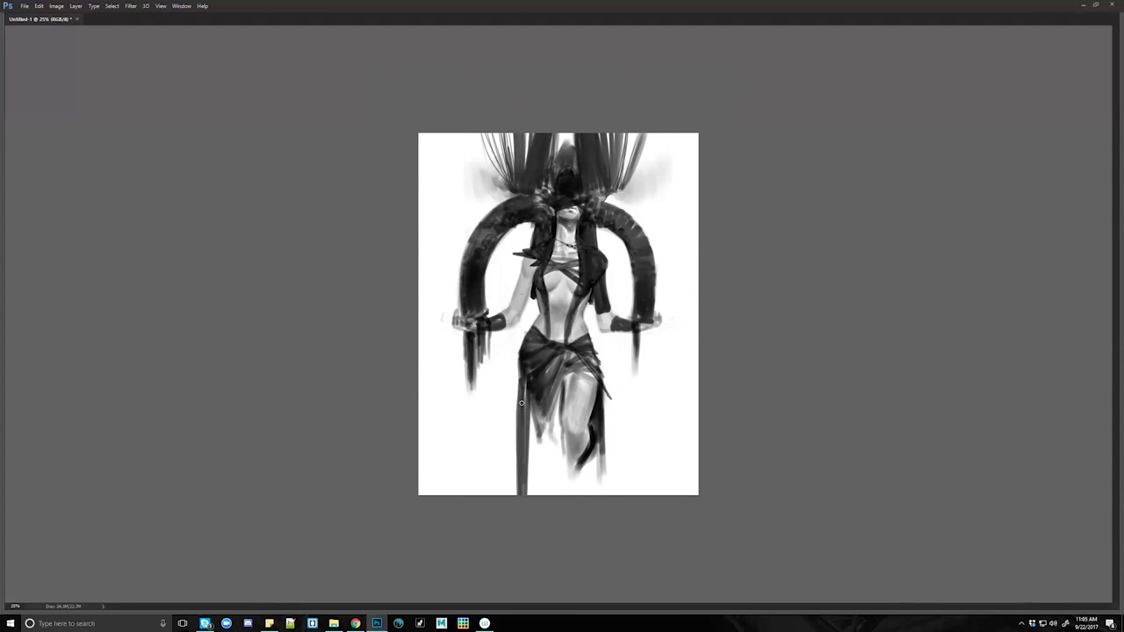
{"action": "left_click_drag", "start_coordinate": [519, 369], "coordinate": [518, 495]}
{"action": "left_click_drag", "start_coordinate": [517, 402], "coordinate": [517, 495]}
Paint thinner cloth strips between the long hanging cloth and the bare leg, and undo the last strokes.
{"action": "left_click_drag", "start_coordinate": [531, 403], "coordinate": [540, 495]}
{"action": "mouse_move", "coordinate": [557, 391]}
{"action": "left_mouse_down"}
{"action": "mouse_move", "coordinate": [544, 435]}
{"action": "mouse_move", "coordinate": [558, 398]}
{"action": "mouse_move", "coordinate": [556, 445]}
{"action": "left_mouse_up"}
{"action": "left_click_drag", "start_coordinate": [559, 394], "coordinate": [551, 483]}
{"action": "left_click_drag", "start_coordinate": [549, 437], "coordinate": [548, 493]}
{"action": "left_click_drag", "start_coordinate": [561, 410], "coordinate": [564, 434]}
{"action": "key", "text": "ctrl+alt+z"}
{"action": "key", "text": "ctrl+alt+z"}
{"action": "key", "text": "ctrl+alt+z"}
{"action": "key", "text": "ctrl+alt+z"}
{"action": "key", "text": "ctrl+alt+z"}
{"action": "key", "text": "ctrl+alt+z"}
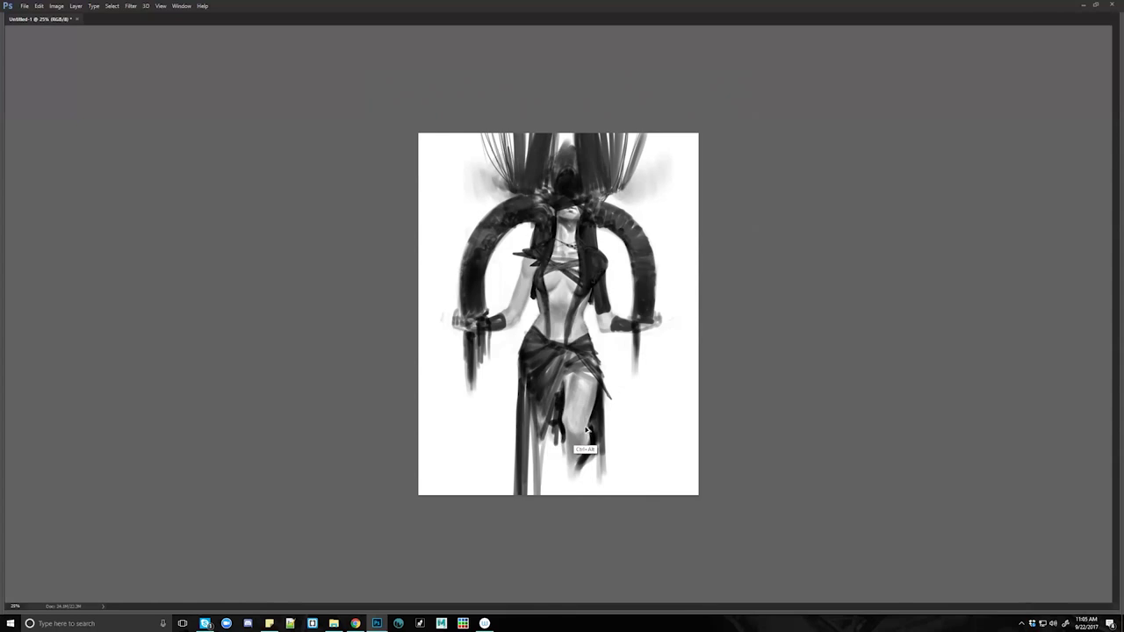
{"action": "key", "text": "ctrl+z"}
Copy the selected lower leg area to a new layer, then transform and nudge the copy to adjust the leg.
{"action": "mouse_move", "coordinate": [596, 414]}
{"action": "left_mouse_down"}
{"action": "mouse_move", "coordinate": [598, 383]}
{"action": "mouse_move", "coordinate": [583, 368]}
{"action": "mouse_move", "coordinate": [565, 399]}
{"action": "mouse_move", "coordinate": [567, 465]}
{"action": "mouse_move", "coordinate": [590, 436]}
{"action": "mouse_move", "coordinate": [597, 386]}
{"action": "mouse_move", "coordinate": [593, 399]}
{"action": "left_mouse_up"}
{"action": "key", "text": "Tab"}
{"action": "key", "text": "ctrl+j"}
{"action": "key", "text": "ctrl+t"}
{"action": "left_click_drag", "start_coordinate": [614, 355], "coordinate": [615, 382]}
{"action": "left_click_drag", "start_coordinate": [490, 395], "coordinate": [511, 366]}
{"action": "key", "text": "Return"}
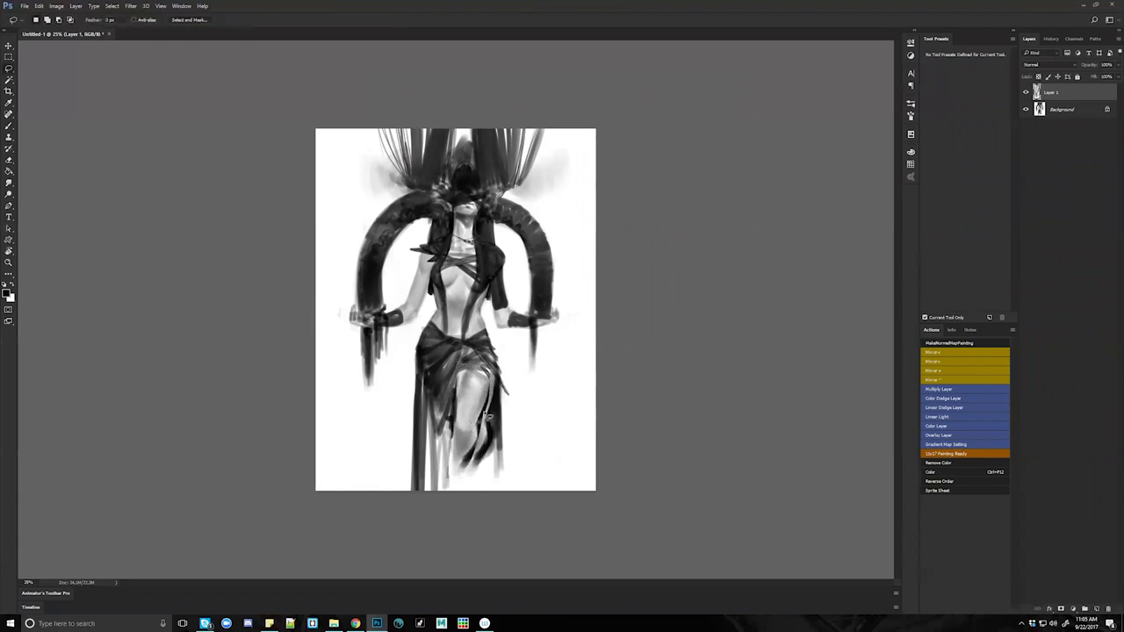
{"action": "key", "text": "v"}
{"action": "left_click_drag", "start_coordinate": [483, 406], "coordinate": [488, 404]}
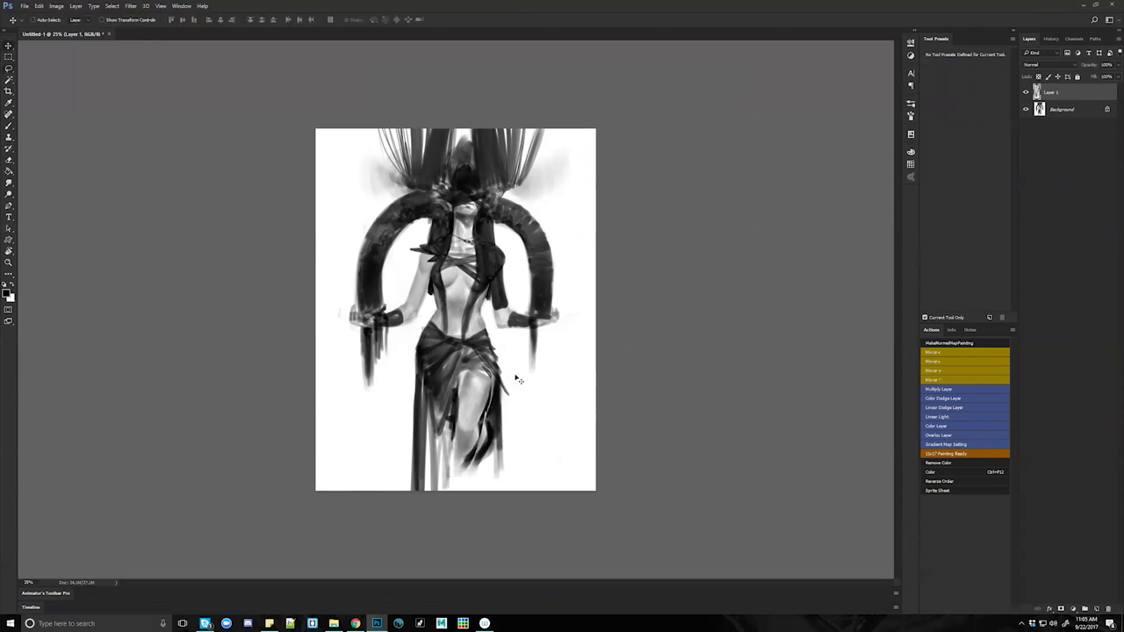
Paint vertical strokes splitting the cloth beside the bare leg into hanging strips, redoing the outer stroke.
{"action": "key", "text": "Tab"}
{"action": "key", "text": "b"}
{"action": "mouse_move", "coordinate": [597, 379]}
{"action": "left_mouse_down"}
{"action": "mouse_move", "coordinate": [582, 458]}
{"action": "mouse_move", "coordinate": [596, 490]}
{"action": "left_mouse_up"}
{"action": "left_click_drag", "start_coordinate": [605, 386], "coordinate": [603, 463]}
{"action": "key", "text": "ctrl+z"}
{"action": "mouse_move", "coordinate": [601, 394]}
{"action": "left_mouse_down"}
{"action": "mouse_move", "coordinate": [597, 489]}
{"action": "mouse_move", "coordinate": [599, 410]}
{"action": "mouse_move", "coordinate": [598, 472]}
{"action": "left_mouse_up"}
{"action": "key", "text": "ctrl+z"}
{"action": "left_click_drag", "start_coordinate": [600, 388], "coordinate": [600, 478]}
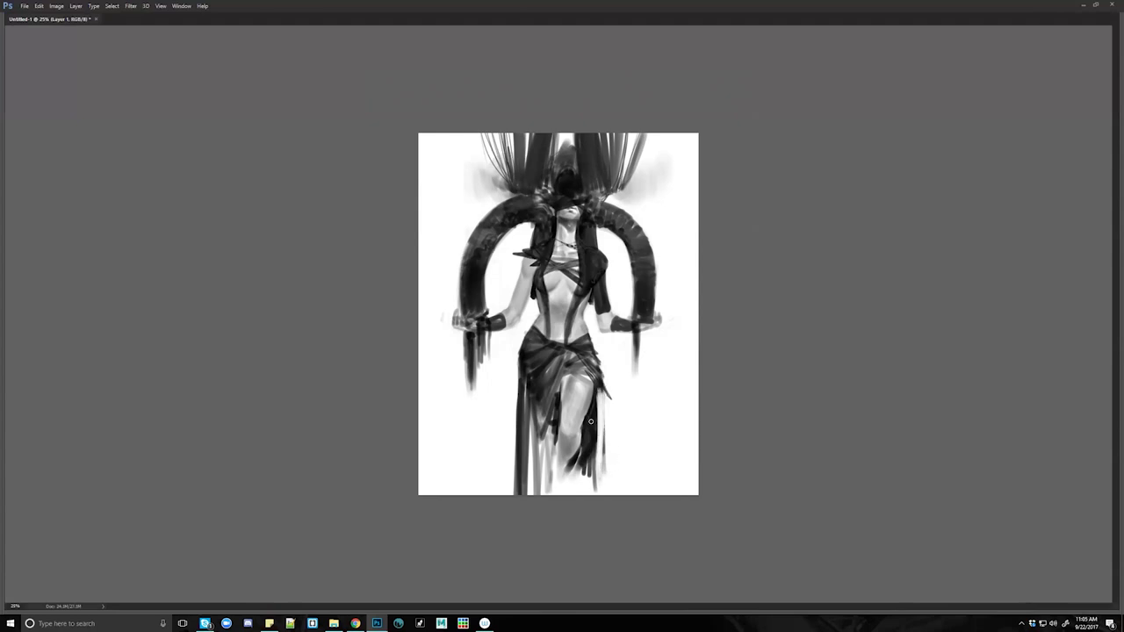
Paint vertical cloth strips around and below the bare leg down to the canvas's lower edge.
{"action": "left_click_drag", "start_coordinate": [597, 386], "coordinate": [596, 493]}
{"action": "mouse_move", "coordinate": [586, 443]}
{"action": "left_mouse_down"}
{"action": "mouse_move", "coordinate": [583, 493]}
{"action": "mouse_move", "coordinate": [572, 495]}
{"action": "left_mouse_up"}
{"action": "left_click_drag", "start_coordinate": [573, 460], "coordinate": [575, 497]}
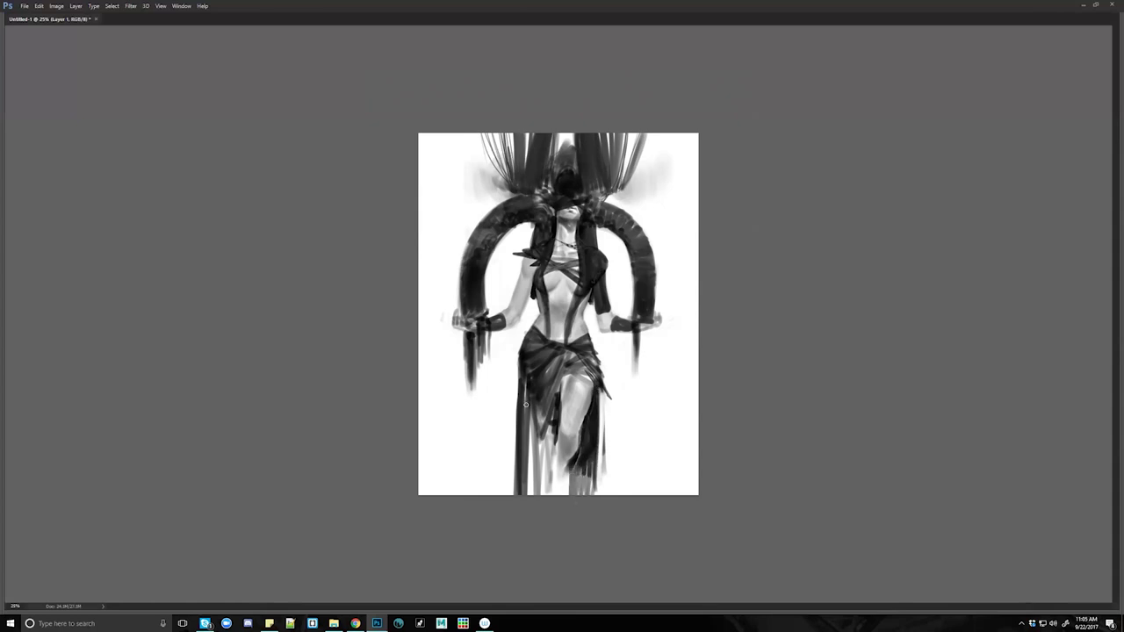
{"action": "mouse_move", "coordinate": [545, 459]}
{"action": "left_mouse_down"}
{"action": "mouse_move", "coordinate": [557, 462]}
{"action": "mouse_move", "coordinate": [555, 453]}
{"action": "mouse_move", "coordinate": [556, 482]}
{"action": "mouse_move", "coordinate": [566, 481]}
{"action": "left_mouse_up"}
Hide Layer 1 to discard the reworked leg, merge it with Background, and stamp the visible painting onto a new layer.
{"action": "key", "text": "Tab"}
{"action": "key", "text": "v"}
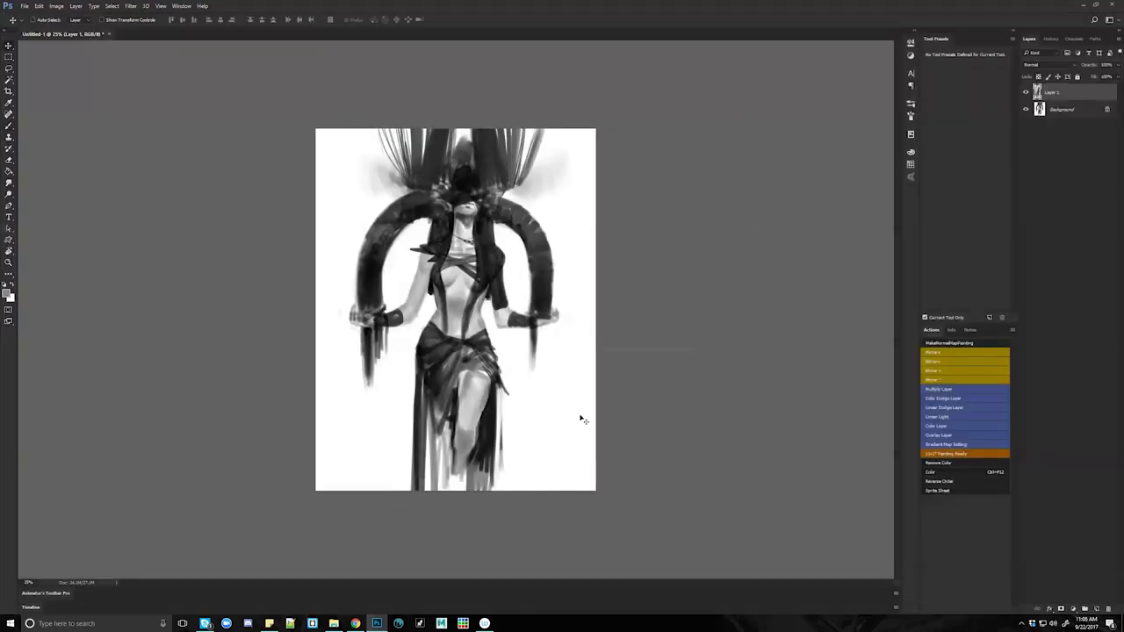
{"action": "left_click", "coordinate": [1025, 92]}
{"action": "left_click", "coordinate": [1023, 94]}
{"action": "left_click", "coordinate": [1022, 94]}
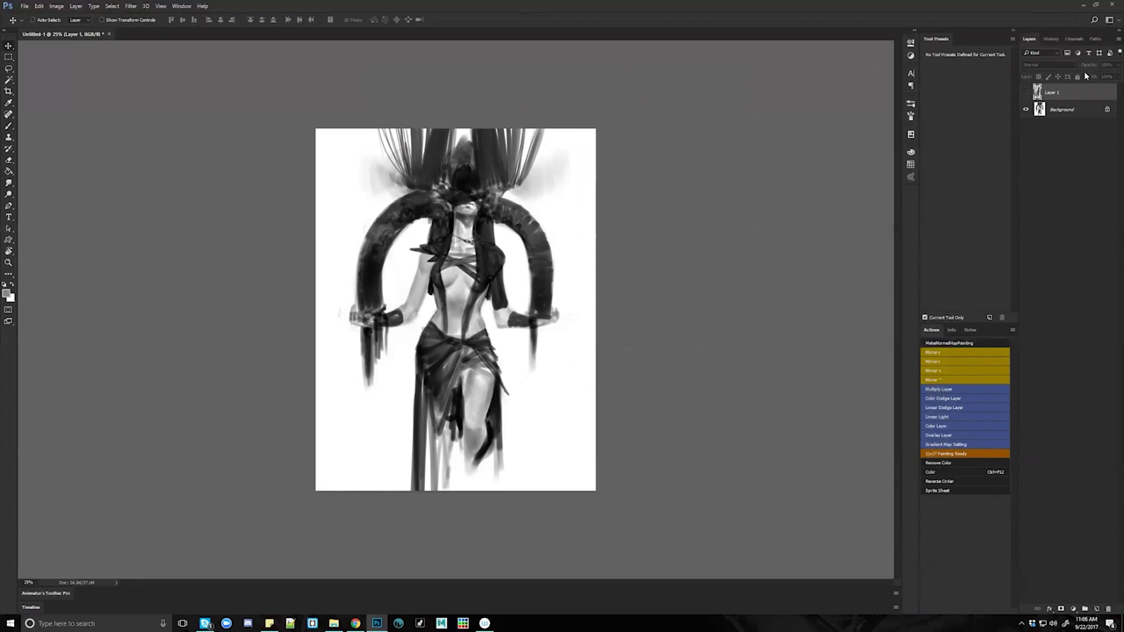
{"action": "left_click", "coordinate": [1080, 109], "text": "shift"}
{"action": "key", "text": "ctrl+e"}
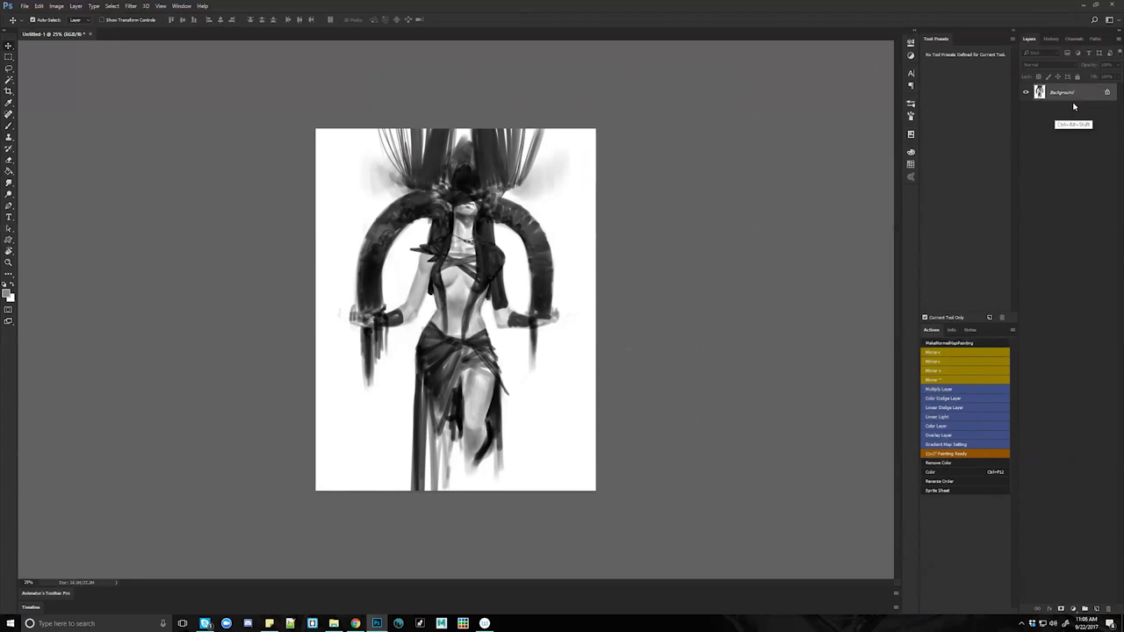
{"action": "key", "text": "ctrl+alt+shift+e"}
Paint fine black fold lines on the skirt's hem above the bare thigh with a smaller brush.
{"action": "key", "text": "z"}
{"action": "left_click", "coordinate": [525, 388]}
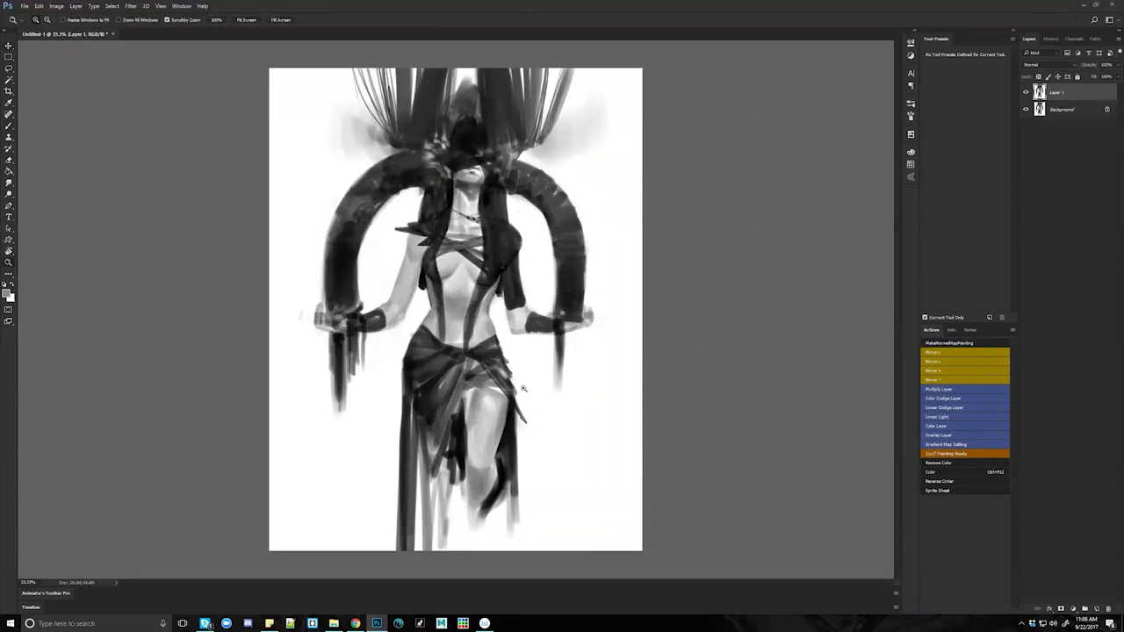
{"action": "key", "text": "b"}
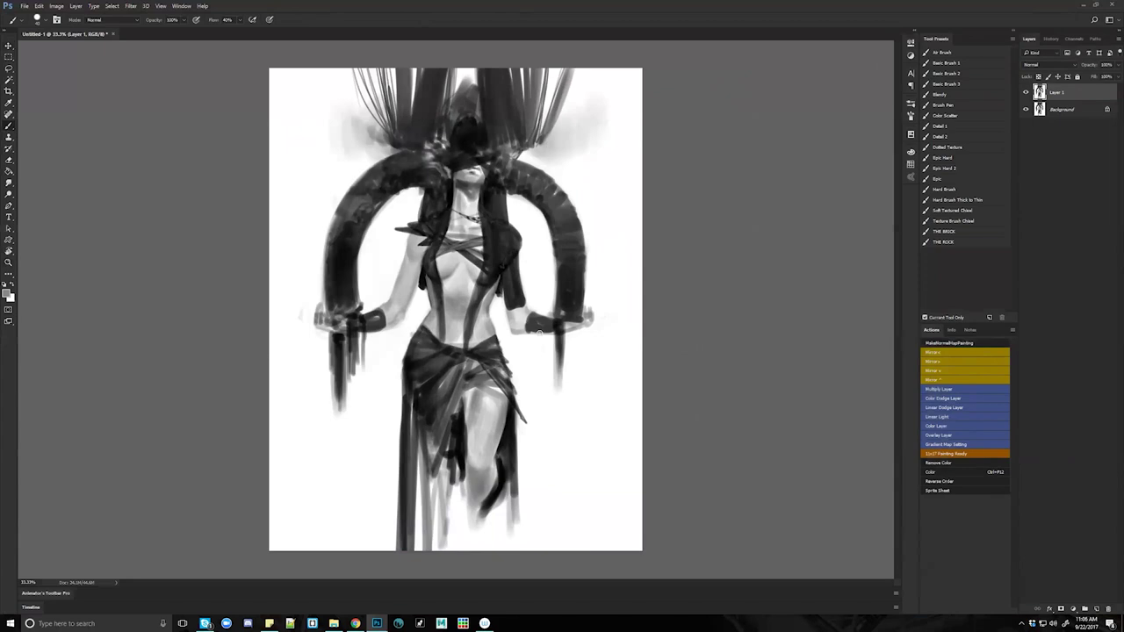
{"action": "key", "text": "d"}
{"action": "key", "text": "["}
{"action": "key", "text": "["}
{"action": "key", "text": "["}
{"action": "left_click_drag", "start_coordinate": [464, 397], "coordinate": [493, 372]}
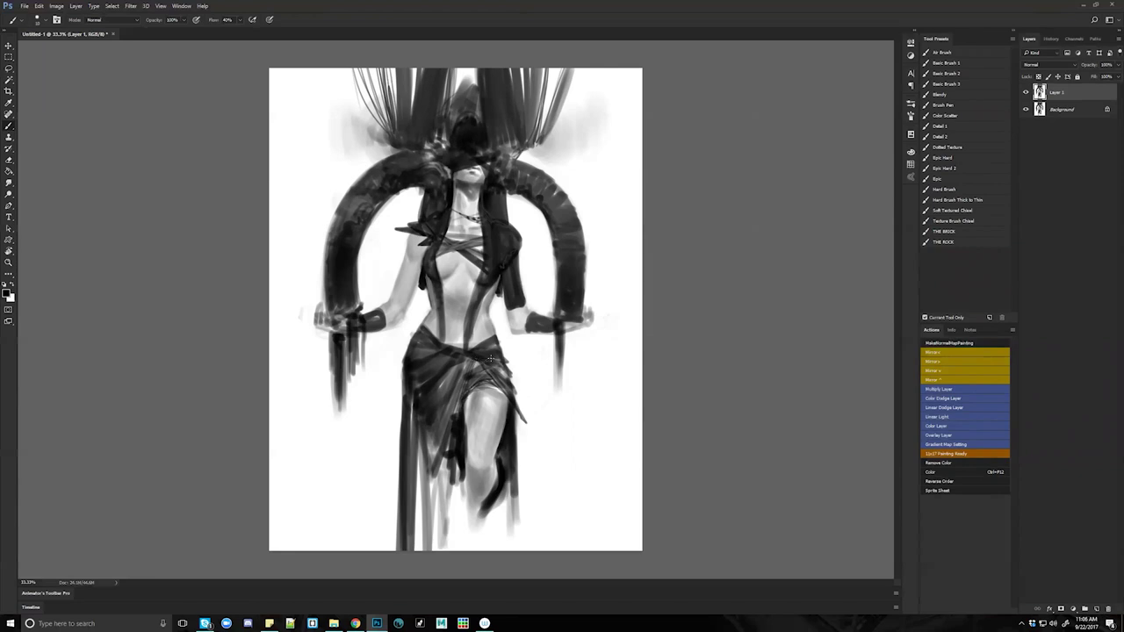
Flip the canvas horizontally and paint thin dark spikes tapering down below both hands, undoing the first strokes.
{"action": "key", "text": "z"}
{"action": "left_click", "coordinate": [507, 446], "text": "alt"}
{"action": "key", "text": "ctrl+shift+h"}
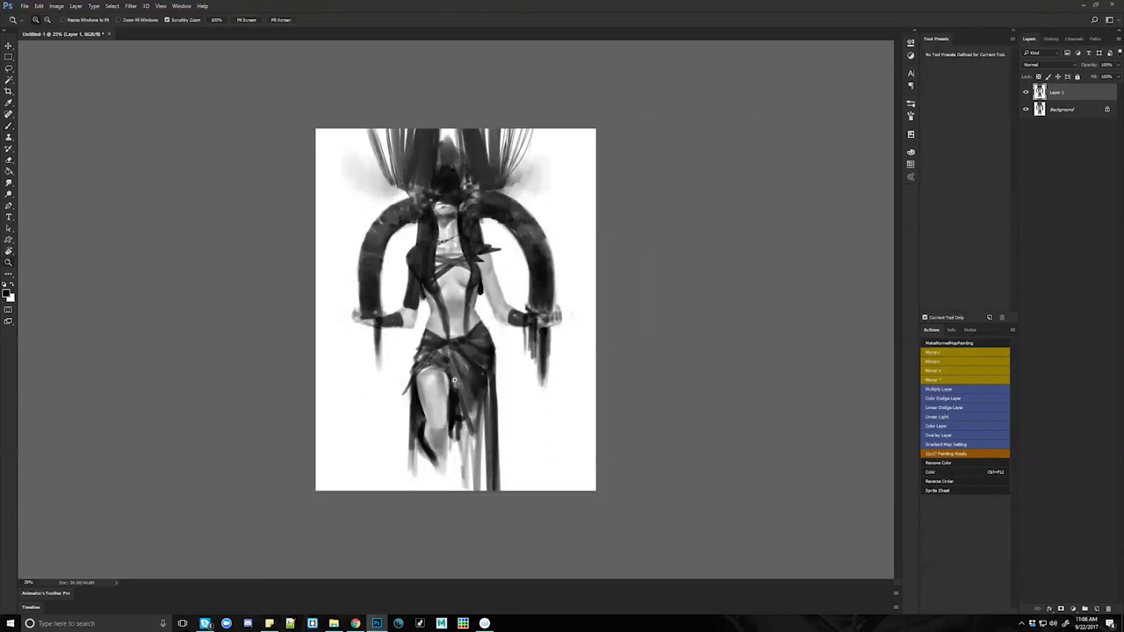
{"action": "key", "text": "b"}
{"action": "key", "text": "bracketright"}
{"action": "key", "text": "bracketright"}
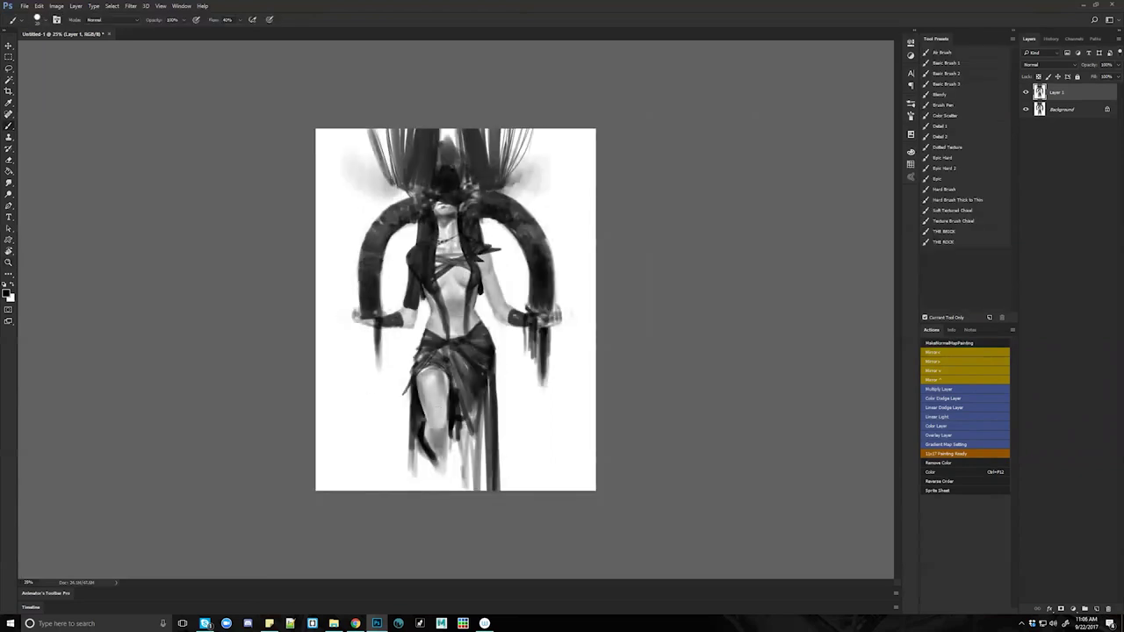
{"action": "mouse_move", "coordinate": [371, 320]}
{"action": "left_mouse_down"}
{"action": "mouse_move", "coordinate": [361, 306]}
{"action": "mouse_move", "coordinate": [369, 375]}
{"action": "mouse_move", "coordinate": [372, 328]}
{"action": "mouse_move", "coordinate": [370, 393]}
{"action": "left_mouse_up"}
{"action": "key", "text": "ctrl+alt+z"}
{"action": "key", "text": "ctrl+alt+z"}
{"action": "left_click_drag", "start_coordinate": [371, 353], "coordinate": [372, 401]}
{"action": "left_click_drag", "start_coordinate": [542, 367], "coordinate": [545, 411]}
{"action": "left_click_drag", "start_coordinate": [545, 340], "coordinate": [544, 407]}
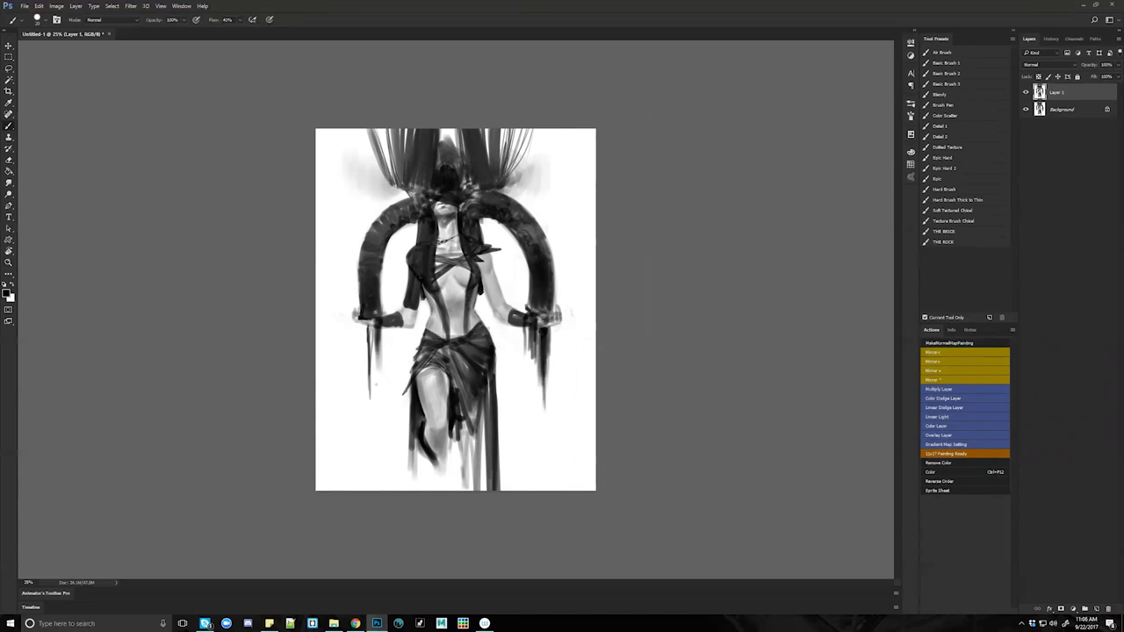
{"action": "mouse_move", "coordinate": [369, 392]}
{"action": "left_mouse_down"}
{"action": "mouse_move", "coordinate": [370, 417]}
{"action": "mouse_move", "coordinate": [367, 388]}
{"action": "left_mouse_up"}
Paint small dark ridges along the upper outer edge of the horn near the headdress.
{"action": "left_click", "coordinate": [375, 424], "text": "alt"}
{"action": "left_click", "coordinate": [414, 236], "text": "alt"}
{"action": "left_click_drag", "start_coordinate": [404, 200], "coordinate": [402, 213]}
{"action": "mouse_move", "coordinate": [415, 196]}
{"action": "left_mouse_down"}
{"action": "mouse_move", "coordinate": [411, 207]}
{"action": "mouse_move", "coordinate": [408, 187]}
{"action": "left_mouse_up"}
Darken the area where the horns meet the headdress, sampling tones from around the face.
{"action": "key", "text": "bracketright"}
{"action": "key", "text": "bracketright"}
{"action": "key", "text": "bracketright"}
{"action": "key", "text": "bracketright"}
{"action": "key", "text": "bracketright"}
{"action": "key", "text": "bracketright"}
{"action": "key", "text": "bracketright"}
{"action": "key", "text": "bracketright"}
{"action": "key", "text": "bracketright"}
{"action": "key", "text": "bracketright"}
{"action": "key", "text": "bracketright"}
{"action": "key", "text": "bracketright"}
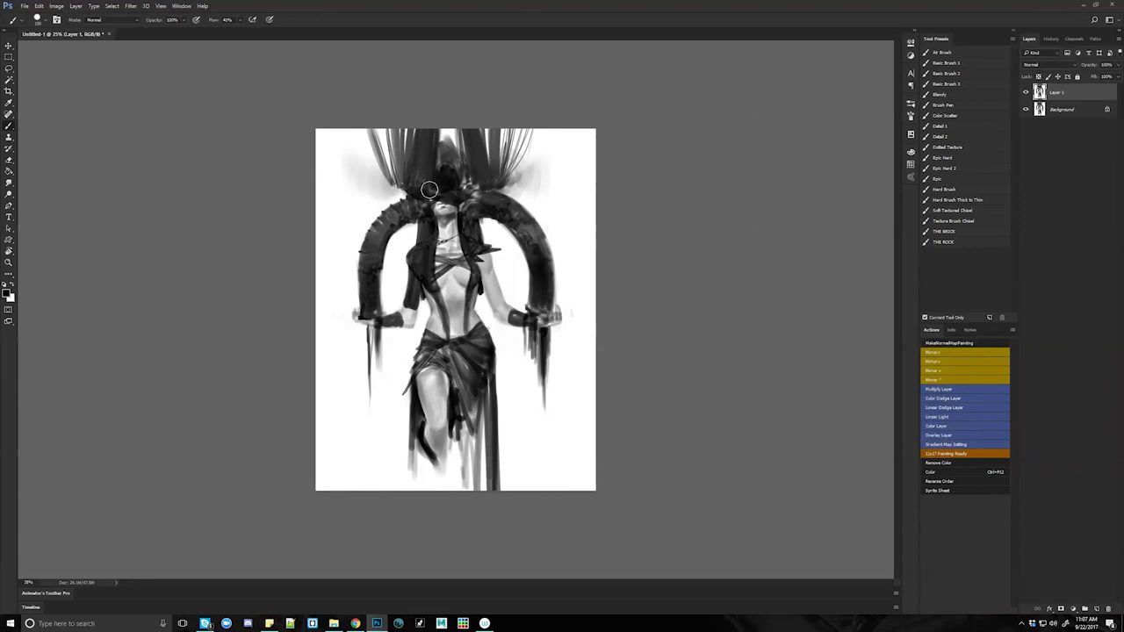
{"action": "key", "text": "bracketleft"}
{"action": "key", "text": "bracketleft"}
{"action": "key", "text": "bracketleft"}
{"action": "key", "text": "bracketleft"}
{"action": "key", "text": "bracketleft"}
{"action": "key", "text": "bracketleft"}
{"action": "left_click", "coordinate": [471, 215], "text": "alt"}
{"action": "left_click", "coordinate": [478, 193], "text": "alt"}
{"action": "left_click_drag", "start_coordinate": [401, 184], "coordinate": [407, 193]}
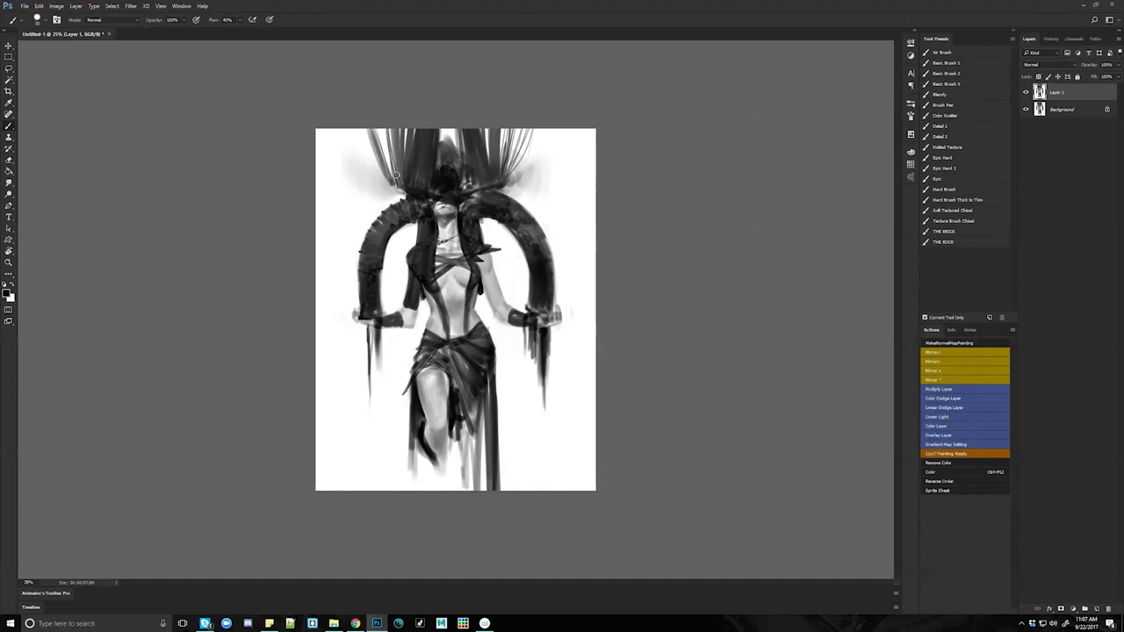
Paint a long diagonal spike extending outward from each side of the headdress.
{"action": "key", "text": "bracketright"}
{"action": "key", "text": "bracketright"}
{"action": "key", "text": "bracketright"}
{"action": "key", "text": "bracketright"}
{"action": "key", "text": "bracketright"}
{"action": "key", "text": "bracketright"}
{"action": "key", "text": "bracketright"}
{"action": "key", "text": "bracketright"}
{"action": "key", "text": "bracketright"}
{"action": "key", "text": "bracketright"}
{"action": "key", "text": "bracketright"}
{"action": "key", "text": "bracketright"}
{"action": "key", "text": "bracketleft"}
{"action": "key", "text": "bracketleft"}
{"action": "key", "text": "bracketleft"}
{"action": "key", "text": "bracketleft"}
{"action": "key", "text": "bracketleft"}
{"action": "key", "text": "bracketleft"}
{"action": "key", "text": "bracketleft"}
{"action": "key", "text": "bracketleft"}
{"action": "mouse_move", "coordinate": [385, 169]}
{"action": "left_mouse_down"}
{"action": "mouse_move", "coordinate": [398, 185]}
{"action": "mouse_move", "coordinate": [331, 155]}
{"action": "mouse_move", "coordinate": [370, 174]}
{"action": "left_mouse_up"}
{"action": "key", "text": "ctrl+z"}
{"action": "key", "text": "x"}
{"action": "key", "text": "ctrl+z"}
{"action": "key", "text": "x"}
{"action": "mouse_move", "coordinate": [525, 171]}
{"action": "left_mouse_down"}
{"action": "mouse_move", "coordinate": [507, 179]}
{"action": "mouse_move", "coordinate": [569, 152]}
{"action": "left_mouse_up"}
{"action": "key", "text": "x"}
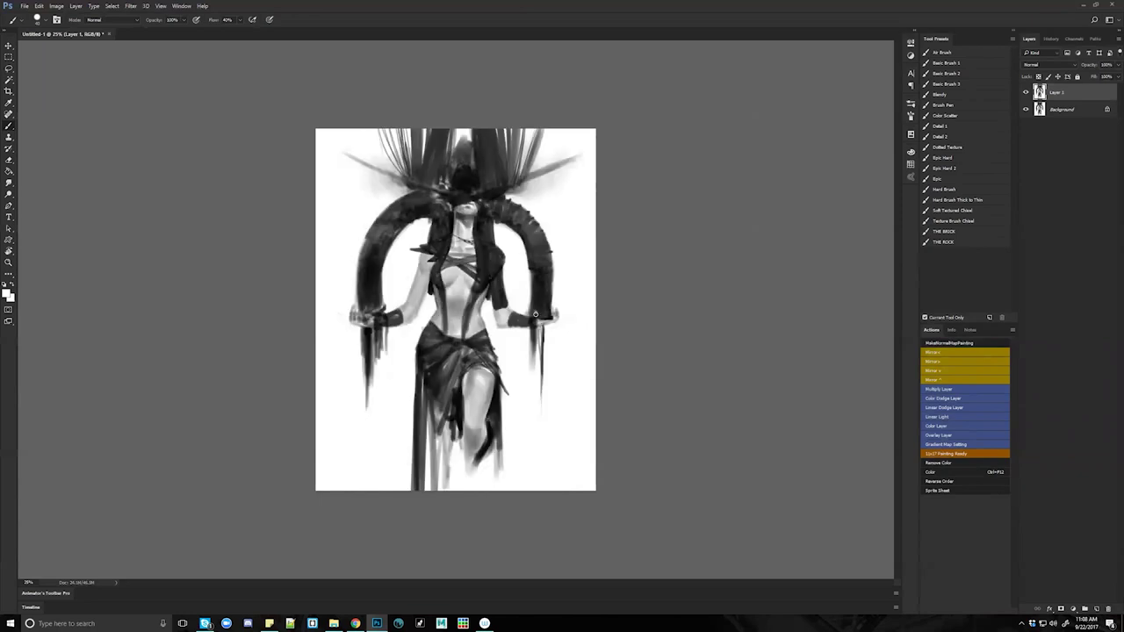
Duplicate Layer 1 and apply a Liquify adjustment to the figure, undoing the last warp at the hip.
{"action": "key", "text": "ctrl+j"}
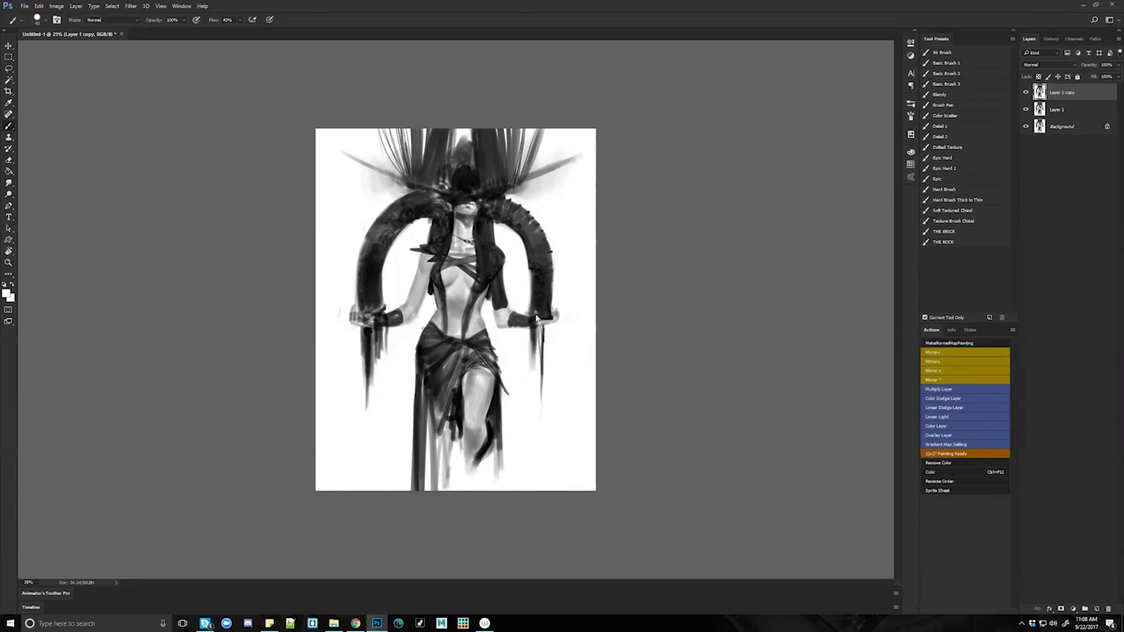
{"action": "key", "text": "ctrl+shift+x"}
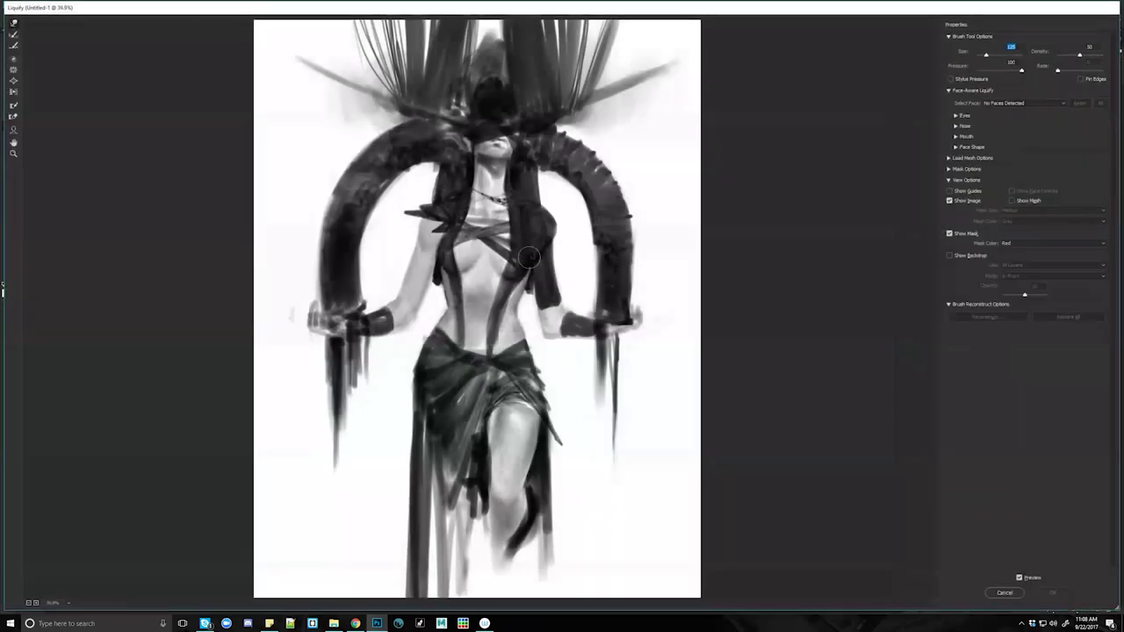
{"action": "key", "text": "bracketright"}
{"action": "key", "text": "bracketright"}
{"action": "key", "text": "bracketright"}
{"action": "key", "text": "bracketright"}
{"action": "key", "text": "bracketright"}
{"action": "key", "text": "bracketright"}
{"action": "left_click", "coordinate": [496, 133]}
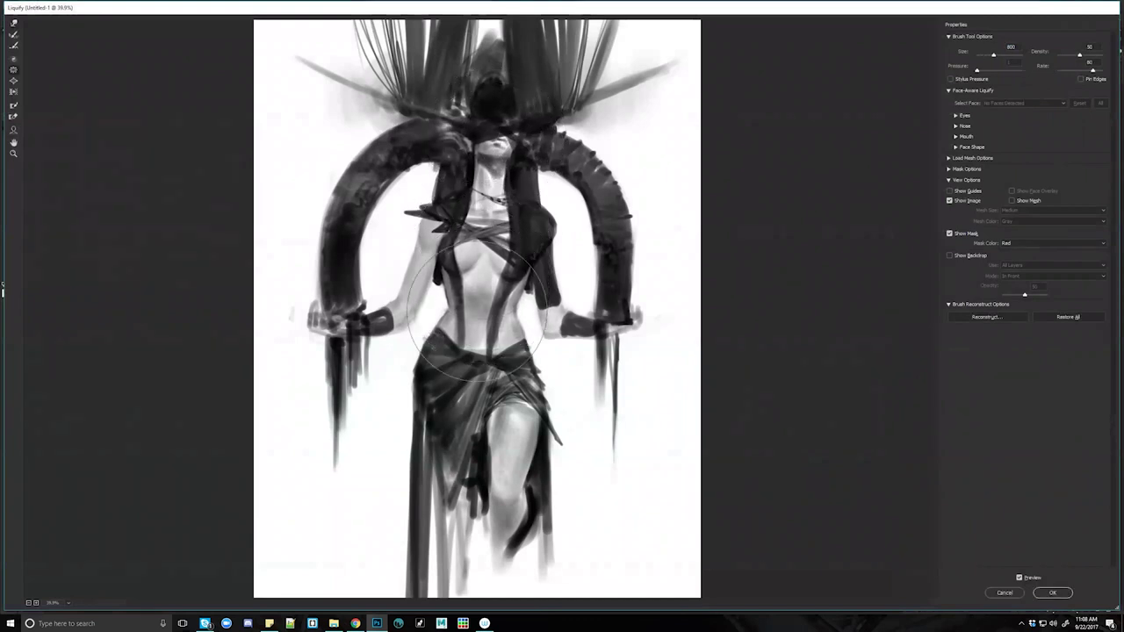
{"action": "key", "text": "w"}
{"action": "left_click_drag", "start_coordinate": [419, 352], "coordinate": [427, 348]}
{"action": "key", "text": "ctrl+z"}
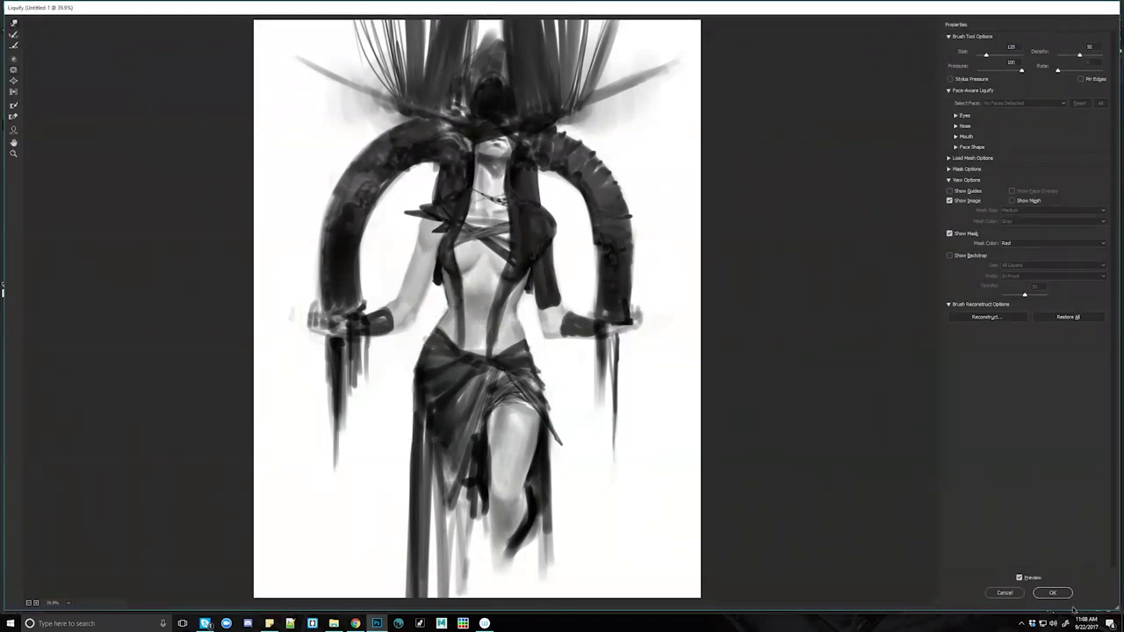
{"action": "left_click", "coordinate": [1036, 596]}
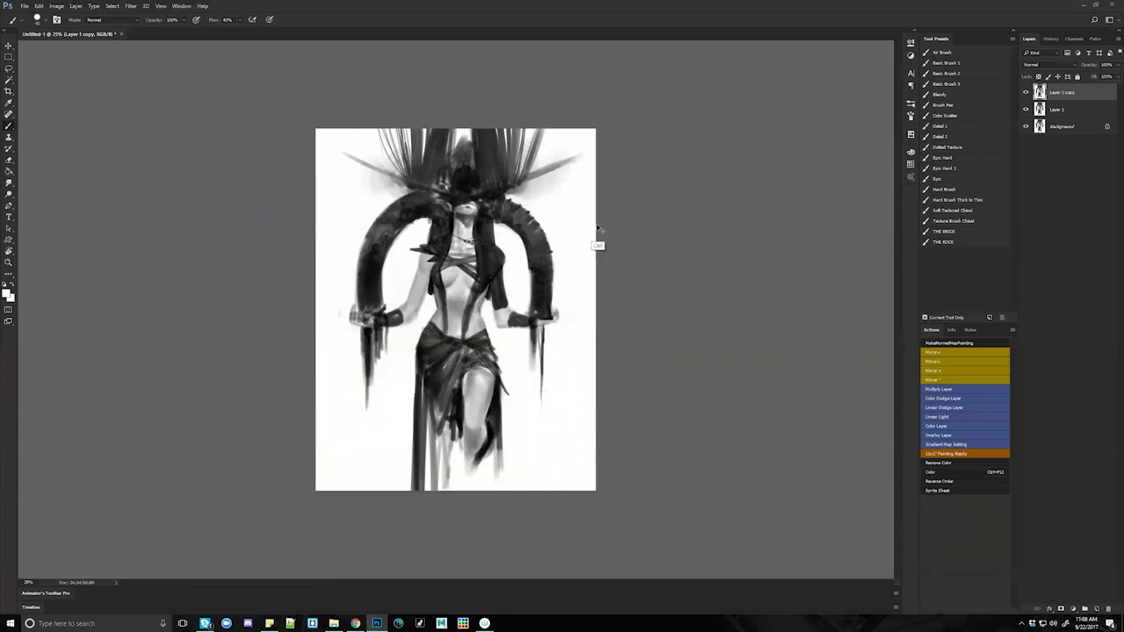
Lasso the head, copy it to a new layer, and rotate the copy slightly counterclockwise.
{"action": "key", "text": "l"}
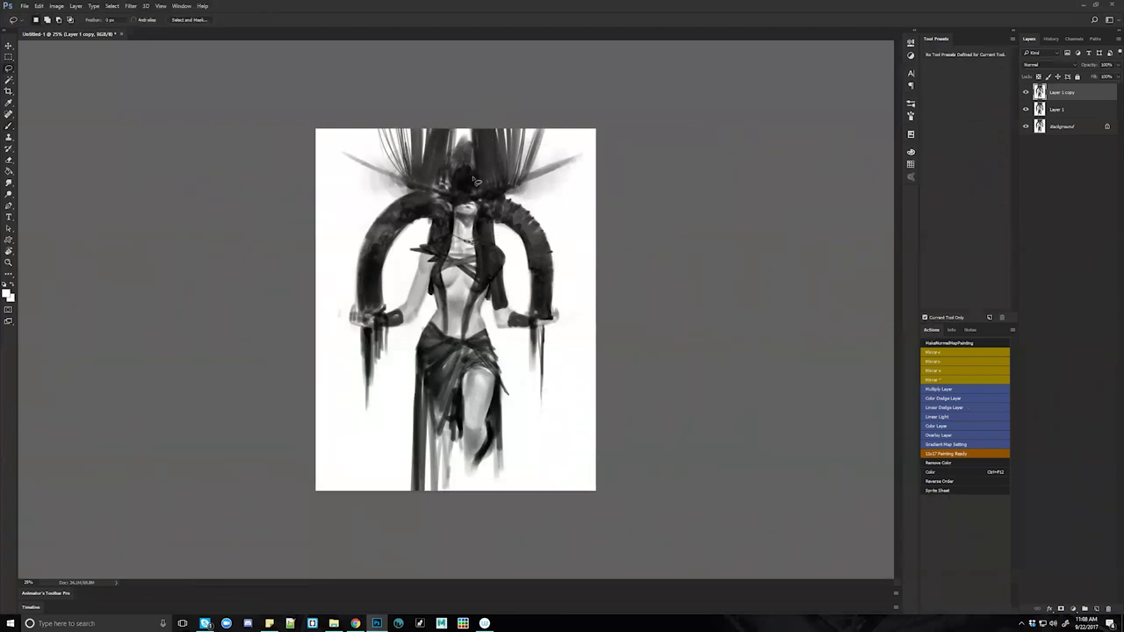
{"action": "mouse_move", "coordinate": [472, 187]}
{"action": "left_mouse_down"}
{"action": "mouse_move", "coordinate": [453, 215]}
{"action": "mouse_move", "coordinate": [462, 221]}
{"action": "mouse_move", "coordinate": [483, 227]}
{"action": "mouse_move", "coordinate": [493, 199]}
{"action": "left_mouse_up"}
{"action": "key", "text": "ctrl+j"}
{"action": "key", "text": "ctrl+t"}
{"action": "left_click_drag", "start_coordinate": [530, 147], "coordinate": [525, 140]}
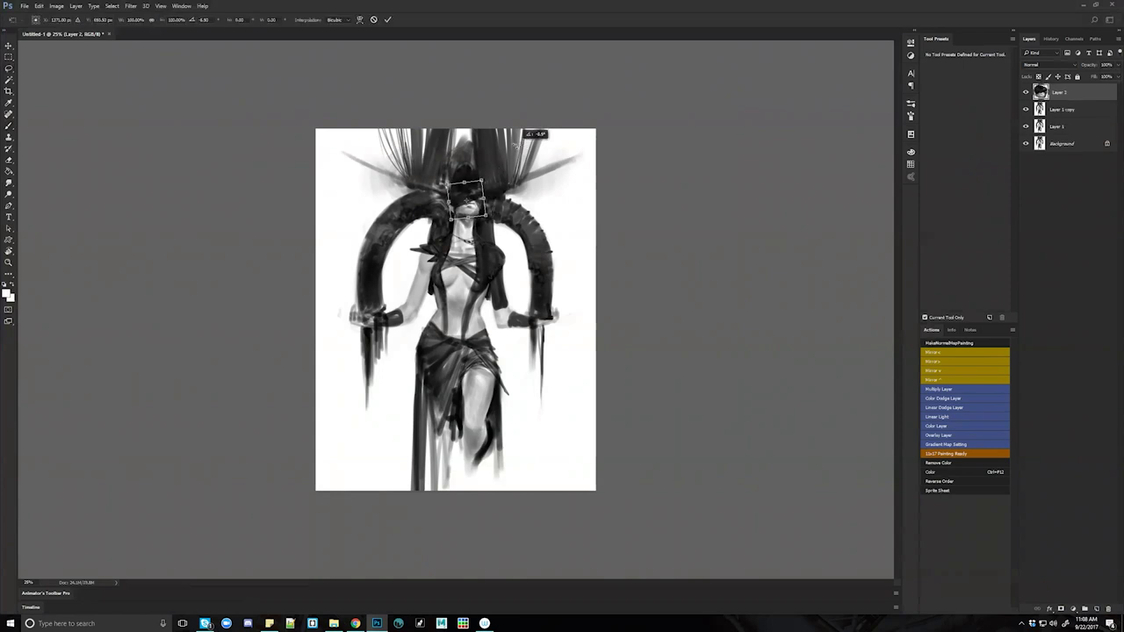
{"action": "key", "text": "Return"}
{"action": "key", "text": "v"}
Paint over the edges of the rotated head to blend the face and blindfold into the surrounding headdress.
{"action": "key", "text": "b"}
{"action": "key", "text": "ctrl+plus"}
{"action": "left_click_drag", "start_coordinate": [446, 170], "coordinate": [450, 186]}
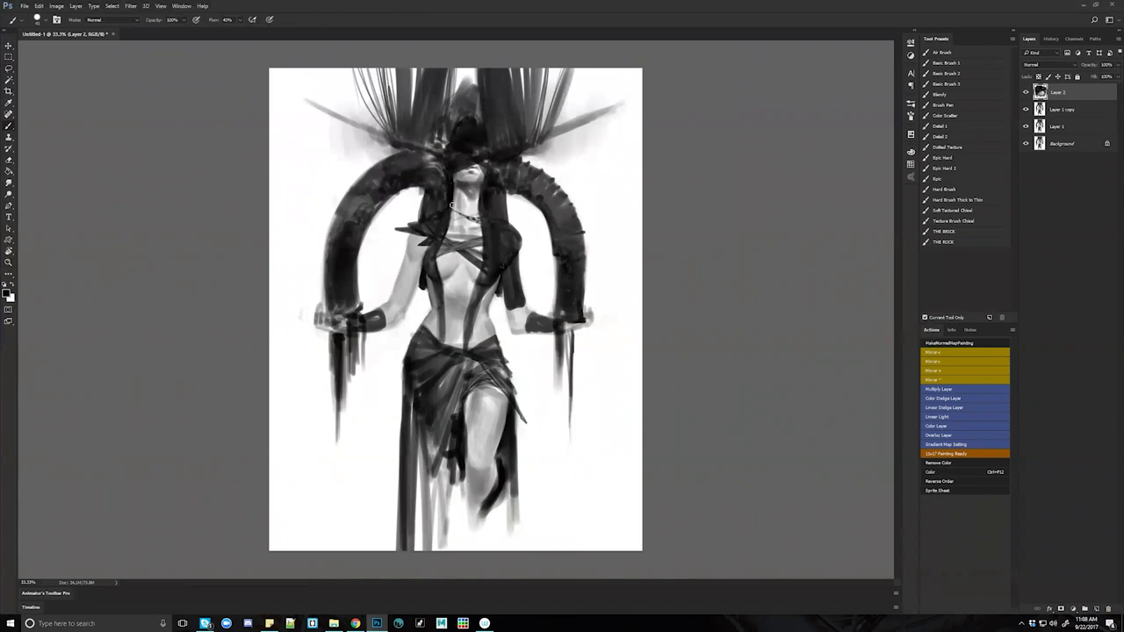
{"action": "left_click", "coordinate": [454, 202], "text": "alt"}
{"action": "key", "text": "bracketleft"}
{"action": "key", "text": "bracketleft"}
{"action": "key", "text": "bracketleft"}
{"action": "left_click_drag", "start_coordinate": [443, 162], "coordinate": [488, 172]}
{"action": "left_click", "coordinate": [445, 167], "text": "alt"}
{"action": "left_click_drag", "start_coordinate": [441, 162], "coordinate": [444, 168]}
Paint dark gray strokes along the headdress beside the hood using Basic Brush 2.
{"action": "left_click", "coordinate": [957, 73]}
{"action": "left_click", "coordinate": [425, 173], "text": "alt"}
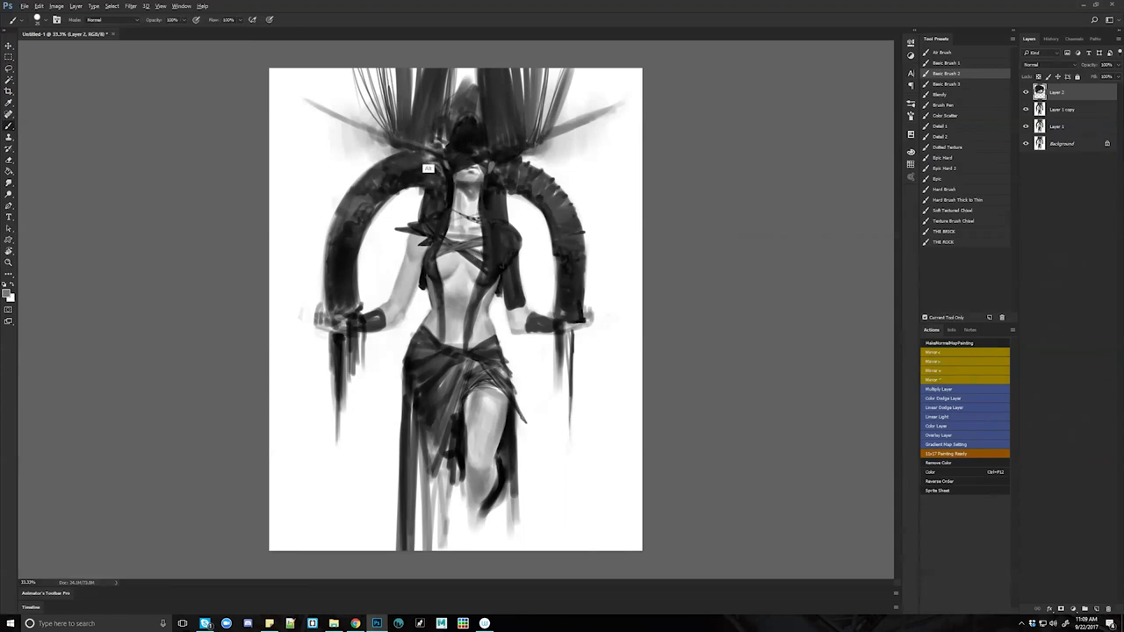
{"action": "left_click_drag", "start_coordinate": [425, 139], "coordinate": [439, 87]}
{"action": "left_click", "coordinate": [433, 122], "text": "alt"}
{"action": "mouse_move", "coordinate": [443, 101]}
{"action": "left_mouse_down"}
{"action": "mouse_move", "coordinate": [447, 74]}
{"action": "mouse_move", "coordinate": [487, 124]}
{"action": "left_mouse_up"}
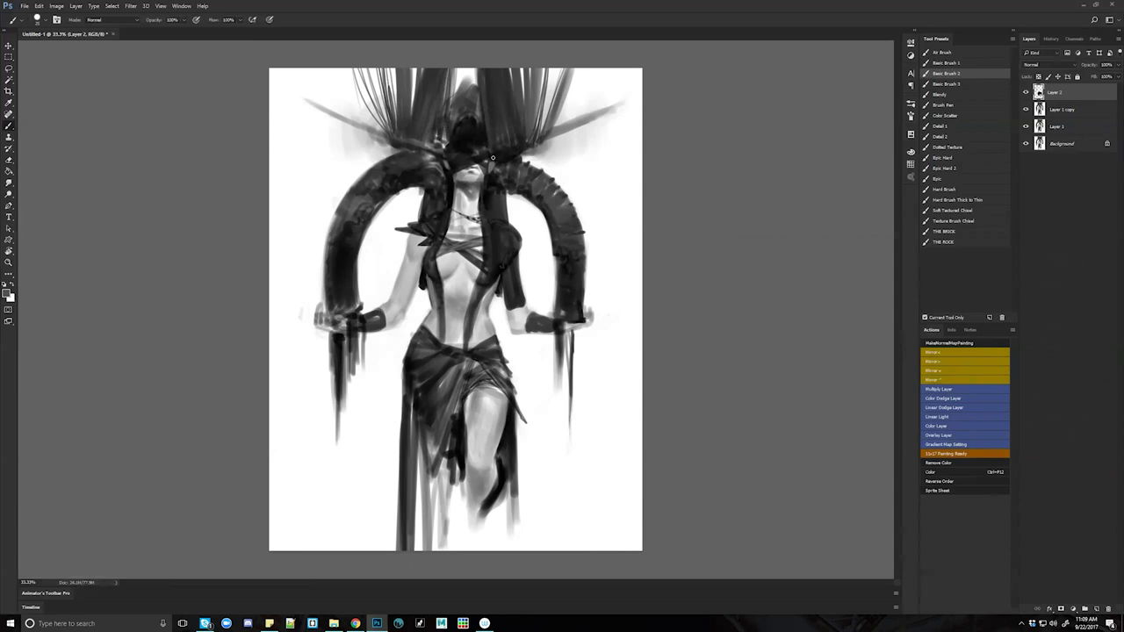
{"action": "left_click_drag", "start_coordinate": [454, 95], "coordinate": [462, 69]}
{"action": "left_click_drag", "start_coordinate": [442, 120], "coordinate": [440, 135]}
{"action": "left_click_drag", "start_coordinate": [451, 84], "coordinate": [458, 68]}
{"action": "mouse_move", "coordinate": [446, 109]}
{"action": "left_mouse_down"}
{"action": "mouse_move", "coordinate": [459, 68]}
{"action": "mouse_move", "coordinate": [460, 87]}
{"action": "left_mouse_up"}
Fill the pointed hood above the face with a sampled dark tone using a larger brush.
{"action": "left_click", "coordinate": [462, 153], "text": "alt"}
{"action": "key", "text": "bracketright"}
{"action": "key", "text": "bracketright"}
{"action": "key", "text": "bracketright"}
{"action": "key", "text": "bracketright"}
{"action": "key", "text": "bracketright"}
{"action": "key", "text": "bracketright"}
{"action": "key", "text": "bracketright"}
{"action": "key", "text": "bracketright"}
{"action": "key", "text": "bracketright"}
{"action": "key", "text": "bracketright"}
{"action": "left_click_drag", "start_coordinate": [459, 102], "coordinate": [467, 119]}
{"action": "mouse_move", "coordinate": [471, 95]}
{"action": "left_mouse_down"}
{"action": "mouse_move", "coordinate": [477, 148]}
{"action": "mouse_move", "coordinate": [467, 125]}
{"action": "left_mouse_up"}
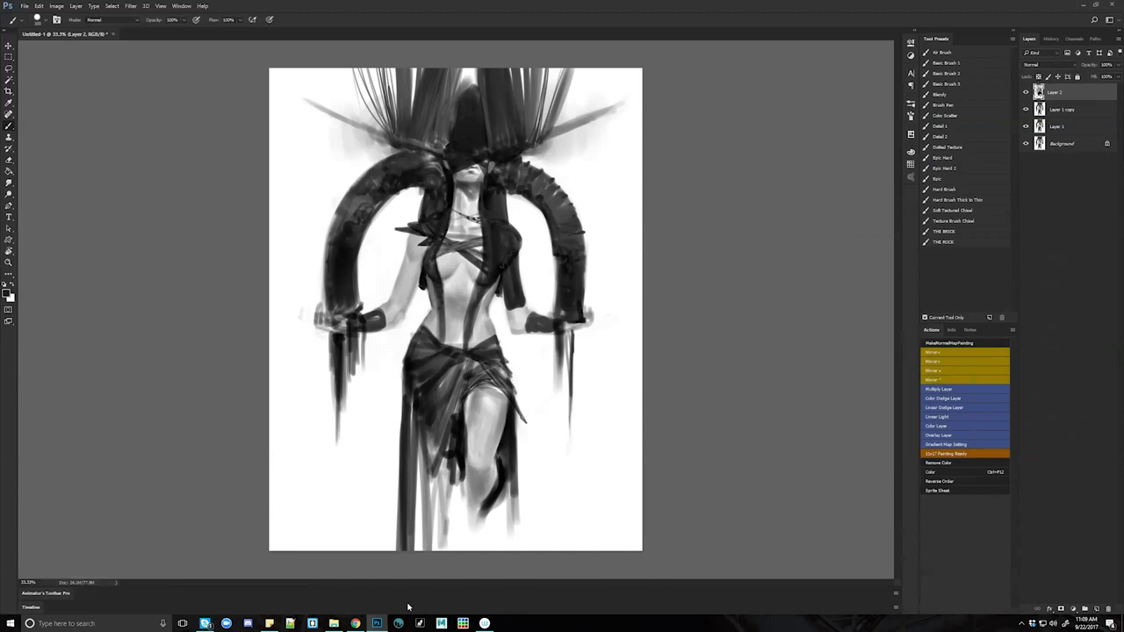
Paint dark shading over both horn bases beside the face with a smaller brush.
{"action": "key", "text": "bracketleft"}
{"action": "key", "text": "bracketleft"}
{"action": "key", "text": "bracketleft"}
{"action": "key", "text": "bracketleft"}
{"action": "key", "text": "bracketleft"}
{"action": "key", "text": "bracketleft"}
{"action": "left_click_drag", "start_coordinate": [428, 170], "coordinate": [410, 170]}
{"action": "left_click", "coordinate": [398, 190], "text": "alt"}
{"action": "mouse_move", "coordinate": [406, 162]}
{"action": "left_mouse_down"}
{"action": "mouse_move", "coordinate": [385, 170]}
{"action": "mouse_move", "coordinate": [397, 156]}
{"action": "left_mouse_up"}
{"action": "left_click_drag", "start_coordinate": [515, 156], "coordinate": [524, 173]}
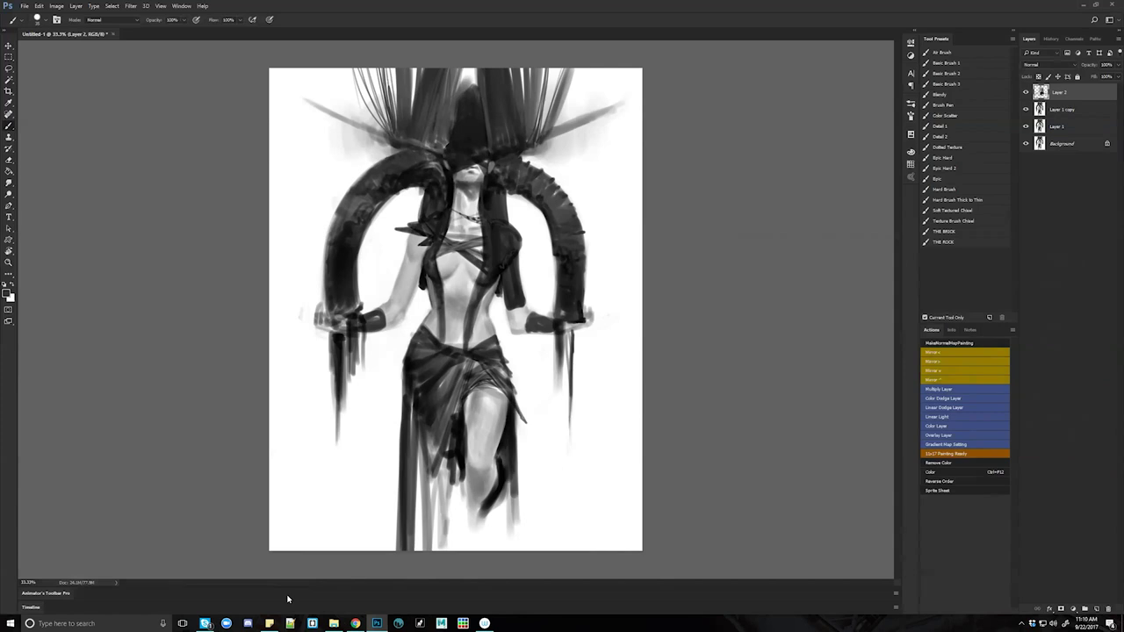
Paint over the dark drape beneath the horn base beside the neck, and flip the canvas horizontally.
{"action": "left_click_drag", "start_coordinate": [430, 192], "coordinate": [423, 215]}
{"action": "left_click", "coordinate": [412, 222], "text": "alt"}
{"action": "key", "text": "["}
{"action": "key", "text": "x"}
{"action": "key", "text": "ctrl+shift+h"}
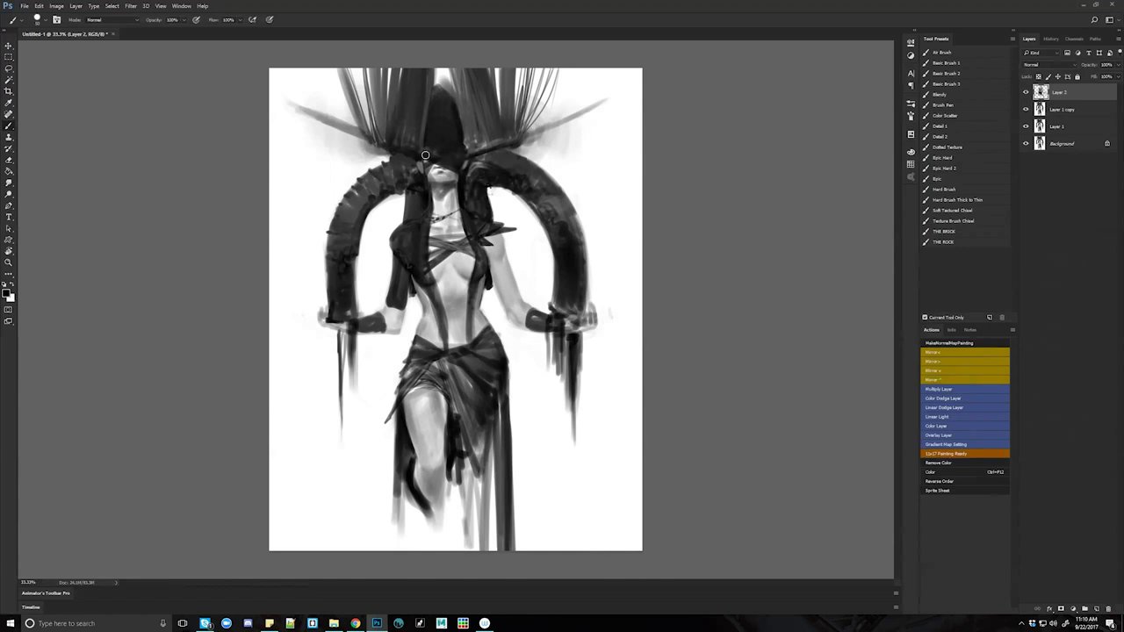
Paint angled dark gray strands up to the canvas edge on both sides of the headdress, using sampled tones and a smaller brush.
{"action": "left_click", "coordinate": [356, 129], "text": "alt"}
{"action": "left_click_drag", "start_coordinate": [357, 114], "coordinate": [329, 63]}
{"action": "key", "text": "bracketleft"}
{"action": "key", "text": "bracketleft"}
{"action": "key", "text": "bracketleft"}
{"action": "left_click", "coordinate": [514, 162], "text": "alt"}
{"action": "mouse_move", "coordinate": [526, 131]}
{"action": "left_mouse_down"}
{"action": "mouse_move", "coordinate": [566, 49]}
{"action": "mouse_move", "coordinate": [558, 61]}
{"action": "left_mouse_up"}
{"action": "key", "text": "bracketleft"}
{"action": "key", "text": "bracketleft"}
{"action": "left_click_drag", "start_coordinate": [306, 67], "coordinate": [335, 122]}
{"action": "left_click_drag", "start_coordinate": [322, 68], "coordinate": [350, 126]}
{"action": "key", "text": "ctrl+alt+z"}
{"action": "key", "text": "ctrl+alt+z"}
Add thin outer strands on both sides of the headdress with a finer brush.
{"action": "key", "text": "bracketleft"}
{"action": "key", "text": "bracketleft"}
{"action": "mouse_move", "coordinate": [321, 68]}
{"action": "left_mouse_down"}
{"action": "mouse_move", "coordinate": [353, 128]}
{"action": "mouse_move", "coordinate": [288, 70]}
{"action": "left_mouse_up"}
{"action": "mouse_move", "coordinate": [556, 114]}
{"action": "left_mouse_down"}
{"action": "mouse_move", "coordinate": [583, 68]}
{"action": "mouse_move", "coordinate": [604, 77]}
{"action": "left_mouse_up"}
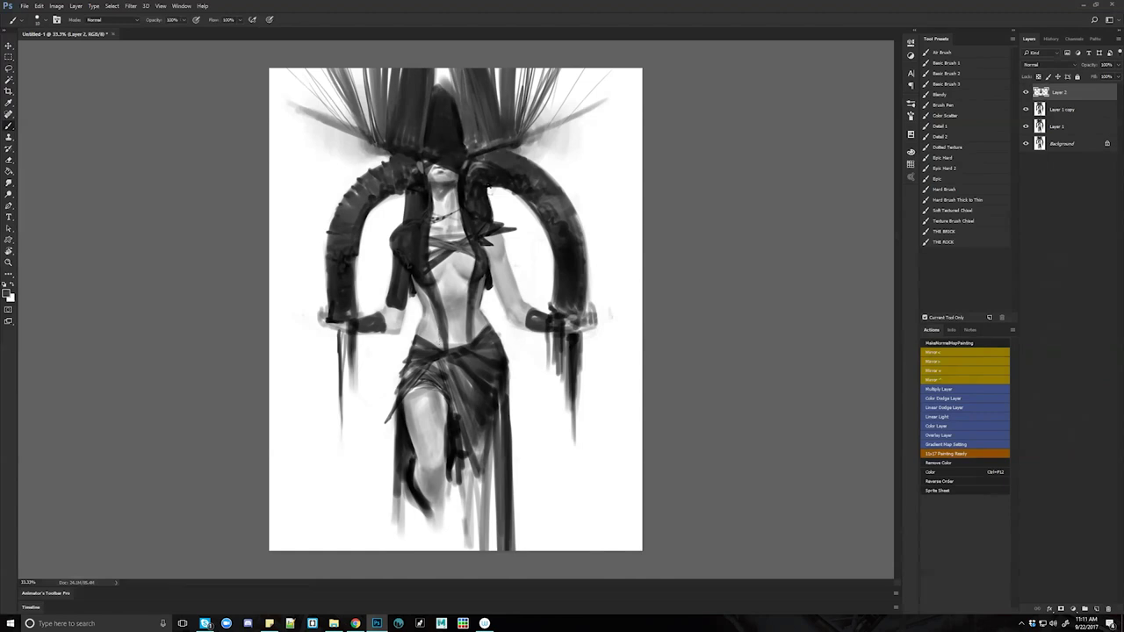
Paint dark ridge texture on the lower section of the ridged horn above the hand.
{"action": "left_click_drag", "start_coordinate": [337, 259], "coordinate": [348, 260]}
{"action": "key", "text": "bracketright"}
{"action": "mouse_move", "coordinate": [334, 280]}
{"action": "left_mouse_down"}
{"action": "mouse_move", "coordinate": [346, 274]}
{"action": "mouse_move", "coordinate": [348, 292]}
{"action": "mouse_move", "coordinate": [331, 312]}
{"action": "left_mouse_up"}
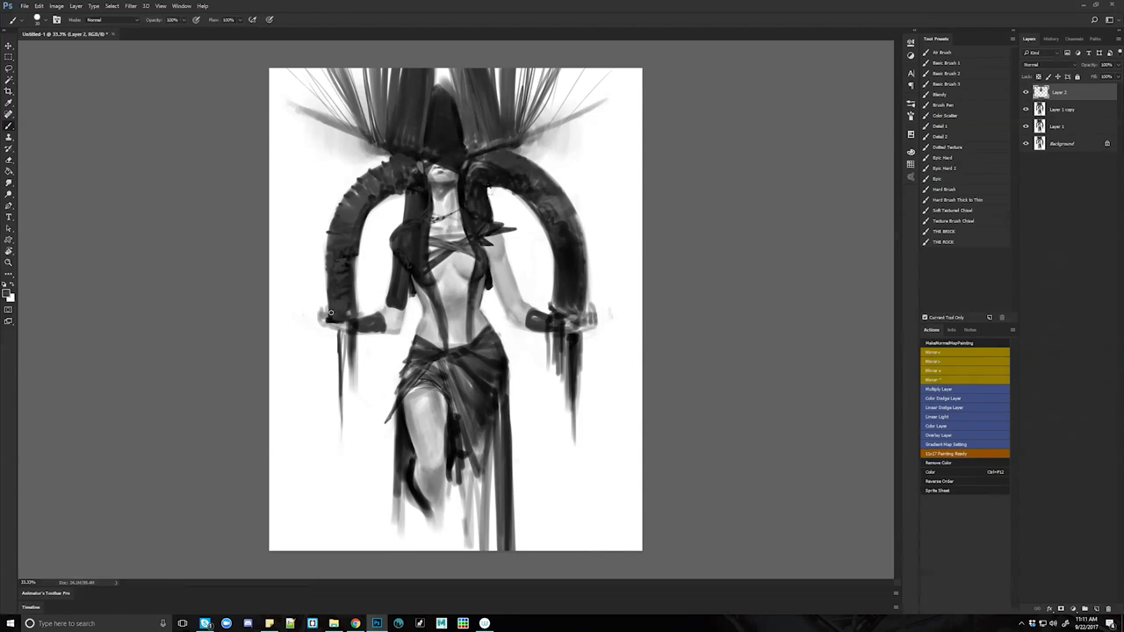
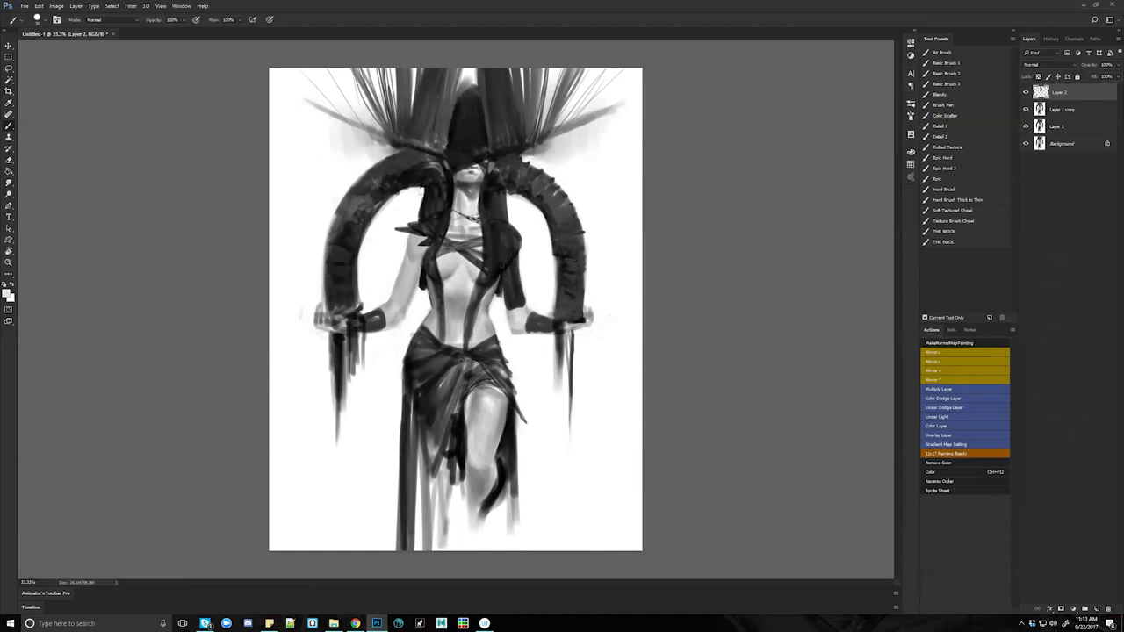
Touch up the lower outer edge of the smoother horn with tones sampled from the horn and its surroundings.
{"action": "mouse_move", "coordinate": [376, 623]}
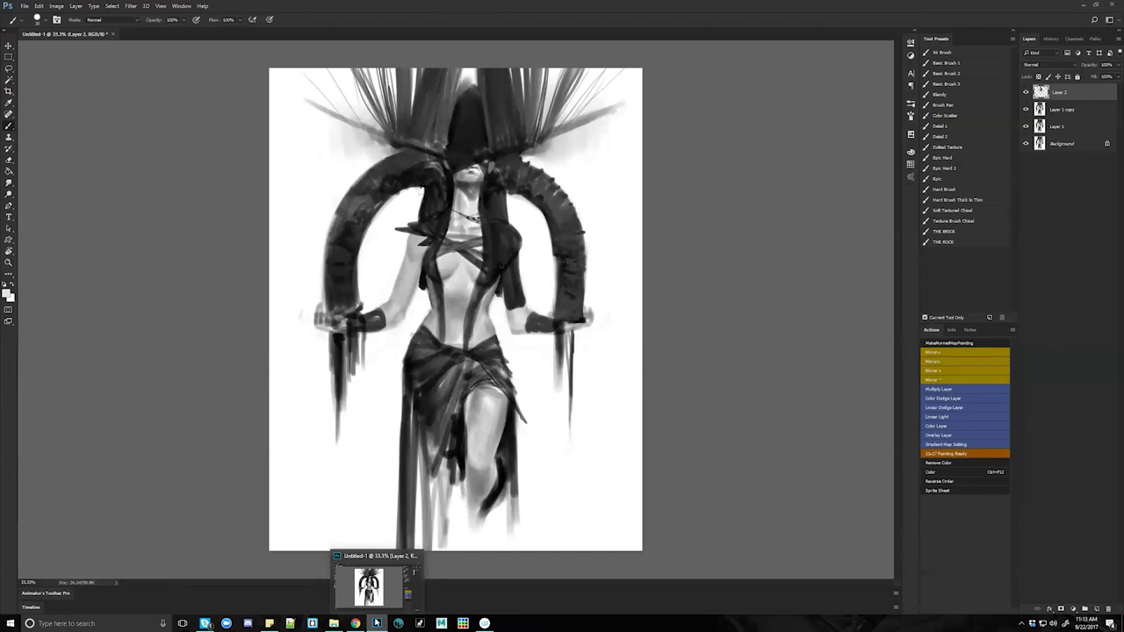
{"action": "left_click", "coordinate": [353, 209], "text": "alt"}
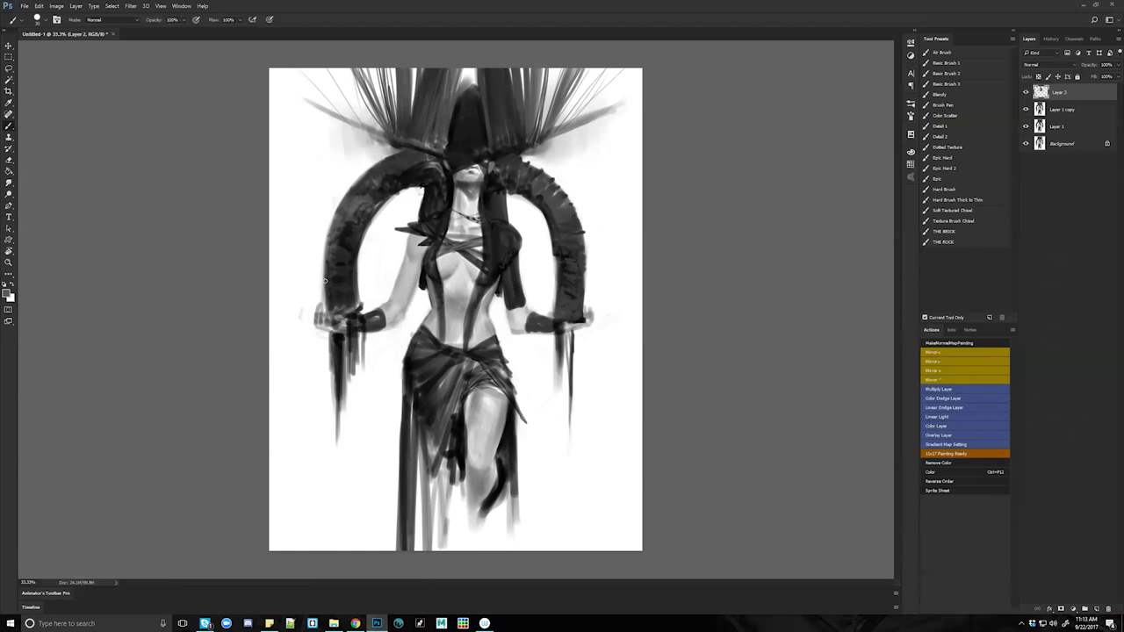
{"action": "left_click", "coordinate": [320, 275], "text": "alt"}
{"action": "mouse_move", "coordinate": [323, 261]}
{"action": "left_mouse_down"}
{"action": "mouse_move", "coordinate": [324, 302]}
{"action": "mouse_move", "coordinate": [324, 241]}
{"action": "left_mouse_up"}
Retouch the hood edges and inner horn bases beside the face with sampled tones, and flip the canvas horizontally.
{"action": "left_click", "coordinate": [428, 158], "text": "alt"}
{"action": "left_click", "coordinate": [416, 159], "text": "alt"}
{"action": "left_click", "coordinate": [443, 142], "text": "alt"}
{"action": "left_click_drag", "start_coordinate": [443, 146], "coordinate": [448, 161]}
{"action": "left_click", "coordinate": [493, 175], "text": "alt"}
{"action": "left_click_drag", "start_coordinate": [492, 162], "coordinate": [491, 172]}
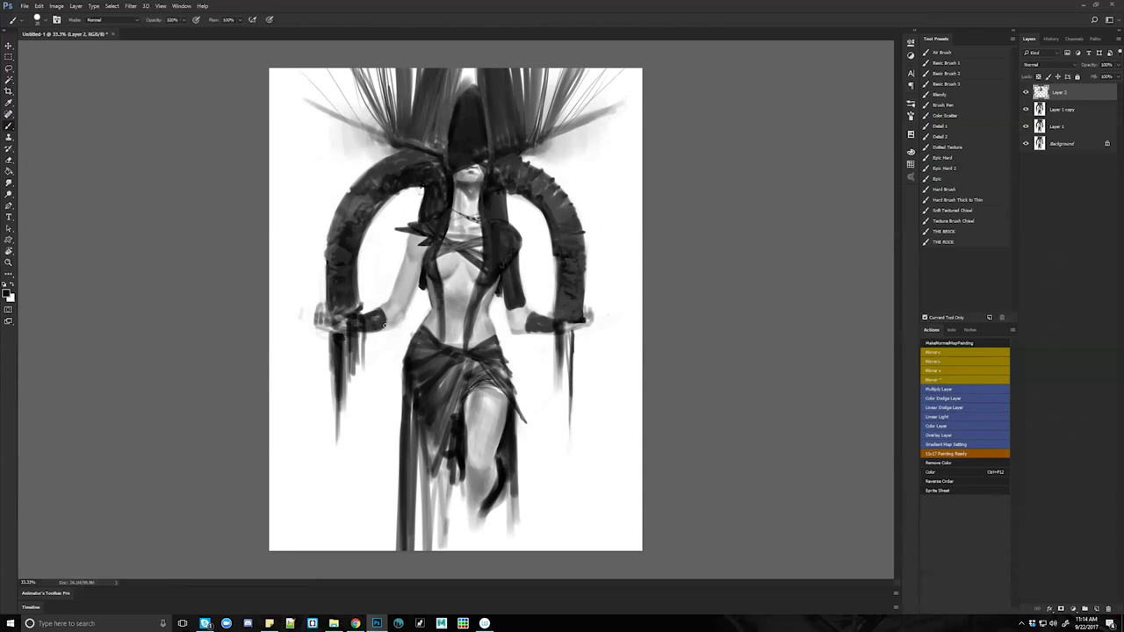
{"action": "key", "text": "x"}
{"action": "key", "text": "ctrl+shift+h"}
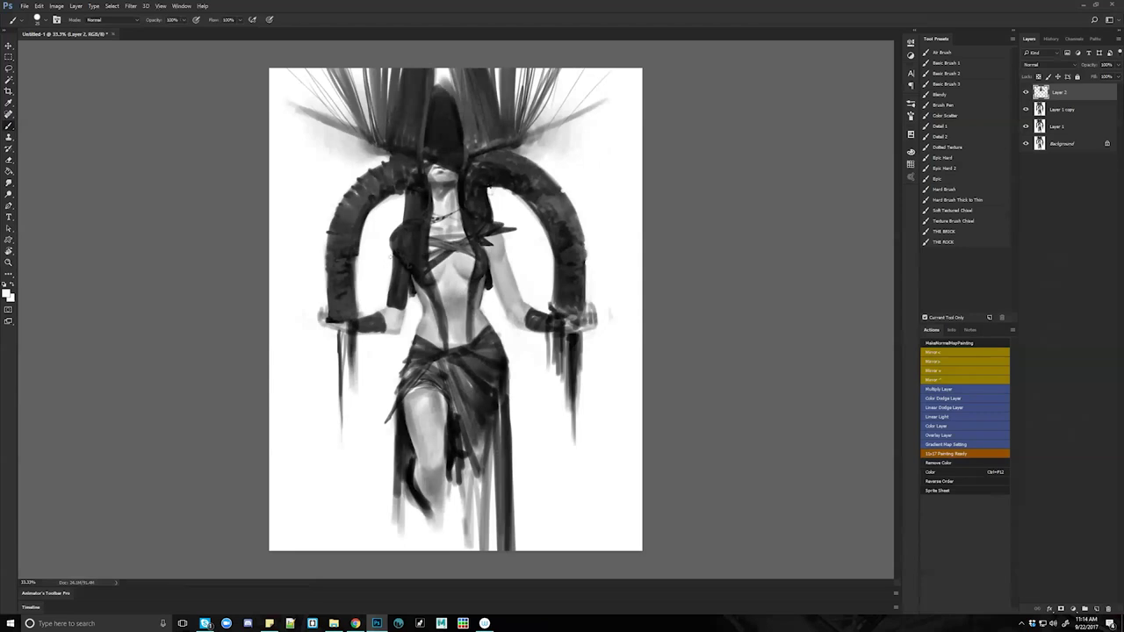
{"action": "left_click_drag", "start_coordinate": [398, 281], "coordinate": [400, 306]}
{"action": "key", "text": "ctrl+z"}
{"action": "left_click", "coordinate": [400, 275], "text": "alt"}
{"action": "key", "text": "bracketright"}
{"action": "key", "text": "r"}
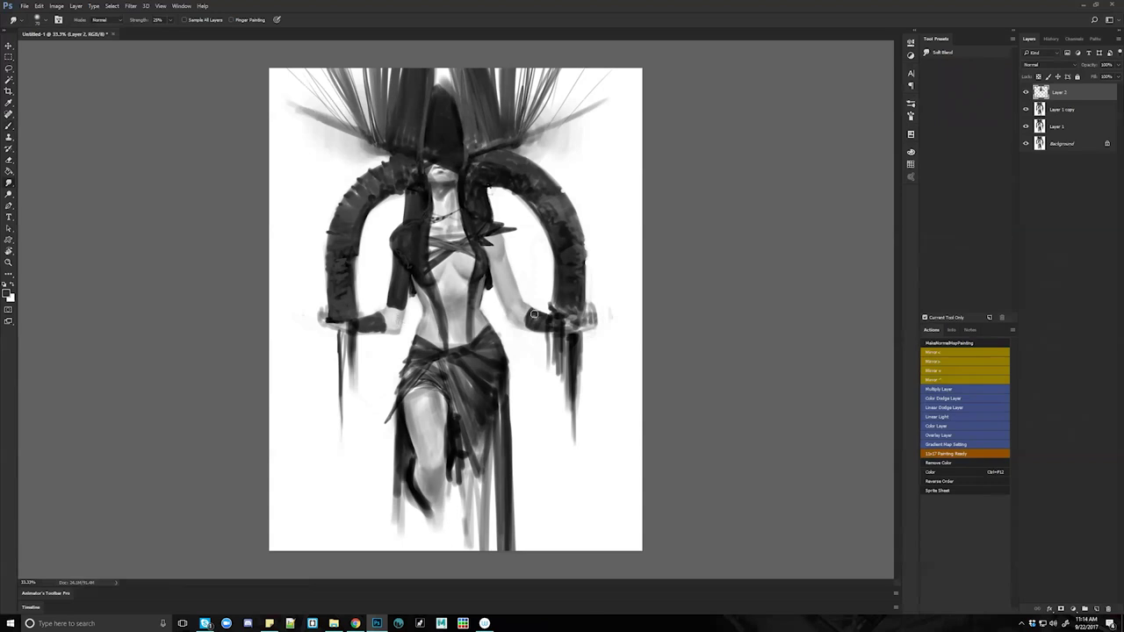
{"action": "key", "text": "b"}
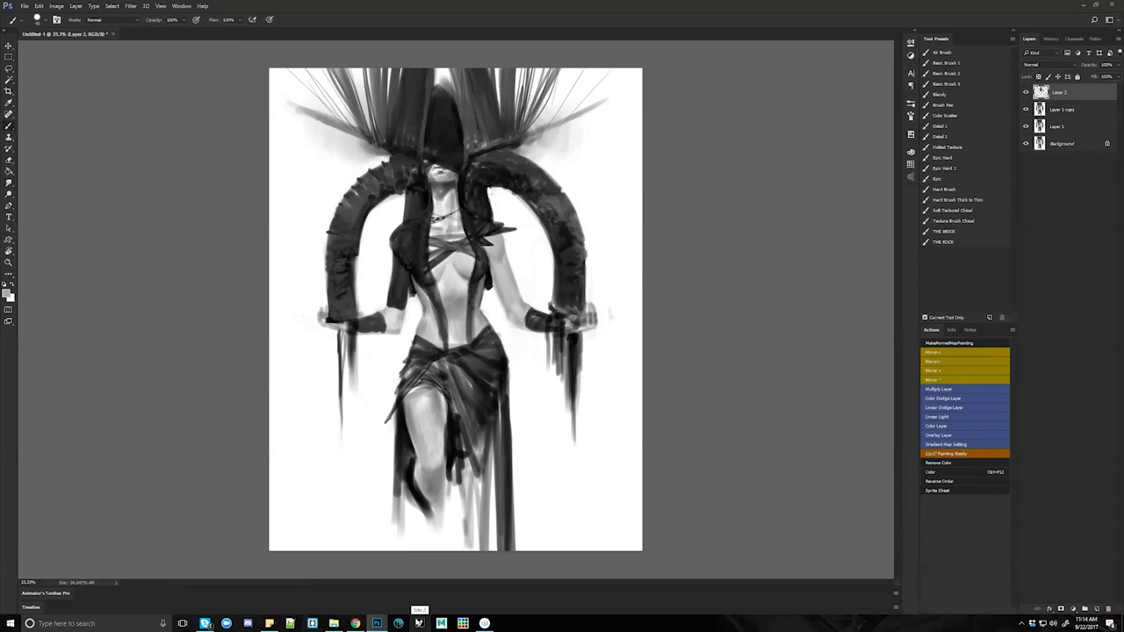
Refine the shading under the chest beside the torso straps with tones sampled from the skin and straps.
{"action": "key", "text": "d"}
{"action": "left_click", "coordinate": [433, 283], "text": "alt"}
{"action": "left_click_drag", "start_coordinate": [434, 281], "coordinate": [440, 273]}
{"action": "left_click", "coordinate": [442, 271], "text": "alt"}
{"action": "left_click", "coordinate": [444, 264], "text": "alt"}
{"action": "left_click", "coordinate": [472, 281], "text": "alt"}
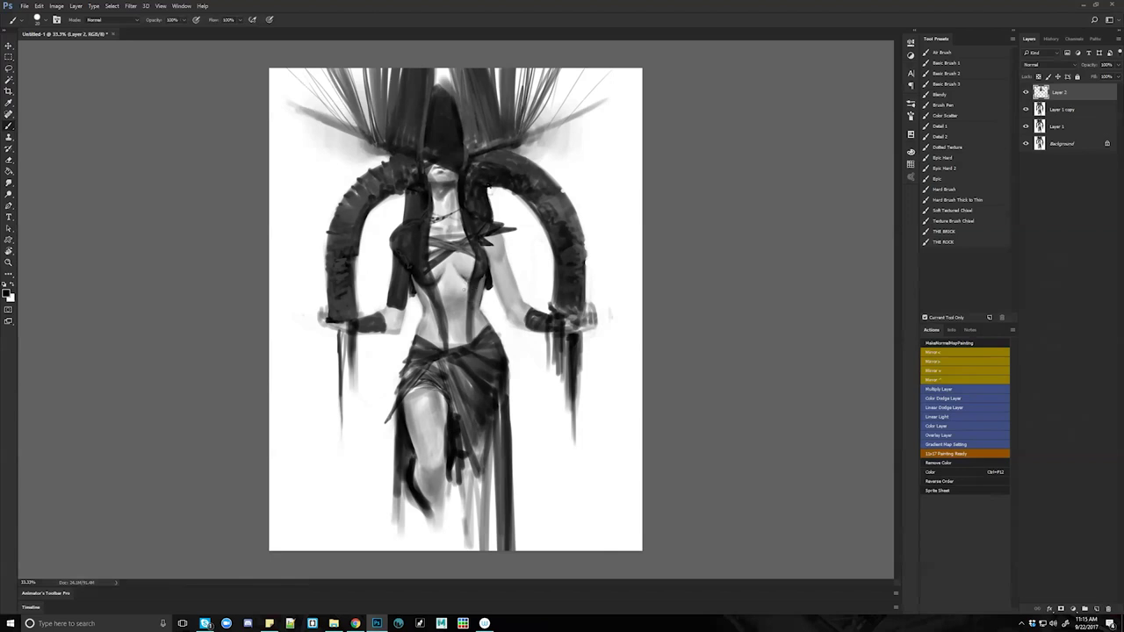
View the whole painting in full screen on black, and return to the standard screen mode.
{"action": "key", "text": "f"}
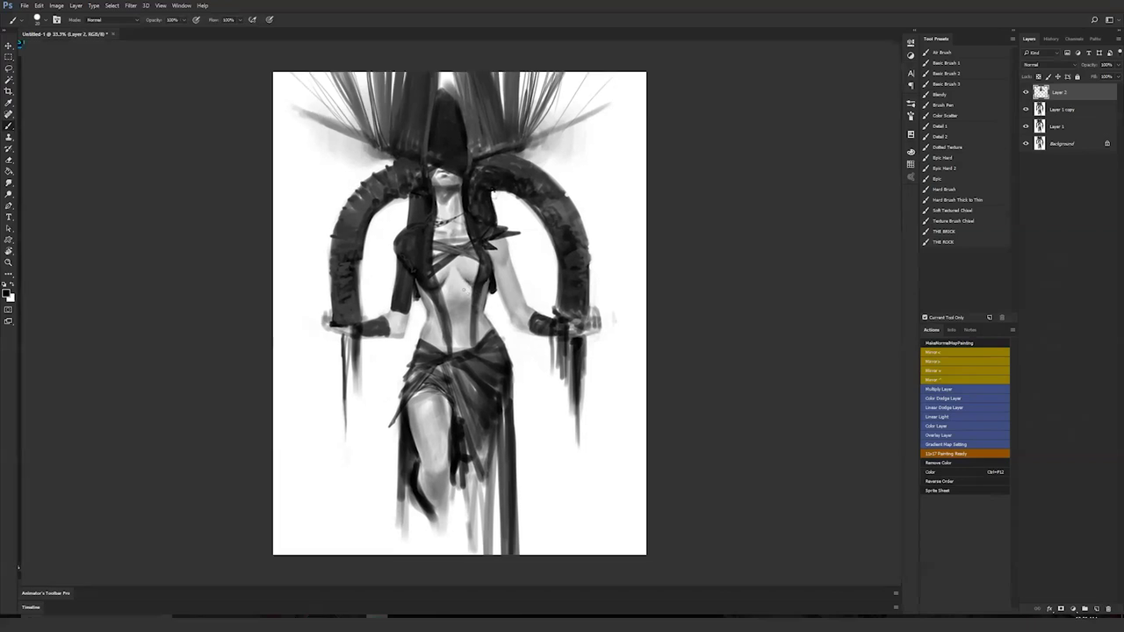
{"action": "key", "text": "f"}
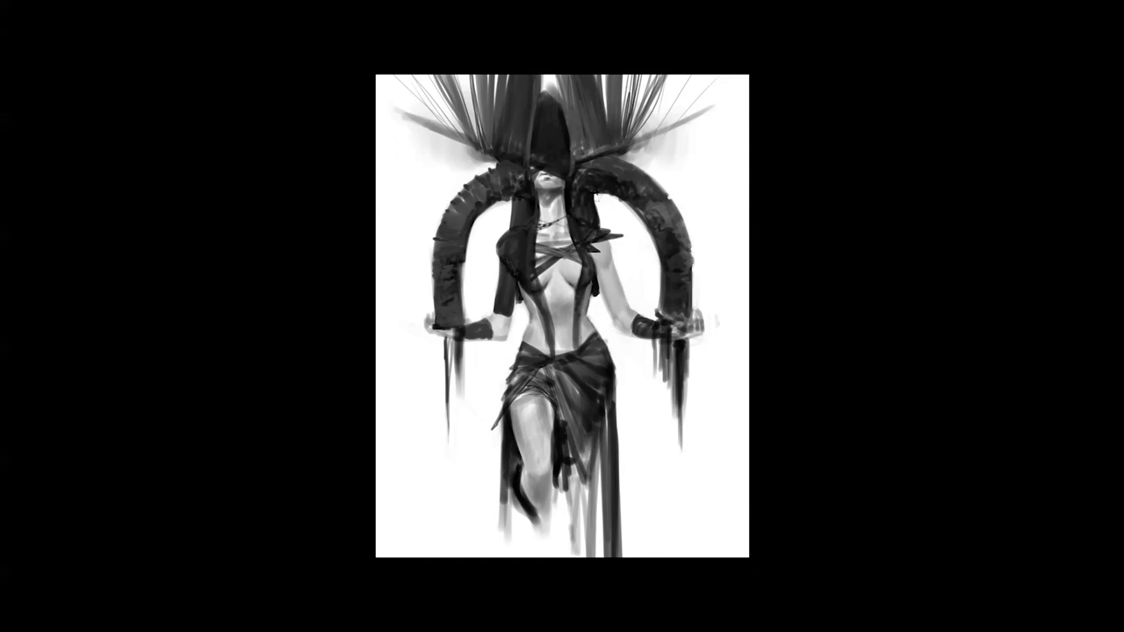
{"action": "key", "text": "f"}
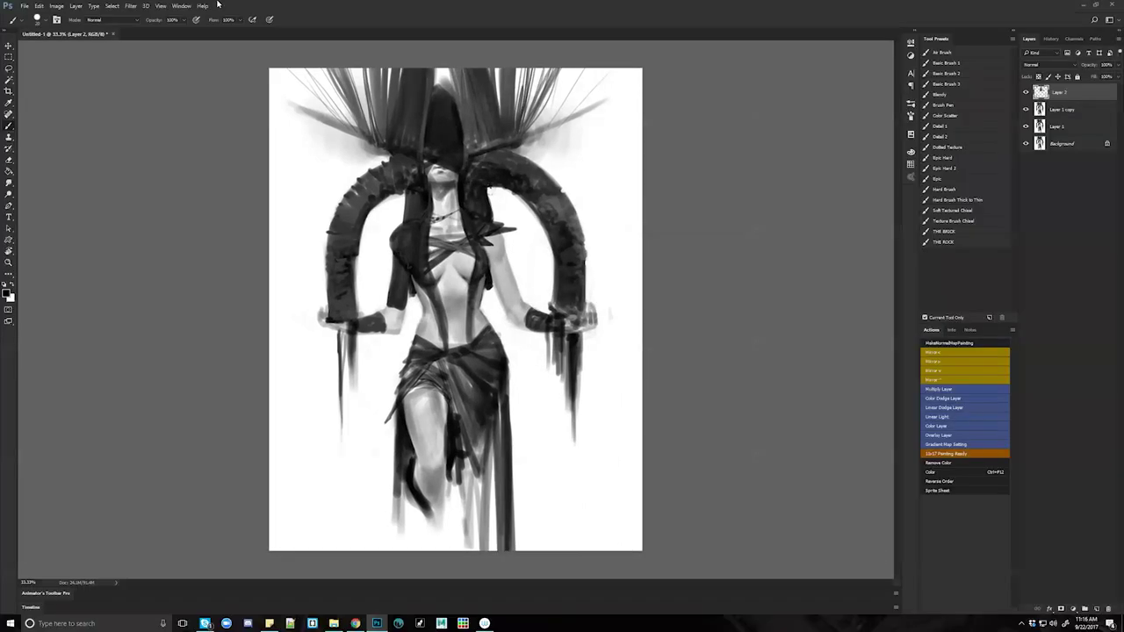